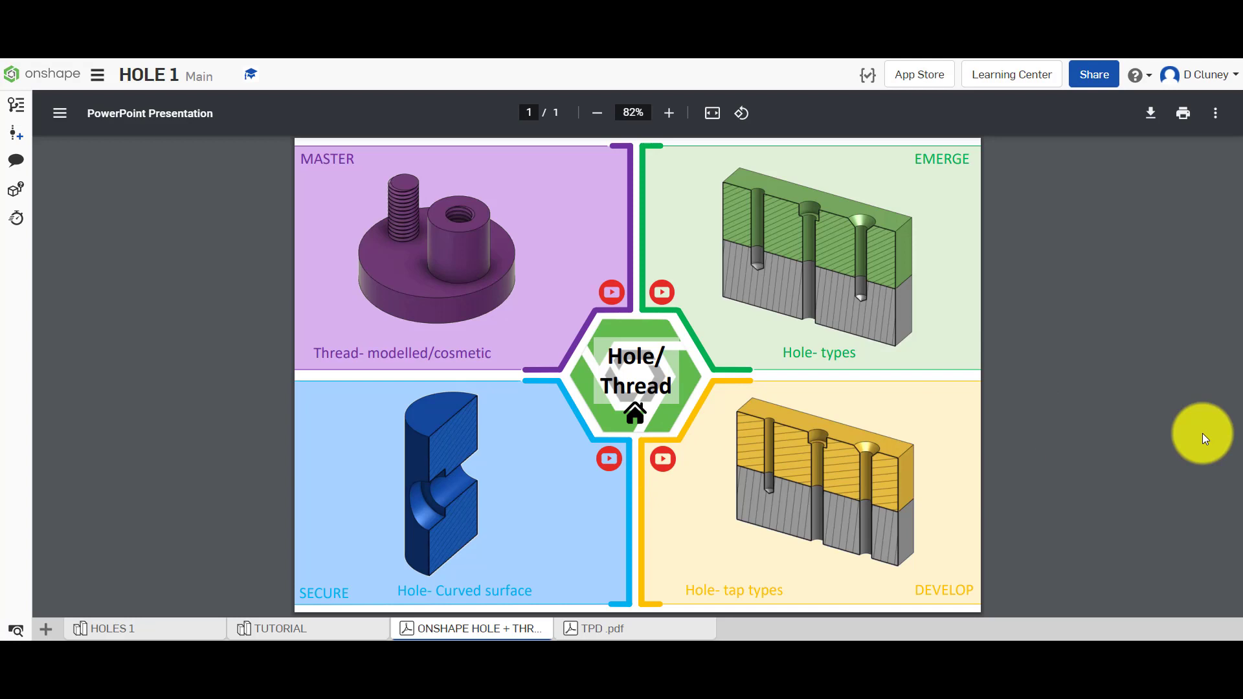
Step: Look over TPD .pdf and the TUTORIAL part studio, and open HOLES 1 to examine the three holes in its block
click(602, 627)
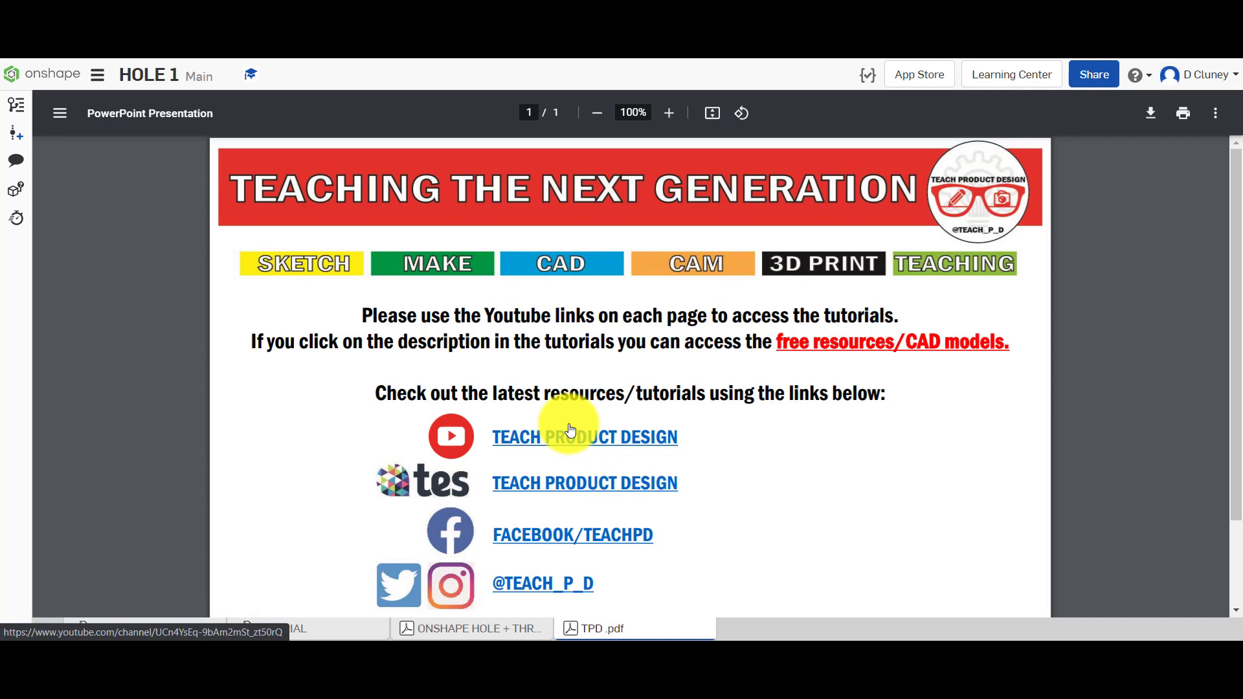
click(298, 632)
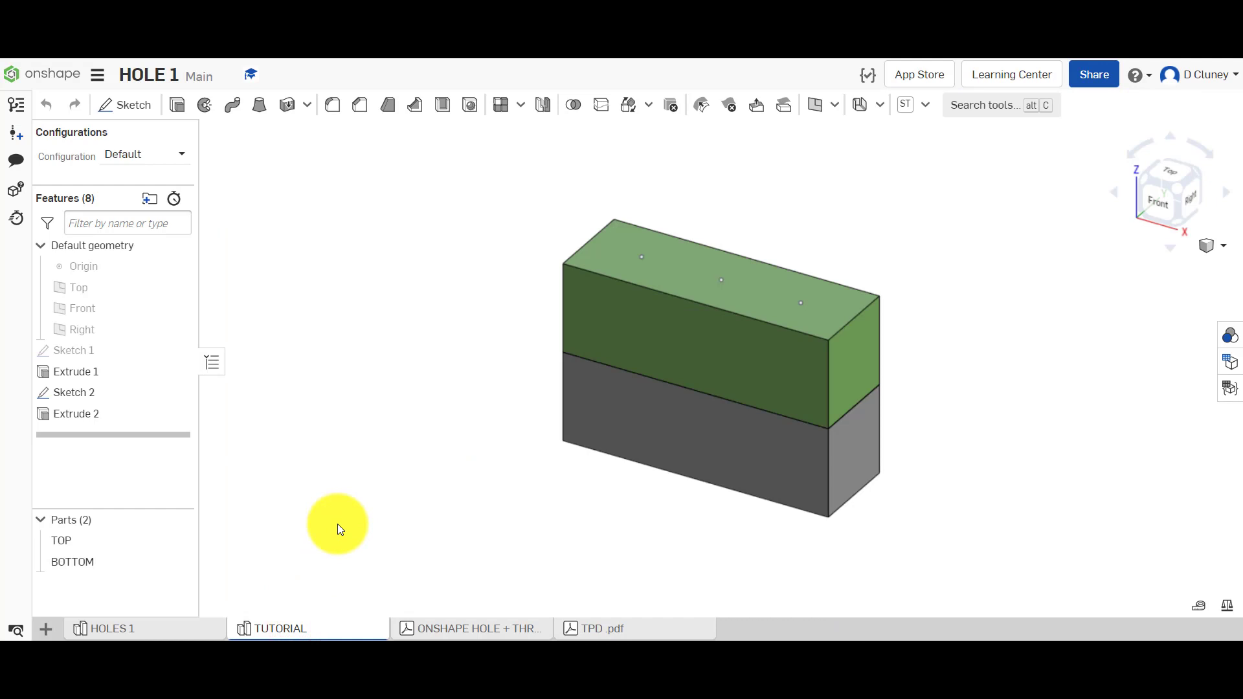
click(189, 627)
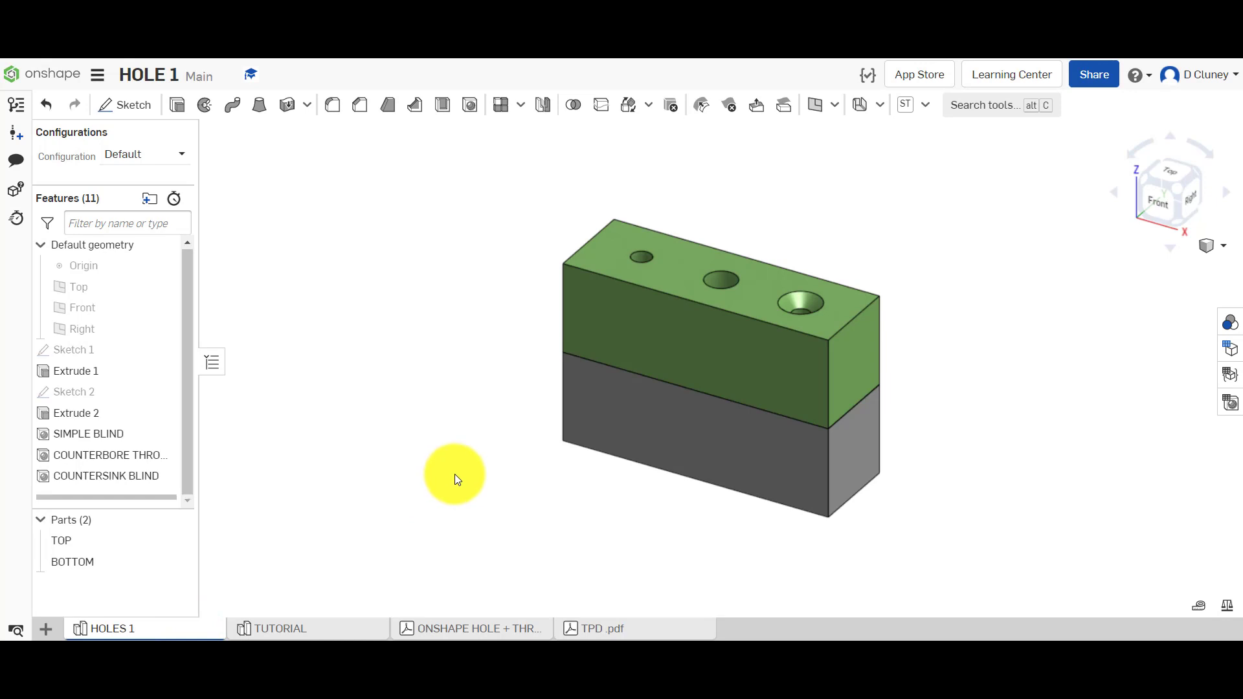
mouse_move(452, 331)
right_down()
mouse_move(452, 419)
mouse_move(452, 347)
right_up()
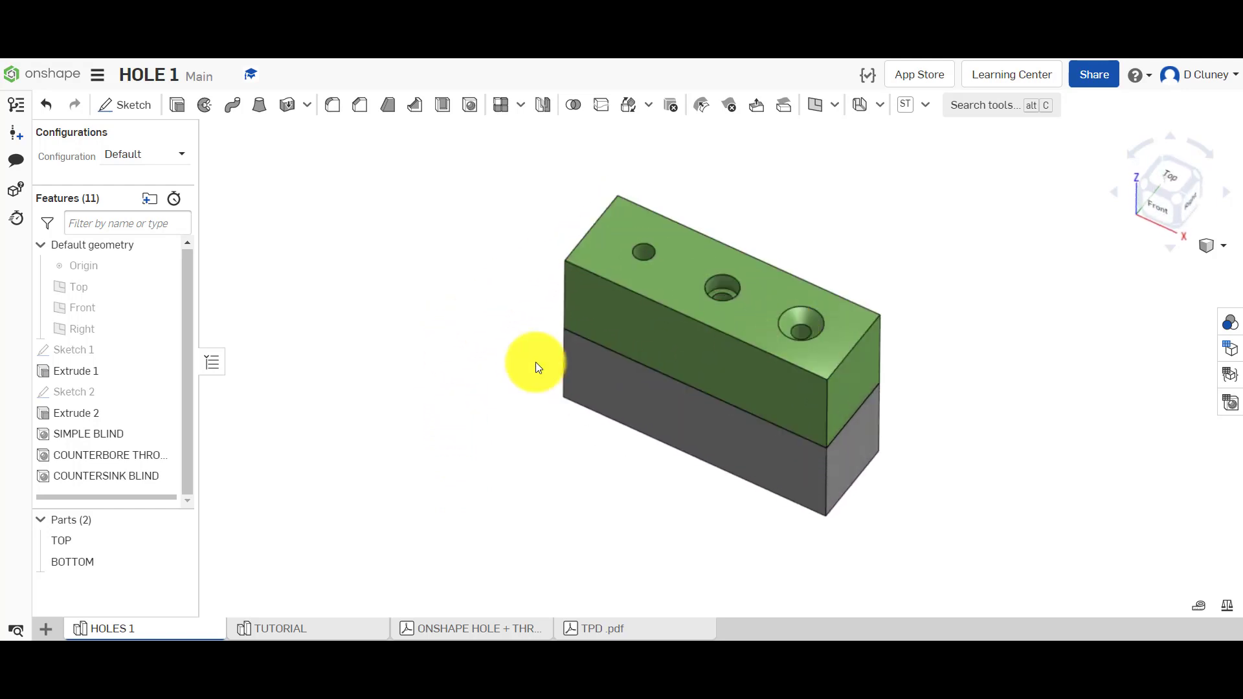
scroll(799, 234, up, 3)
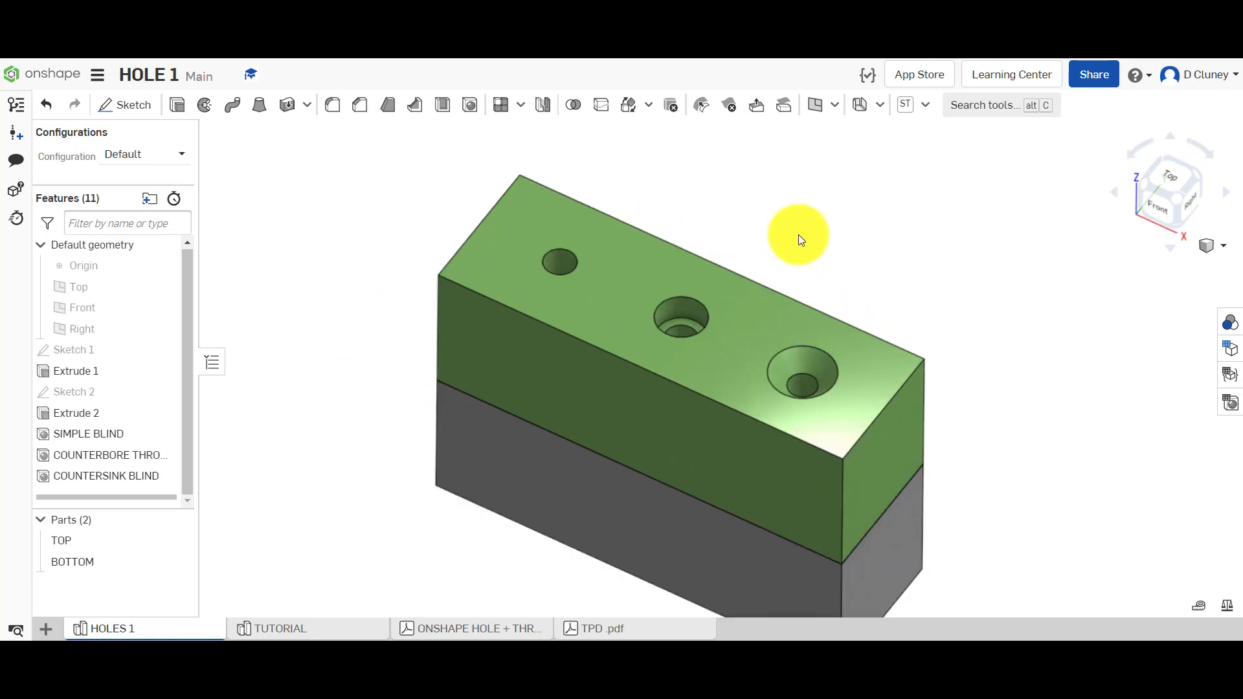
scroll(798, 234, down, 2)
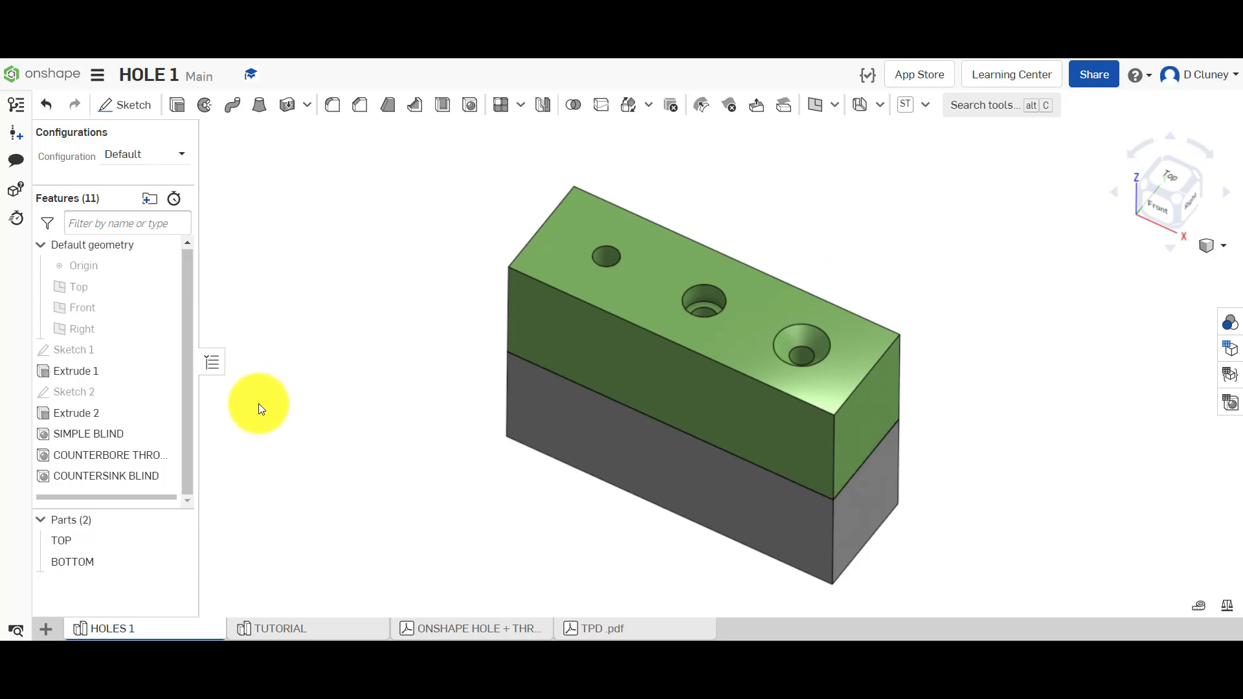
Step: Roll the feature history back to just after Extrude 2 and show Sketch 2
drag(159, 496, 158, 400)
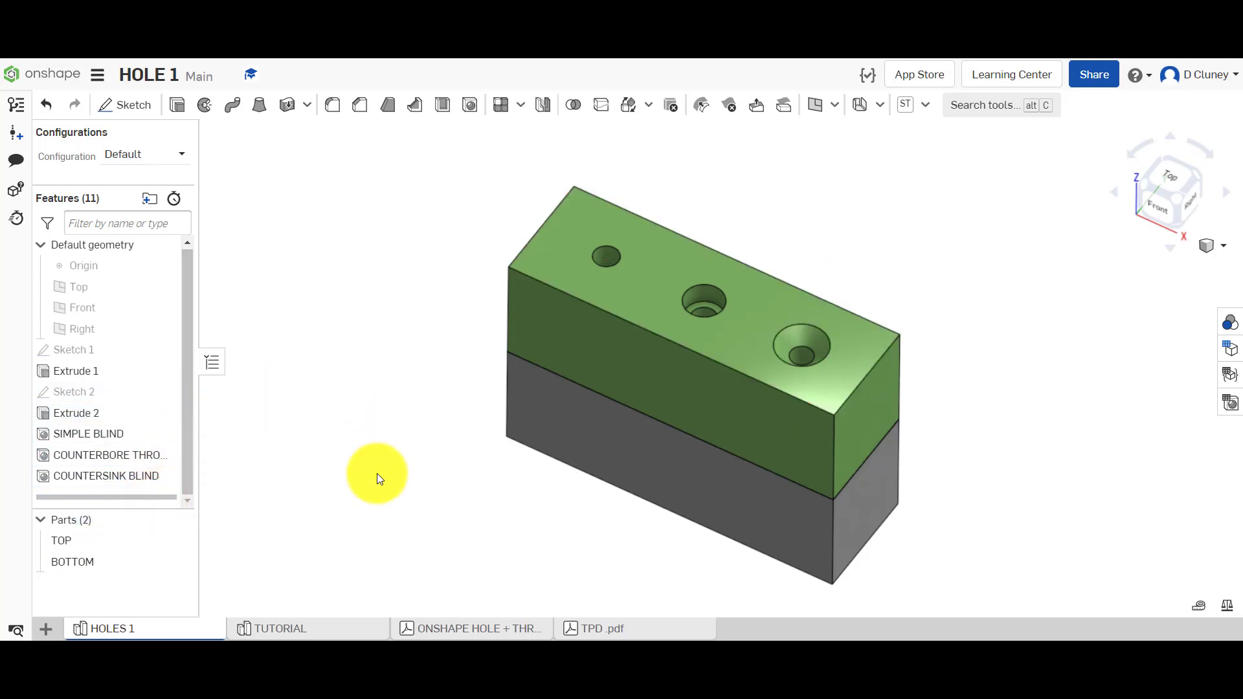
click(338, 406)
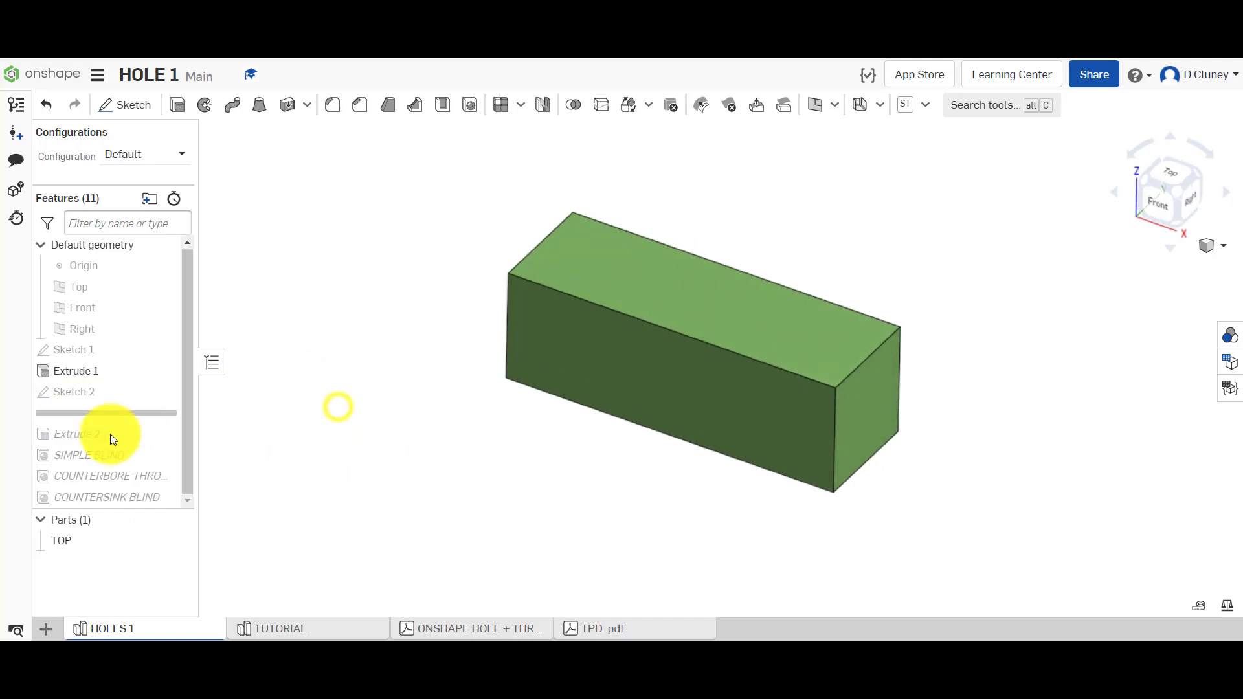
drag(142, 413, 145, 435)
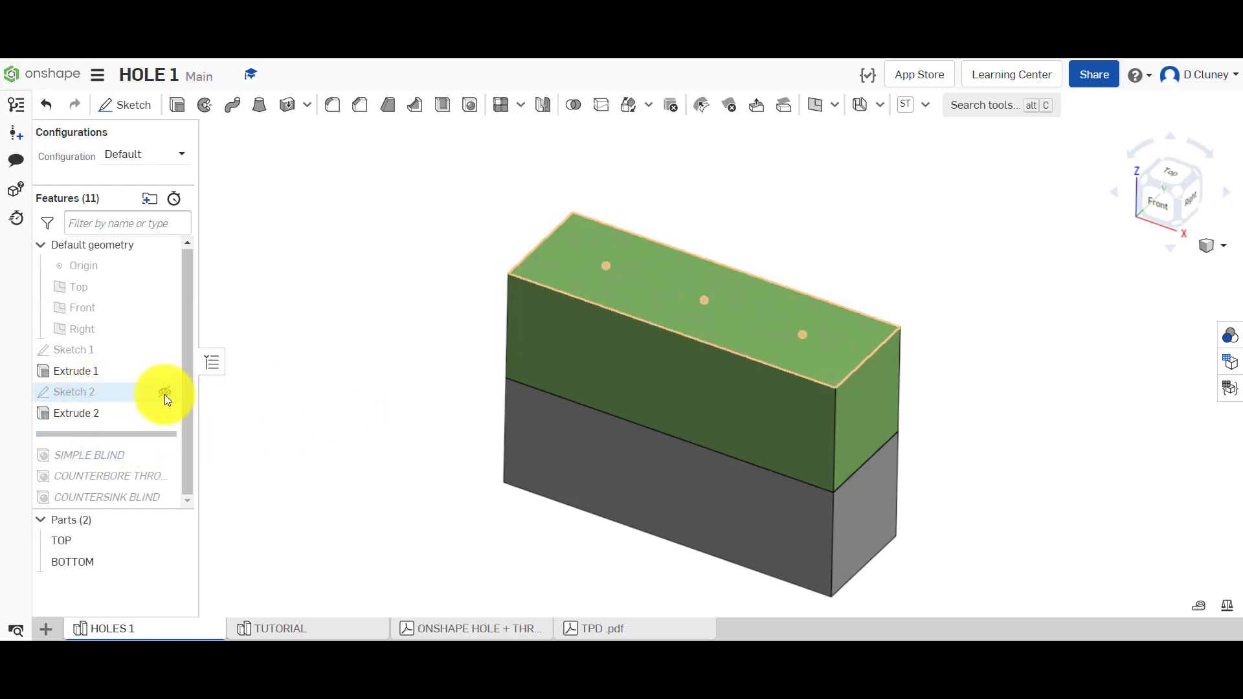
click(165, 393)
Step: Open Sketch 2 for editing, examine its three points and their dimensions from above, and accept the sketch
right_click(118, 384)
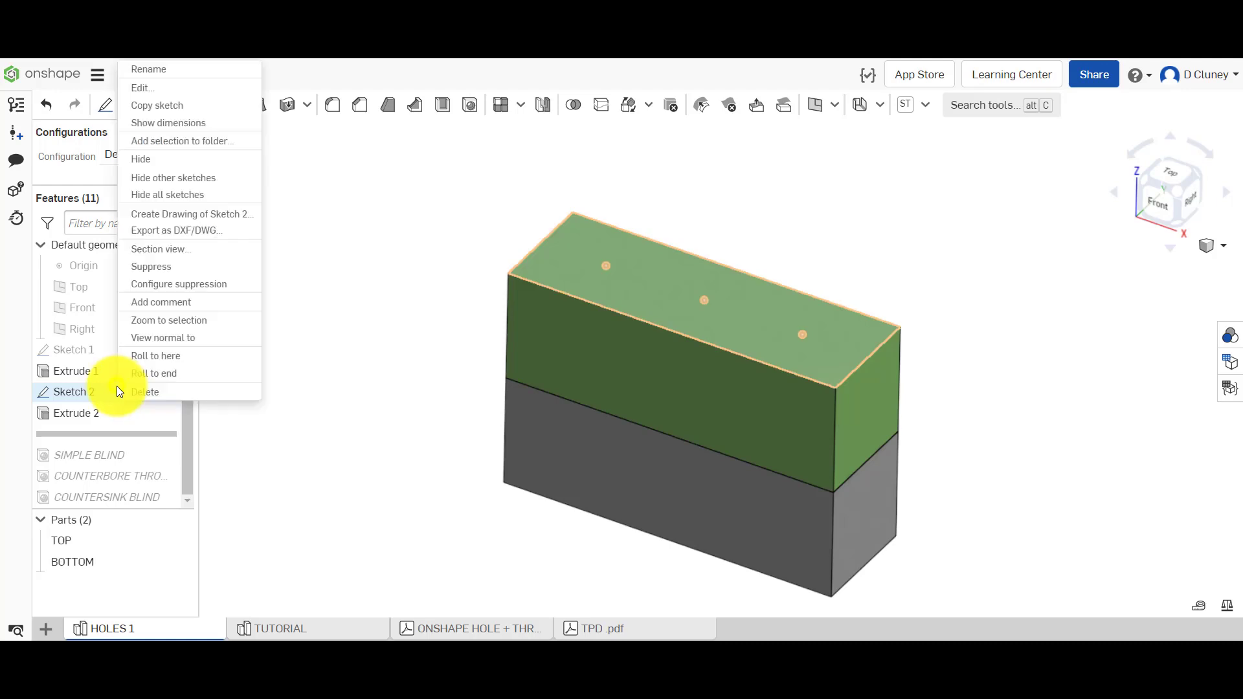
click(183, 89)
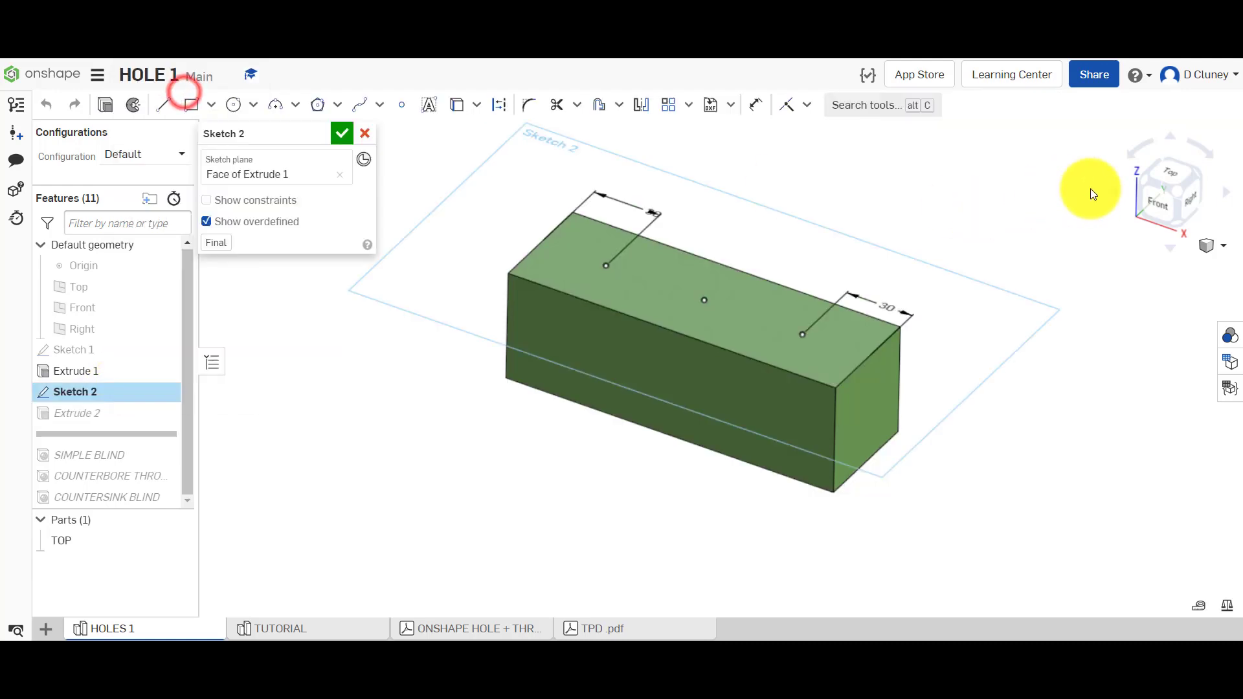
click(1167, 172)
scroll(623, 408, down, 2)
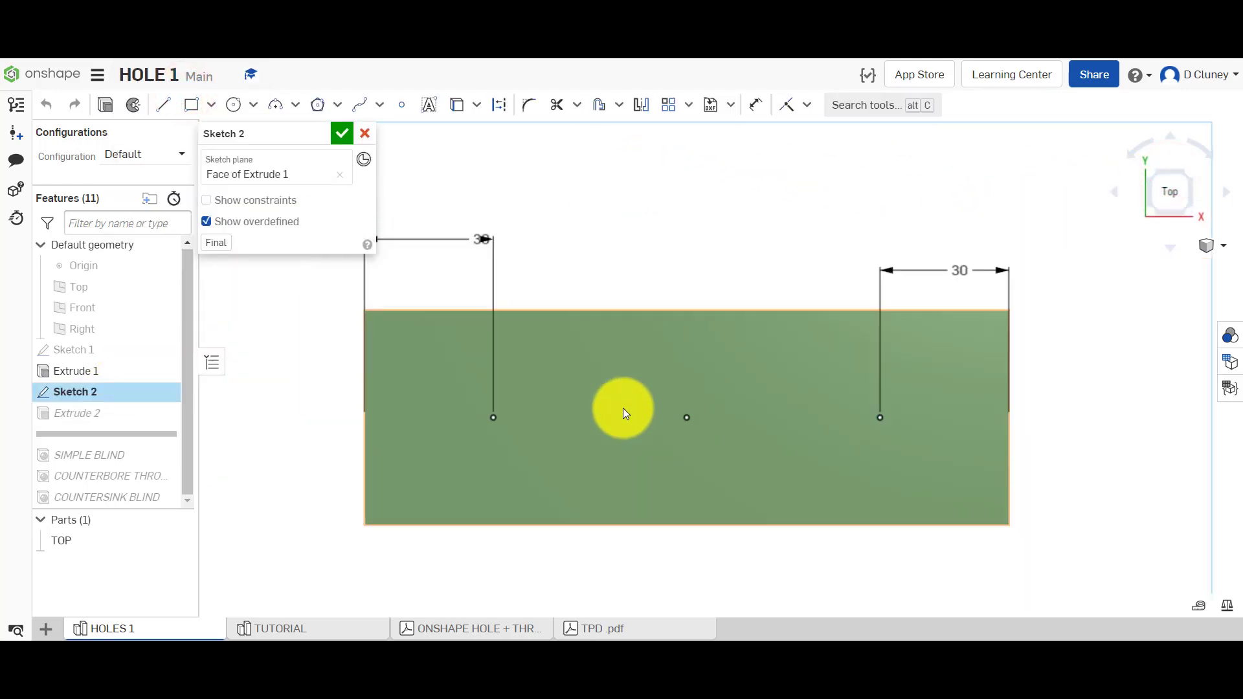
click(406, 112)
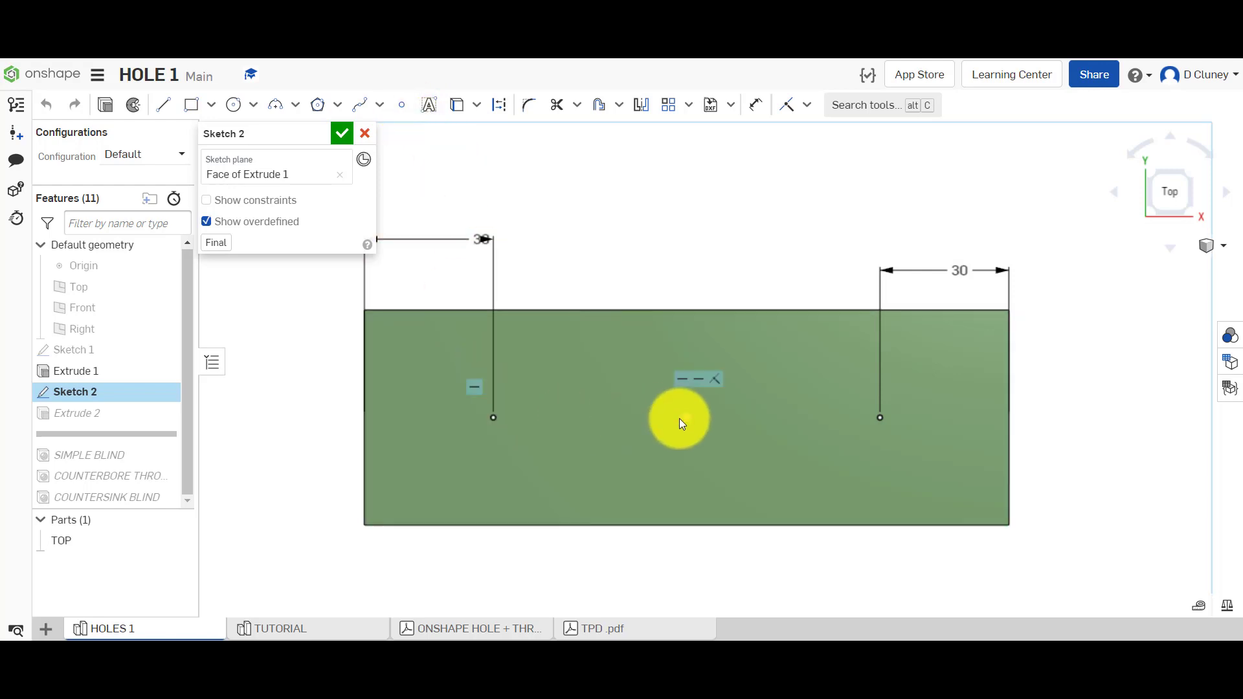
click(684, 421)
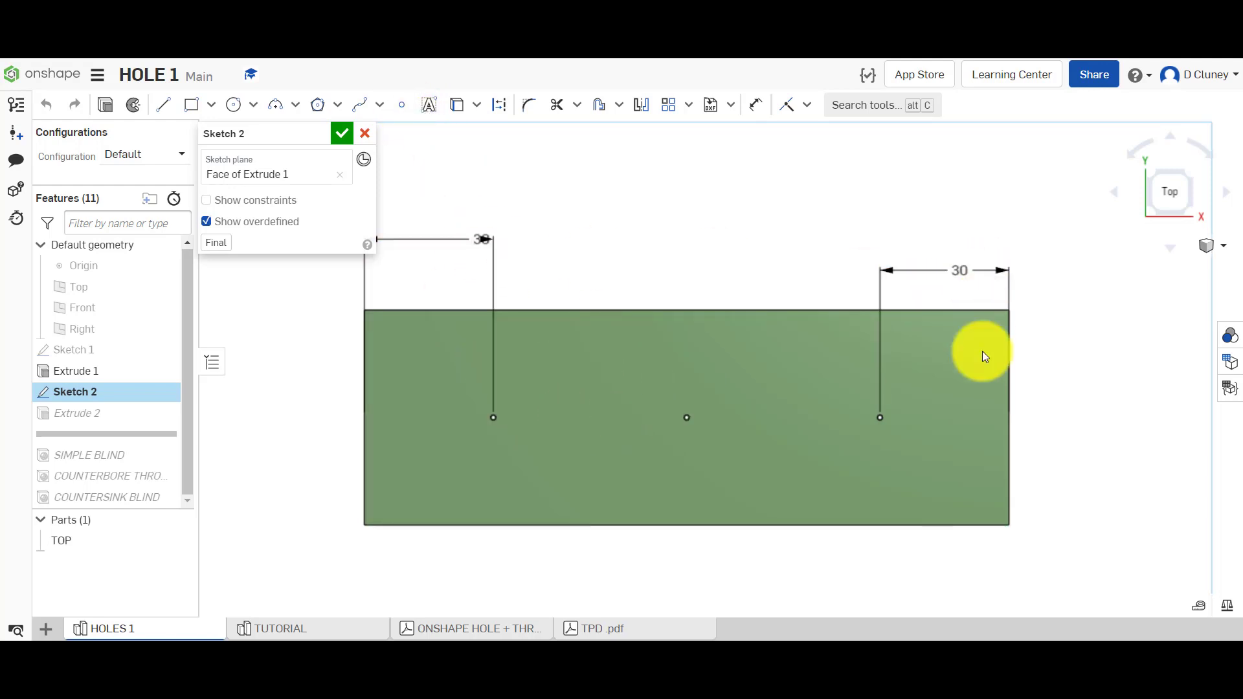
click(469, 413)
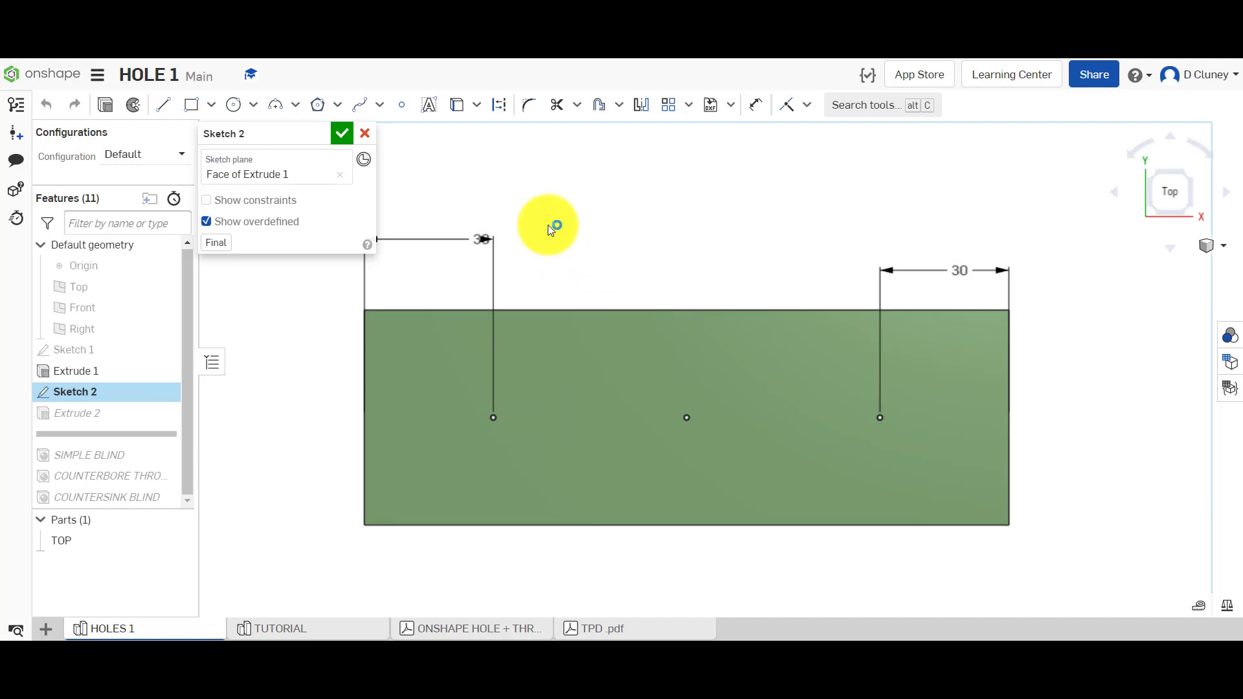
click(343, 134)
Step: Create a section view of both parts through the Front plane, seen from an isometric angle
mouse_move(1049, 341)
right_down()
mouse_move(1060, 281)
mouse_move(1175, 184)
right_up()
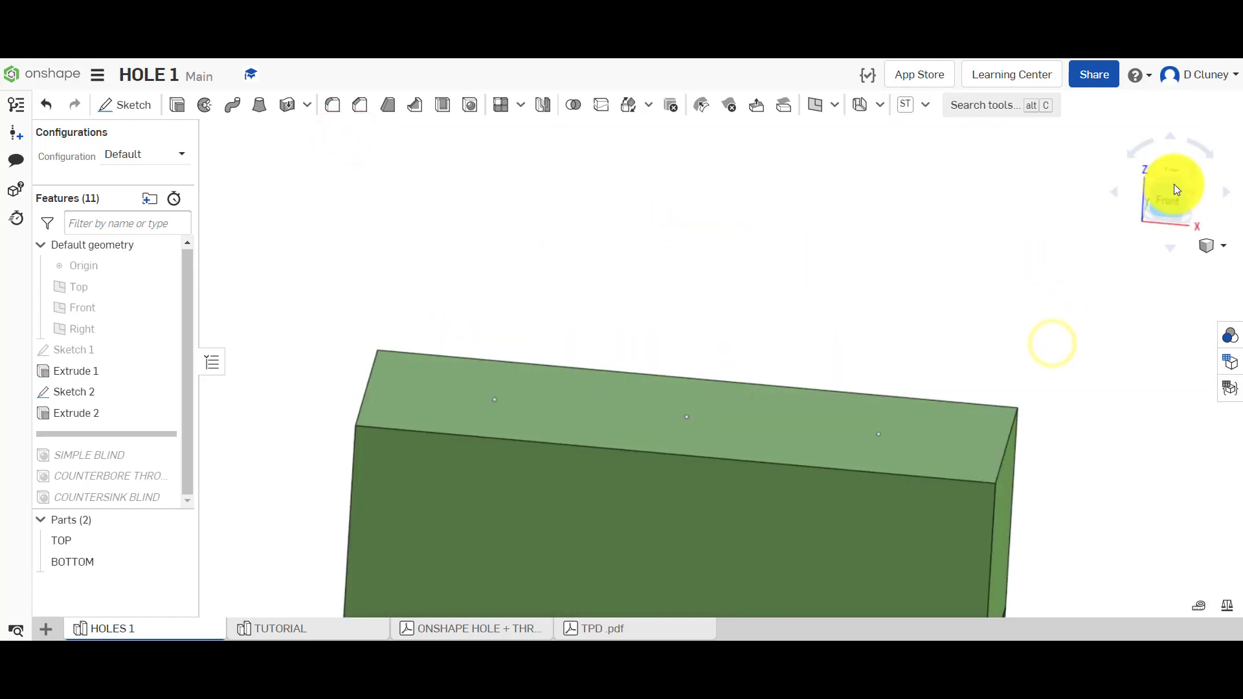
click(1183, 181)
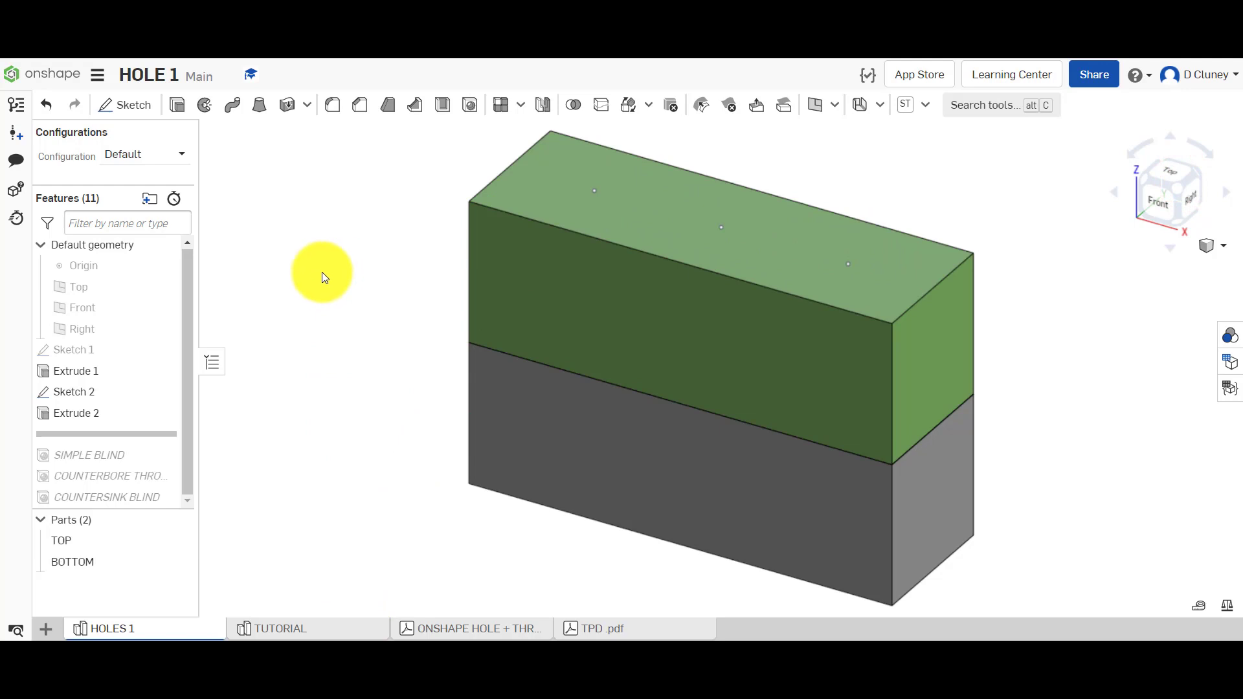
click(100, 315)
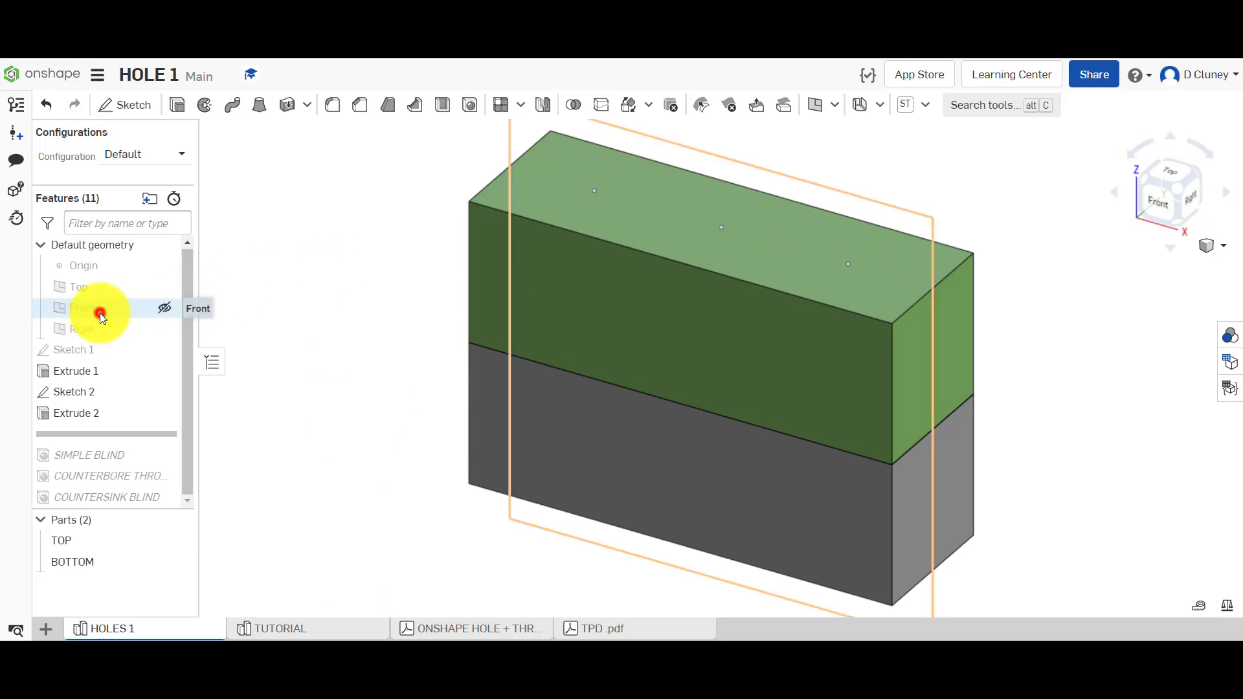
right_click(99, 313)
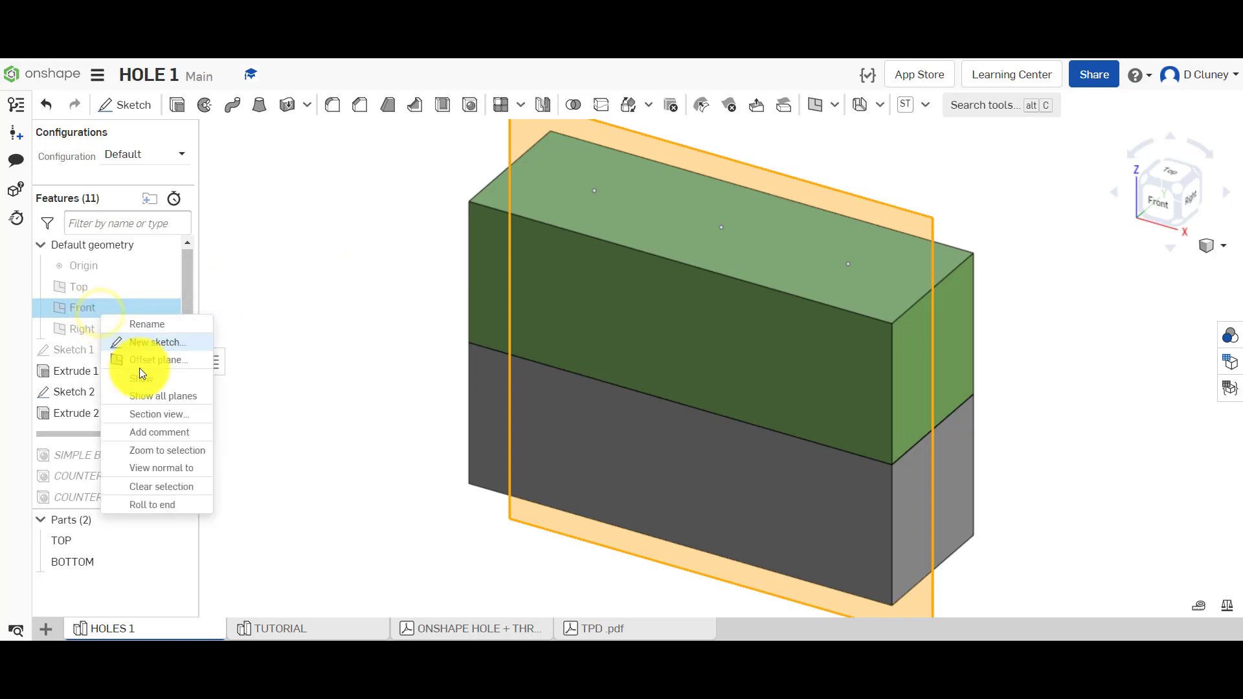
click(159, 415)
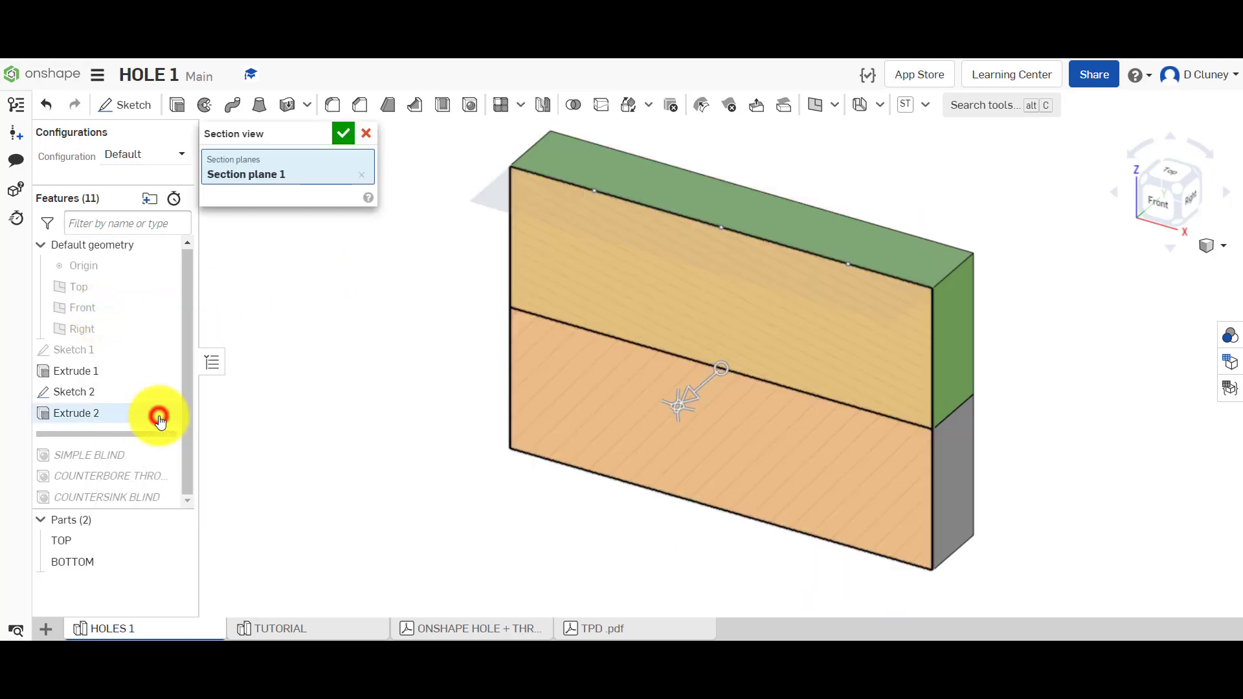
click(345, 134)
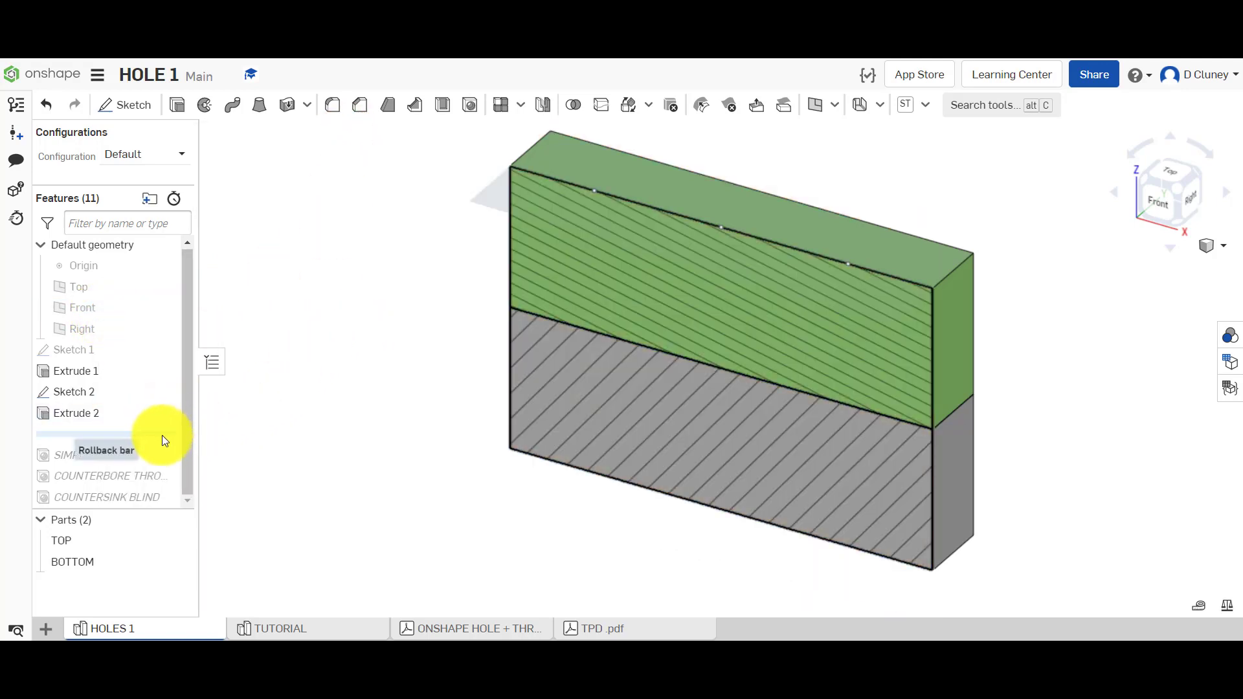
Step: Roll the feature history forward one feature at a time through the SIMPLE BLIND, counterbore and COUNTERSINK BLIND holes
drag(162, 435, 163, 460)
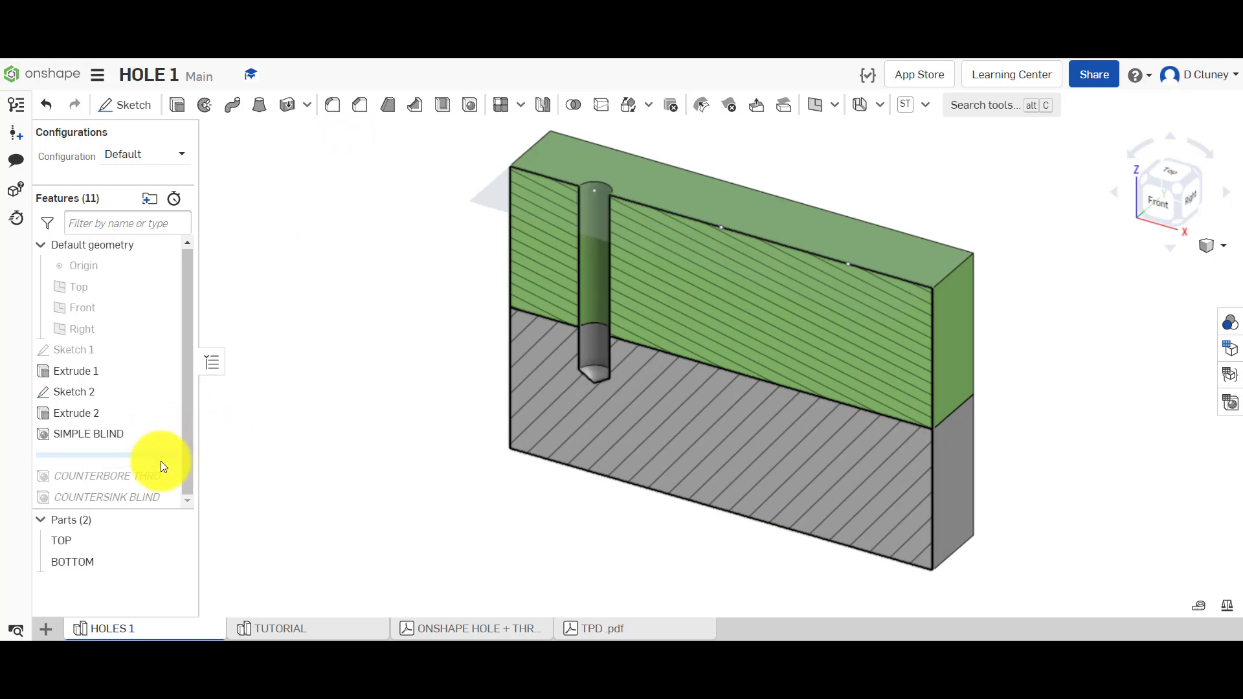
drag(160, 456, 165, 483)
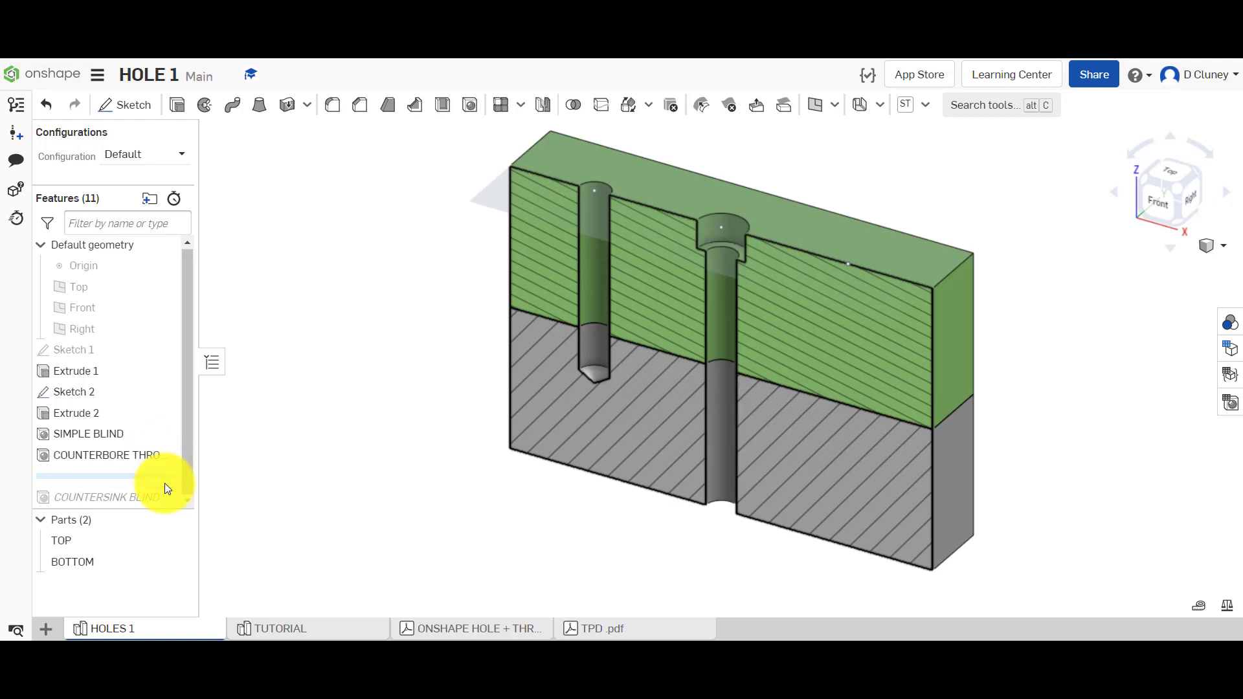
drag(161, 477, 161, 503)
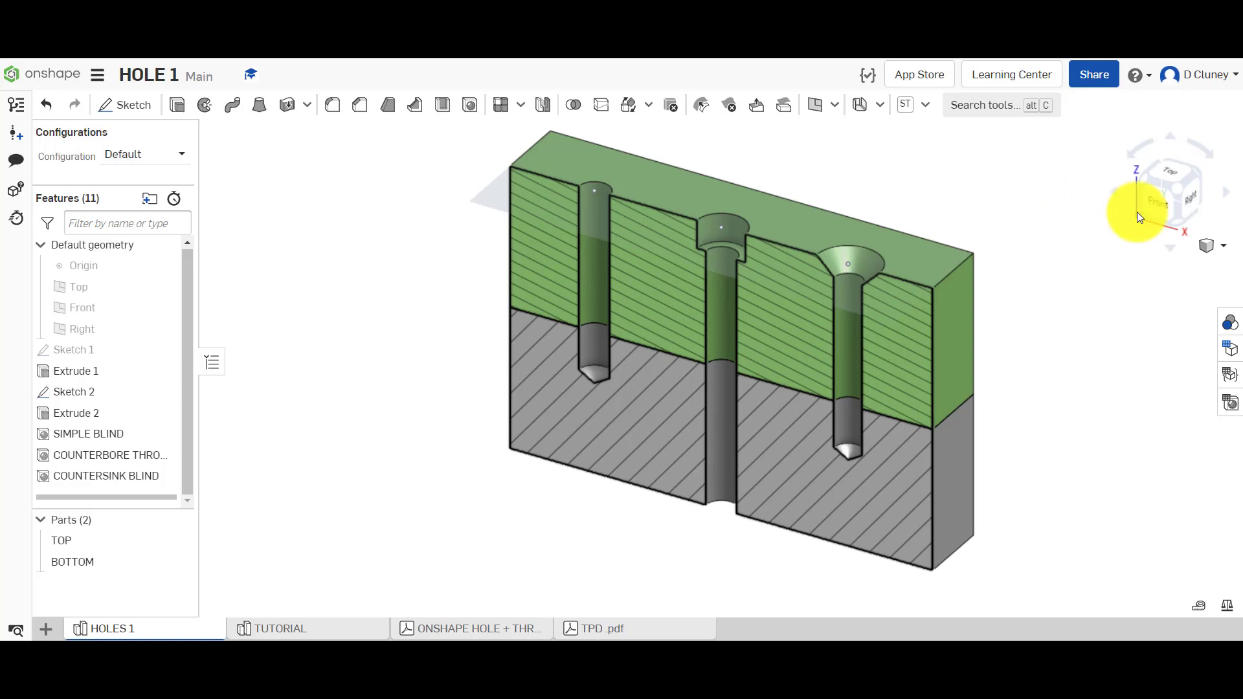
Step: Open the SIMPLE BLIND hole for editing in front view and look over the available hole styles
click(1150, 200)
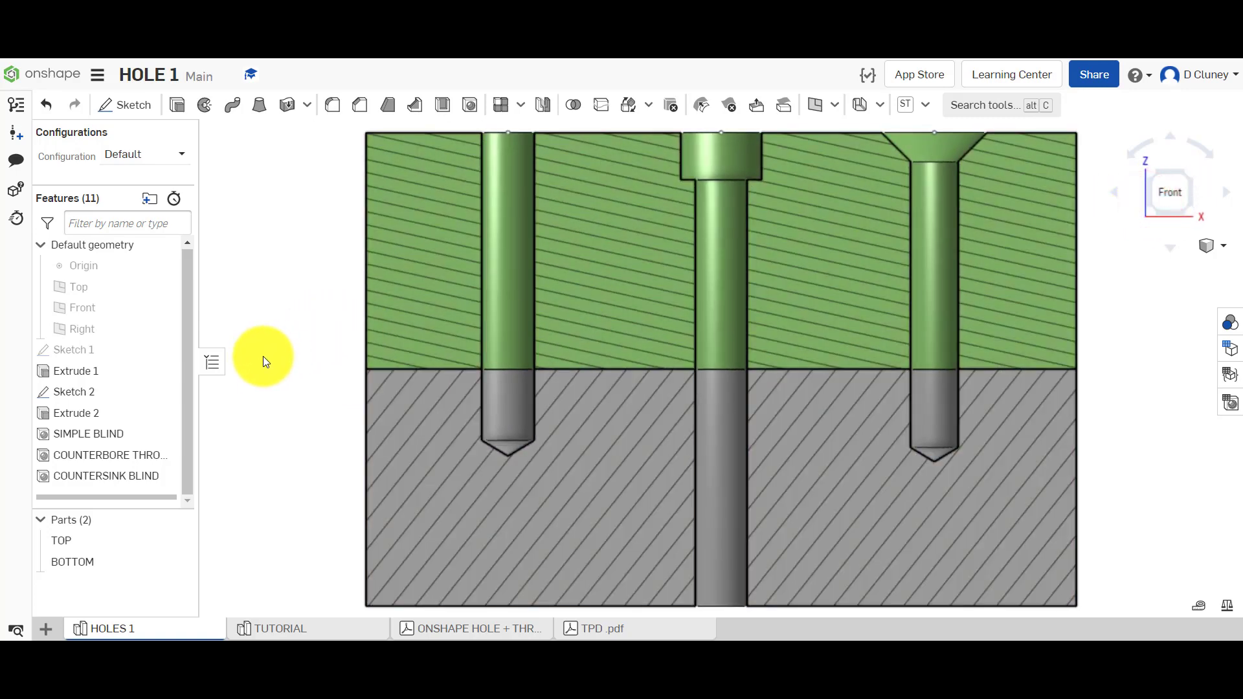
right_click(123, 434)
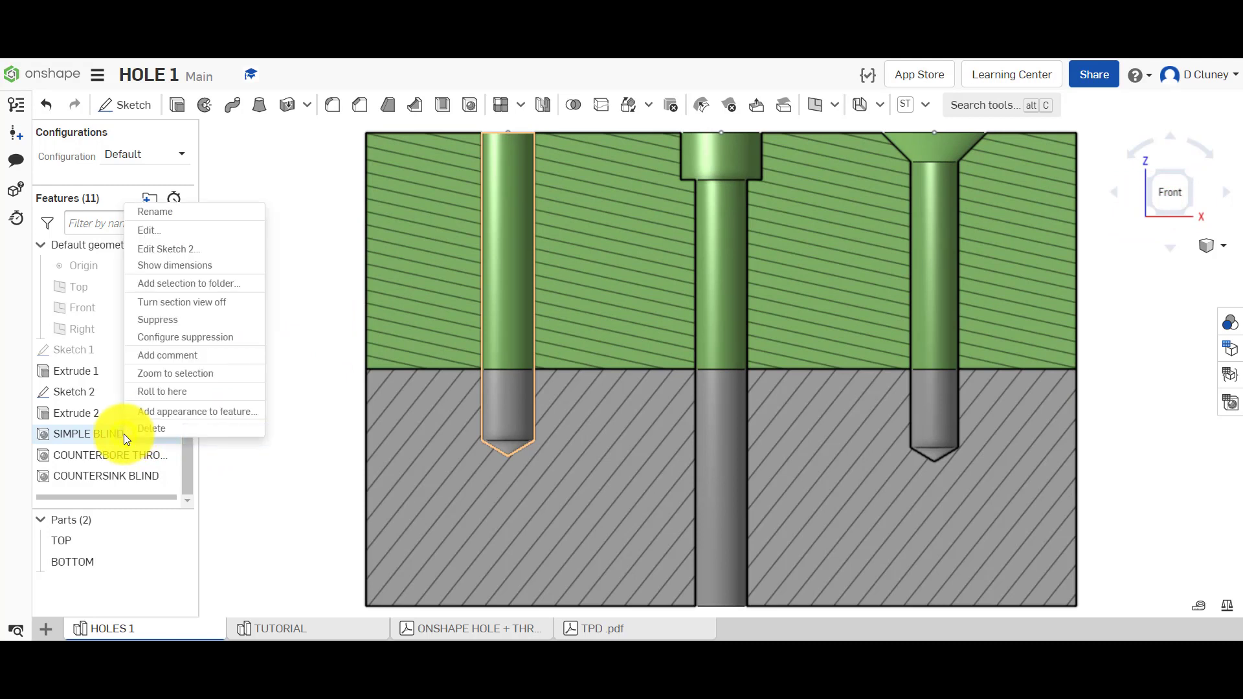
click(191, 232)
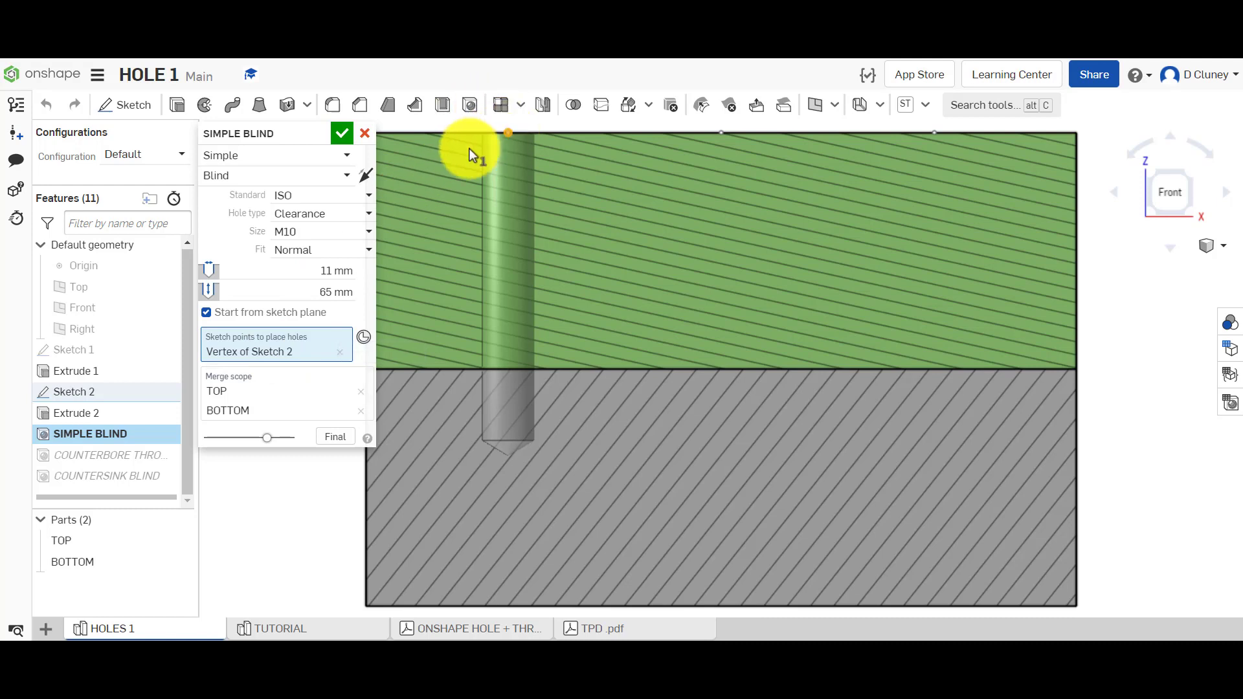
click(298, 155)
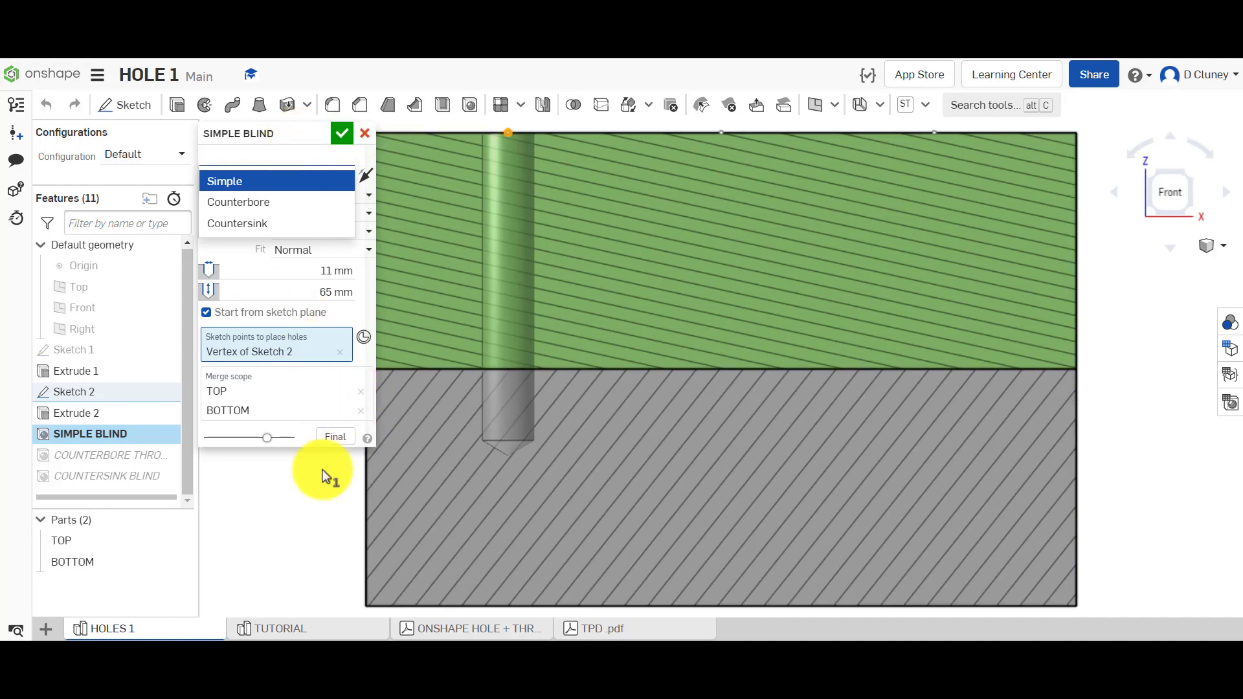
click(295, 511)
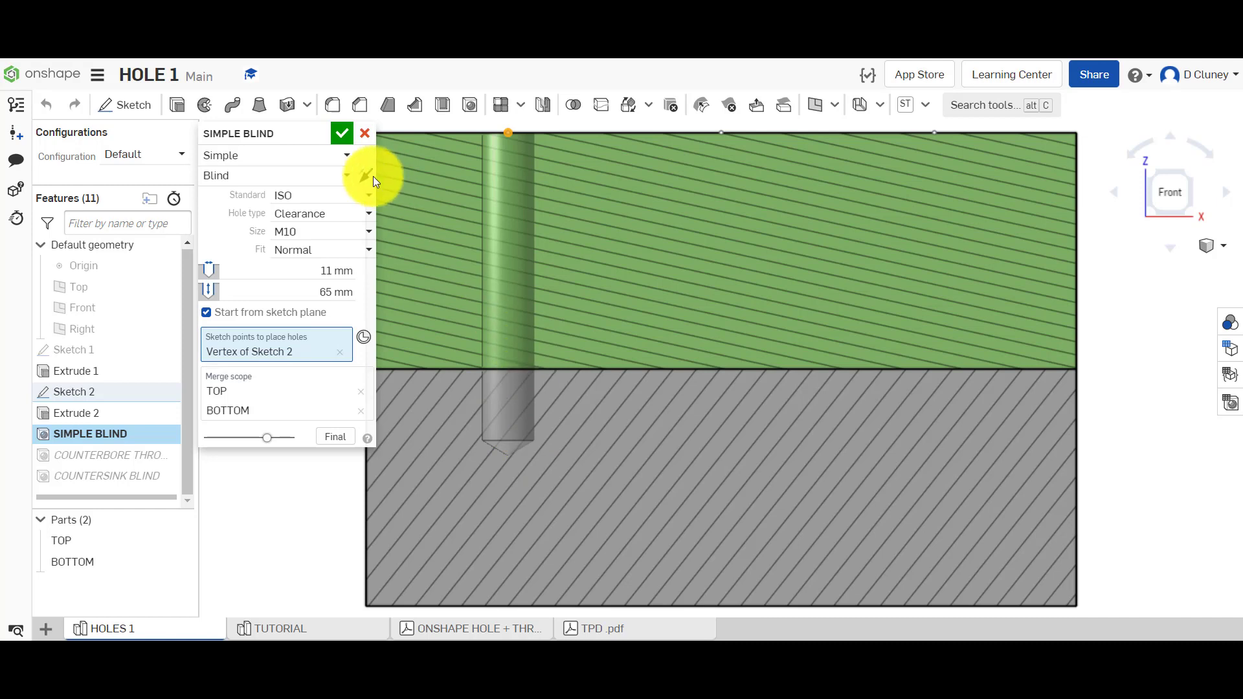
Step: Try the Counterbore and Countersink styles on the SIMPLE BLIND hole and return it to Simple
click(322, 159)
click(285, 202)
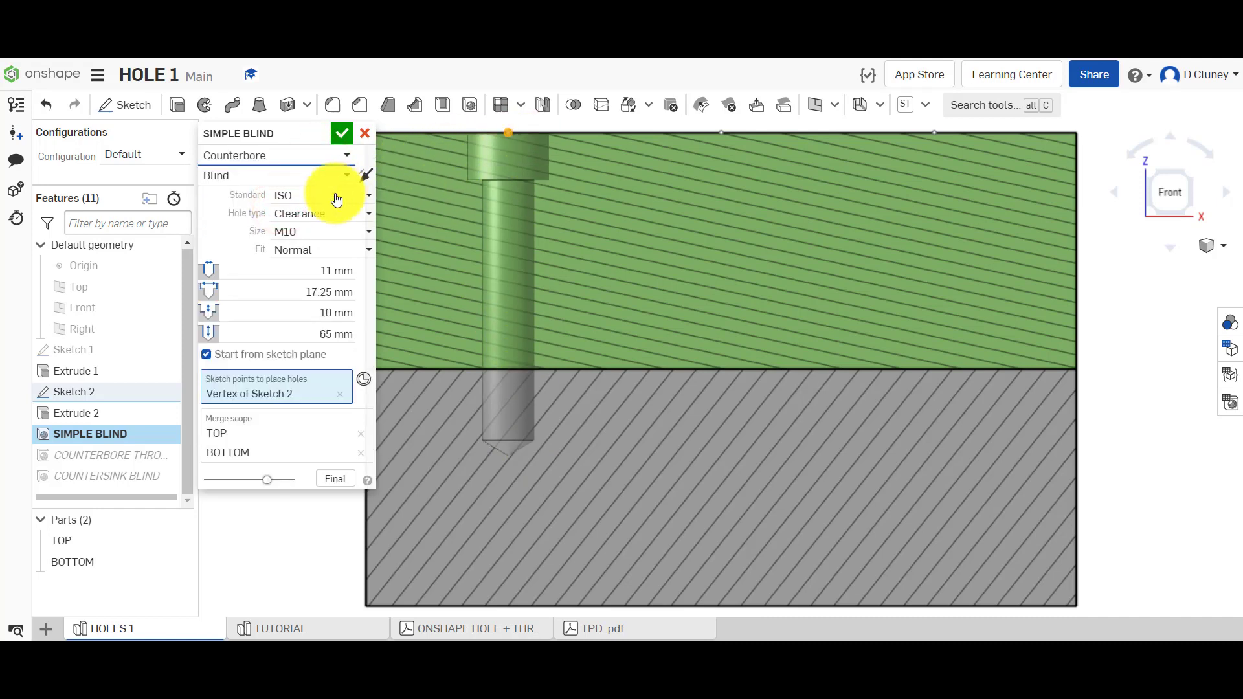
click(295, 158)
click(278, 223)
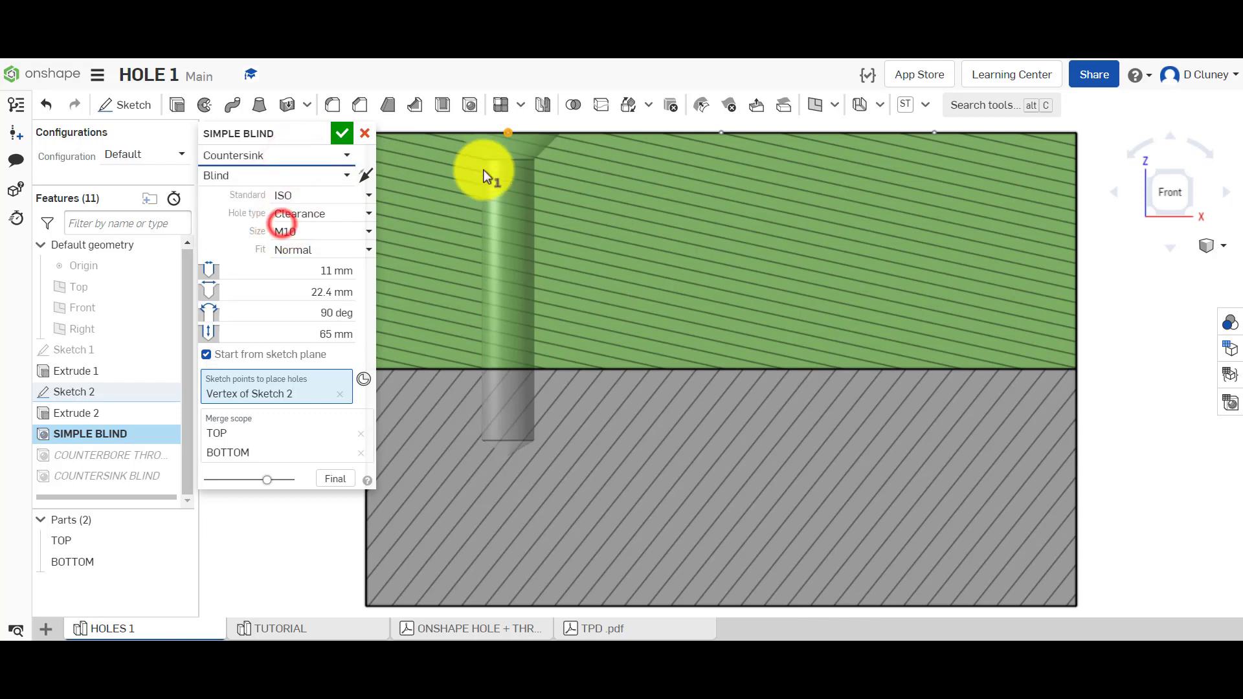
click(295, 159)
click(280, 183)
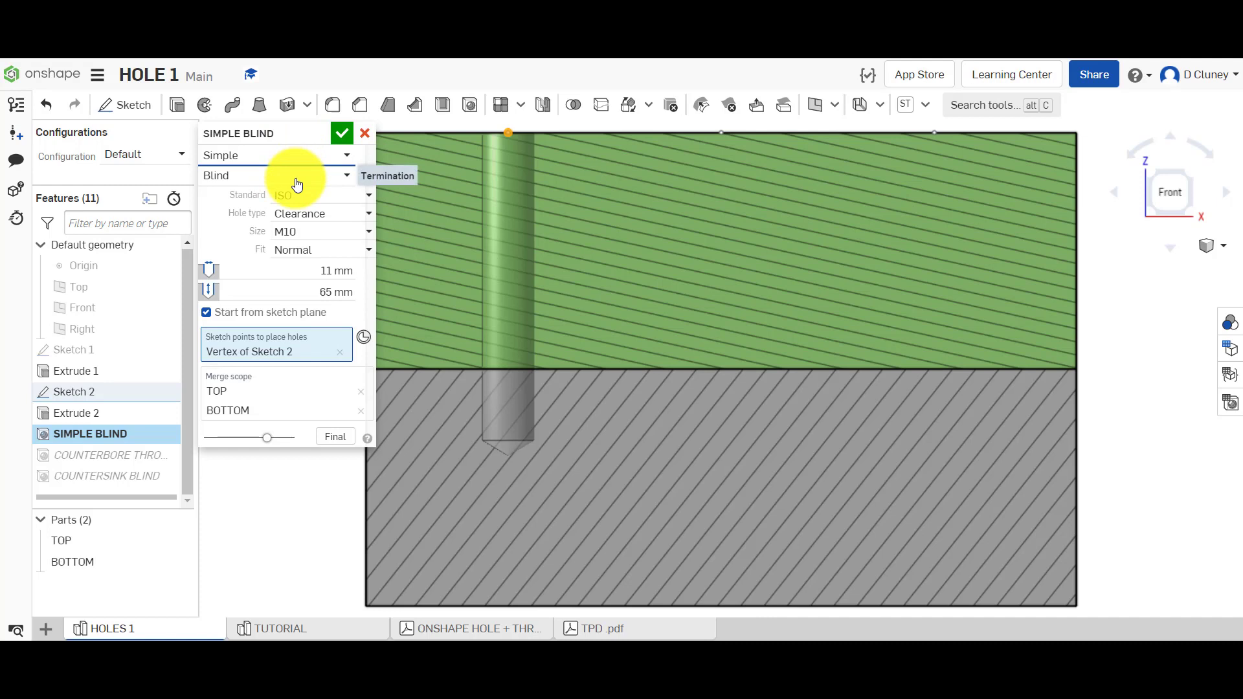
Step: Keep the hole's termination as Blind and set its depth to 70 mm
click(292, 176)
click(286, 218)
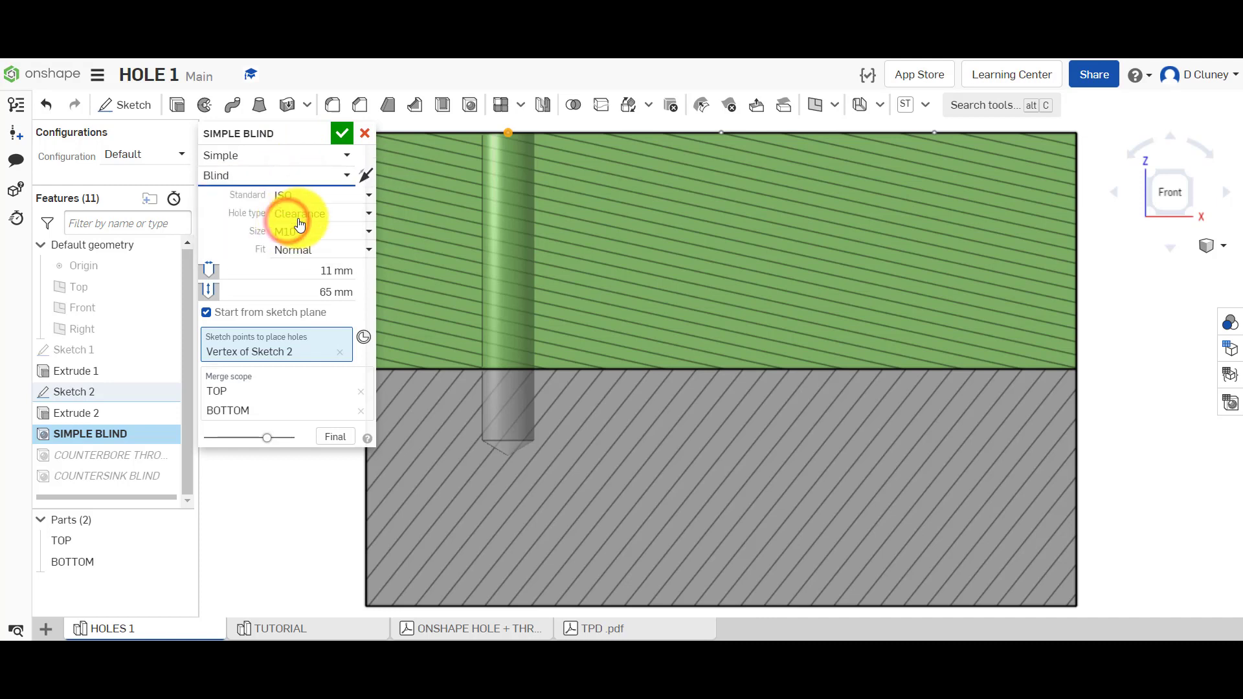
click(328, 292)
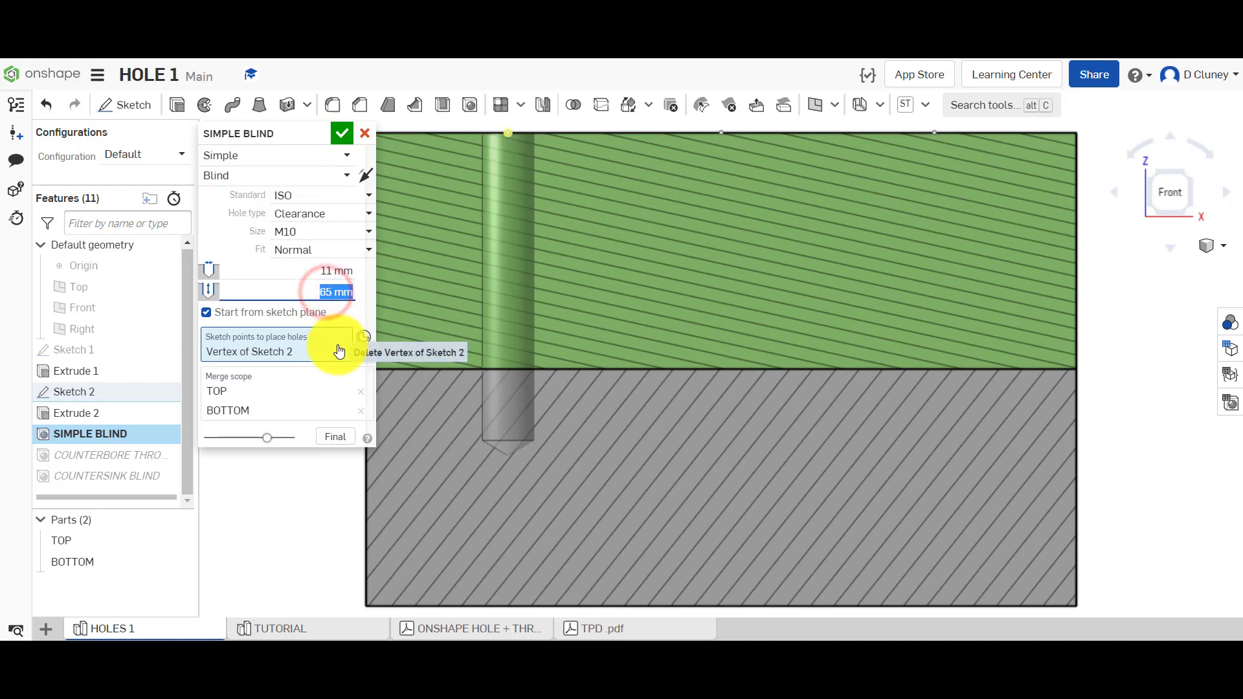
text(70)
key(Return)
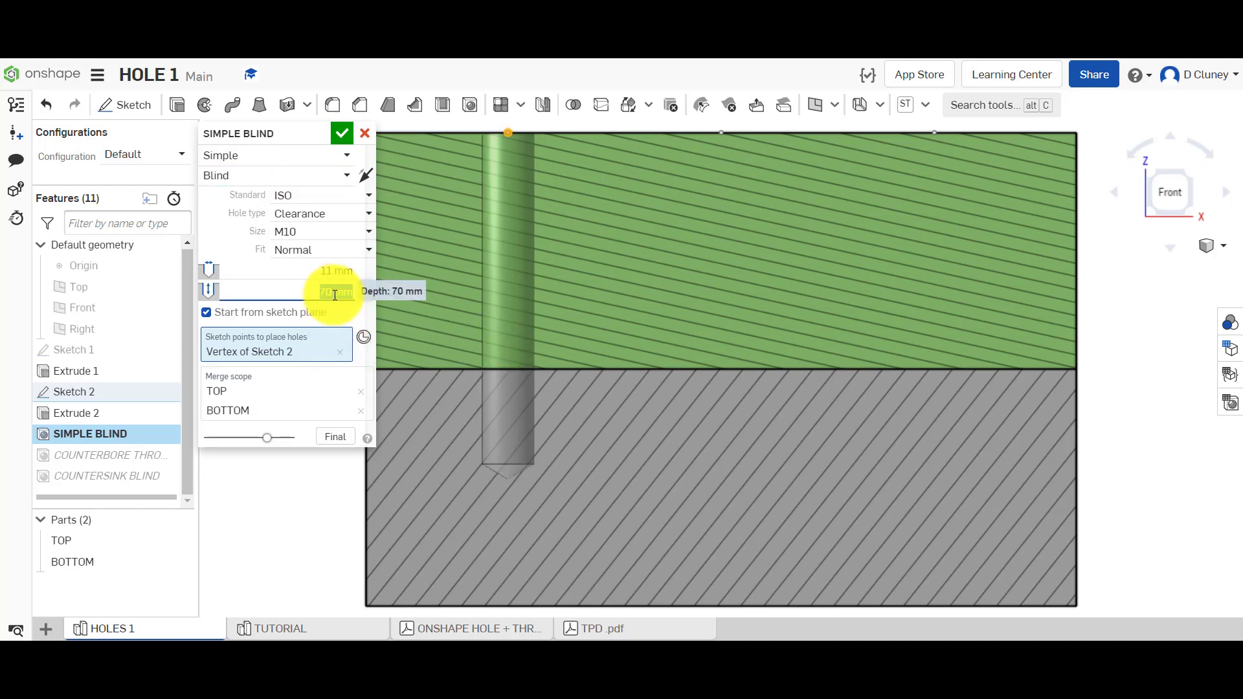
Step: Try the Through and Blind in last terminations on the SIMPLE BLIND hole and return it to Blind
click(327, 173)
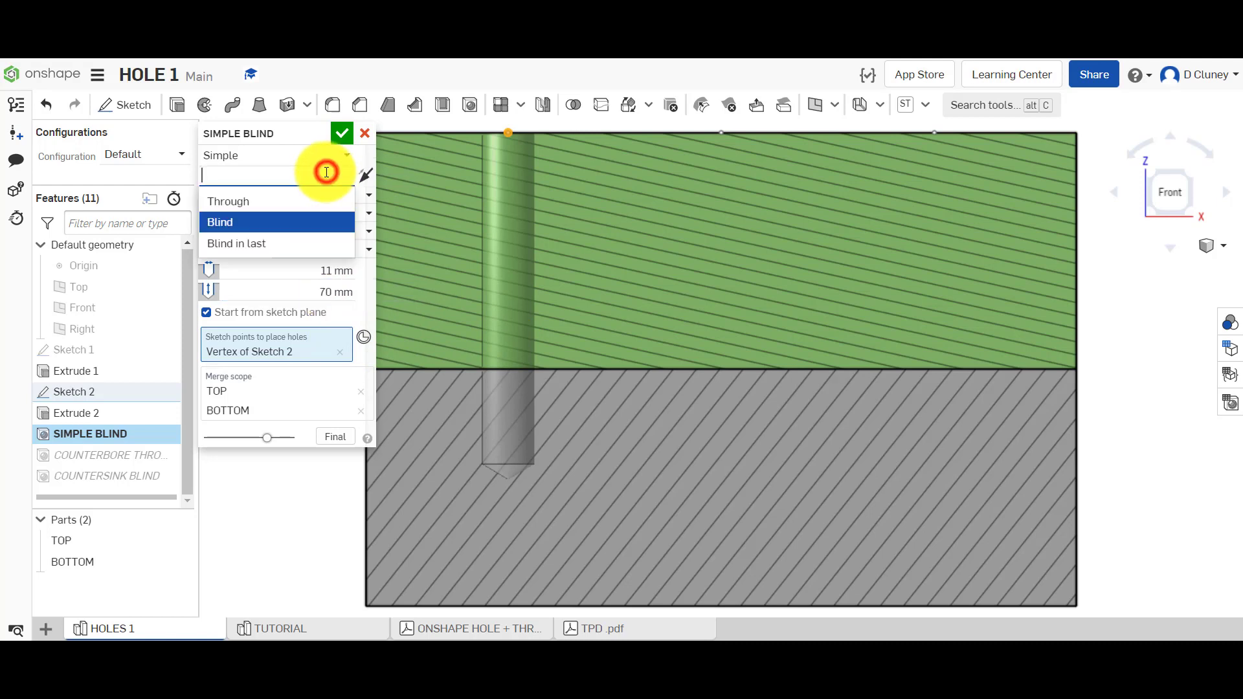
click(295, 208)
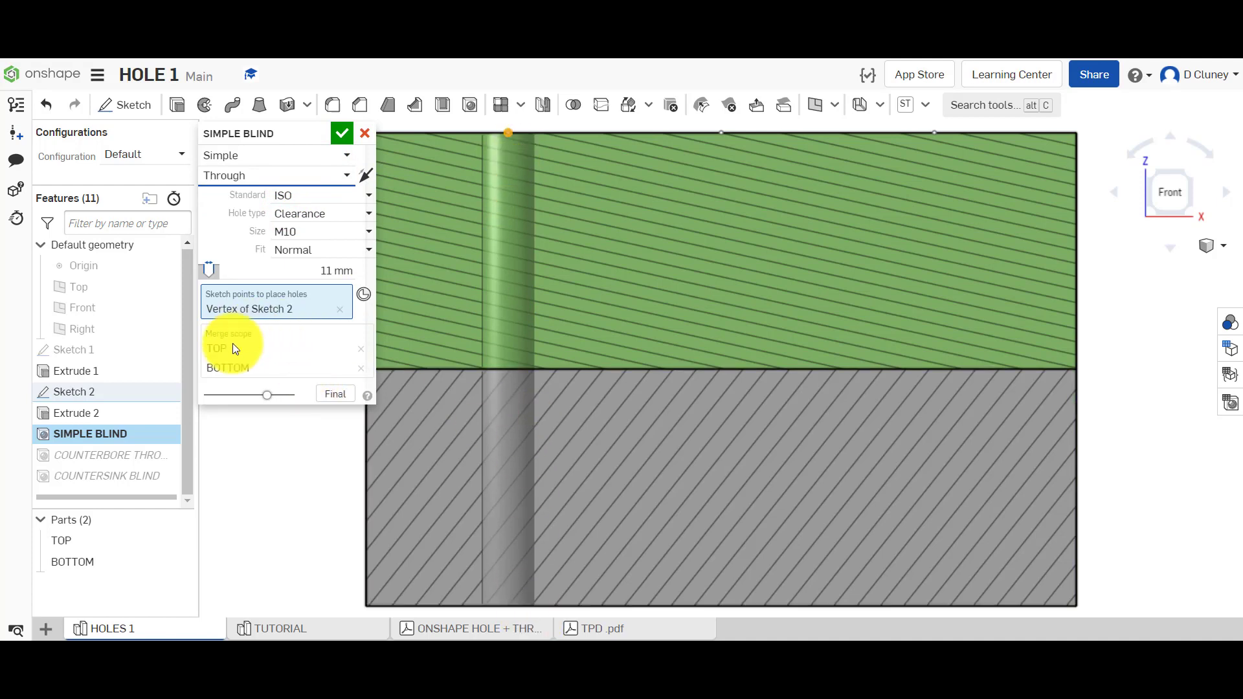
click(317, 176)
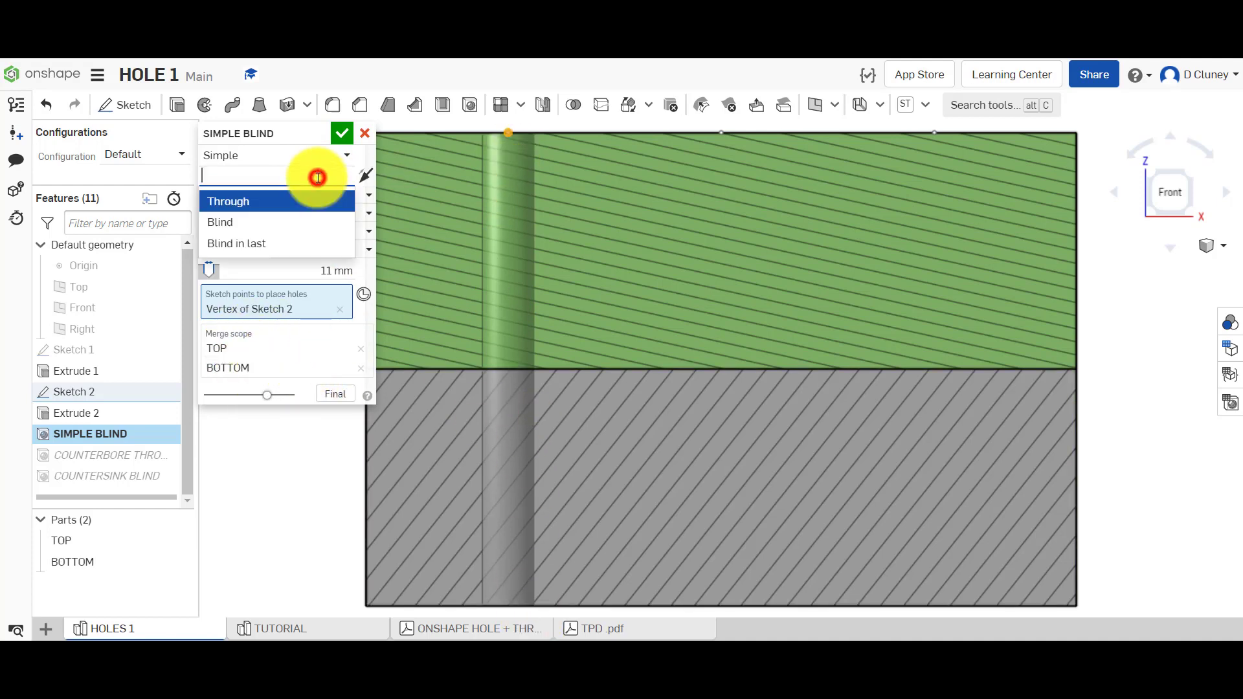
click(291, 243)
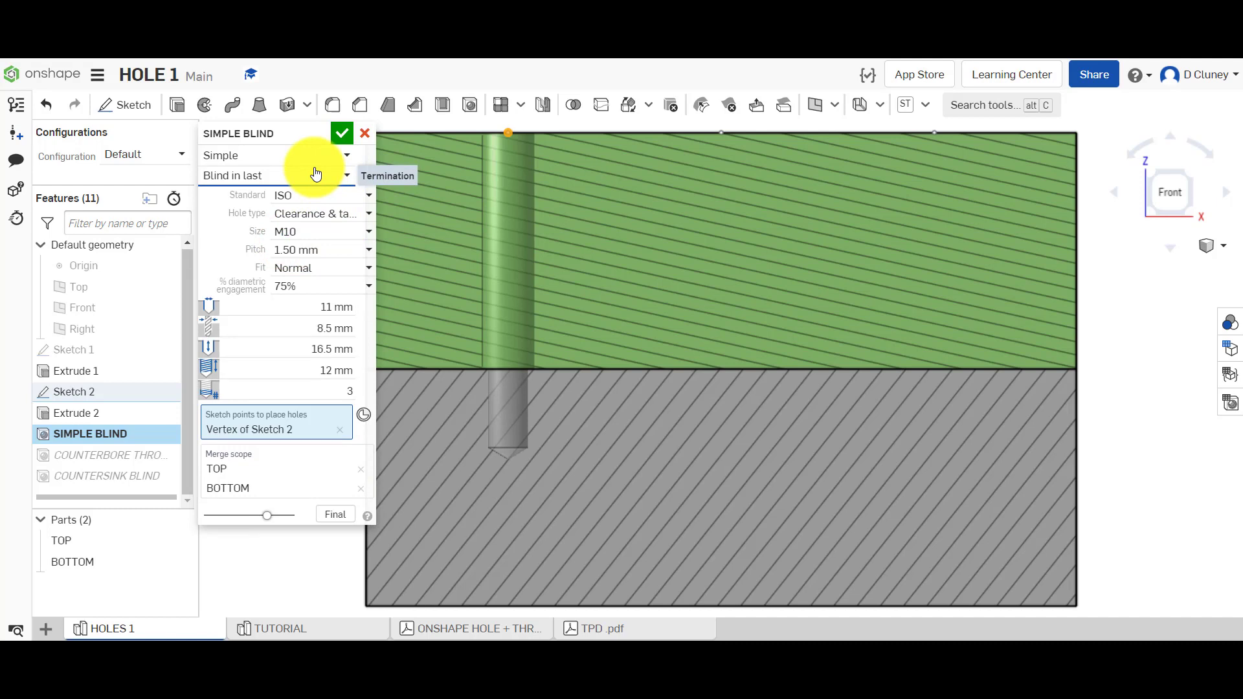
click(324, 219)
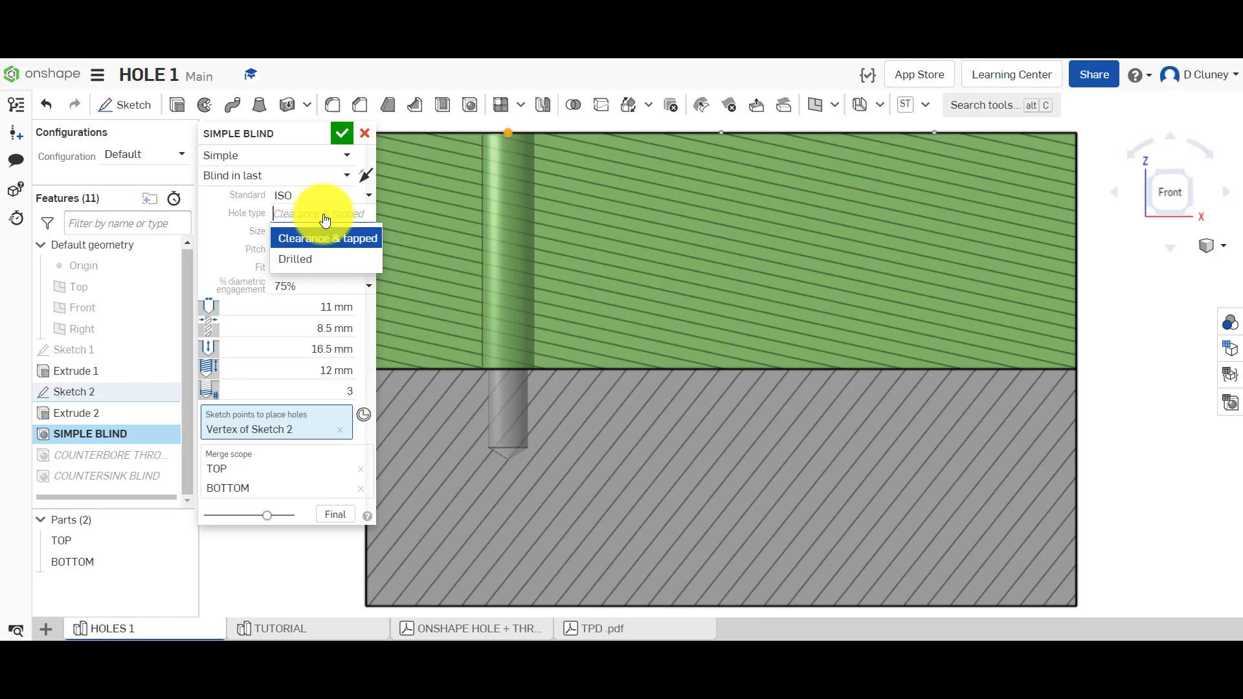
click(277, 175)
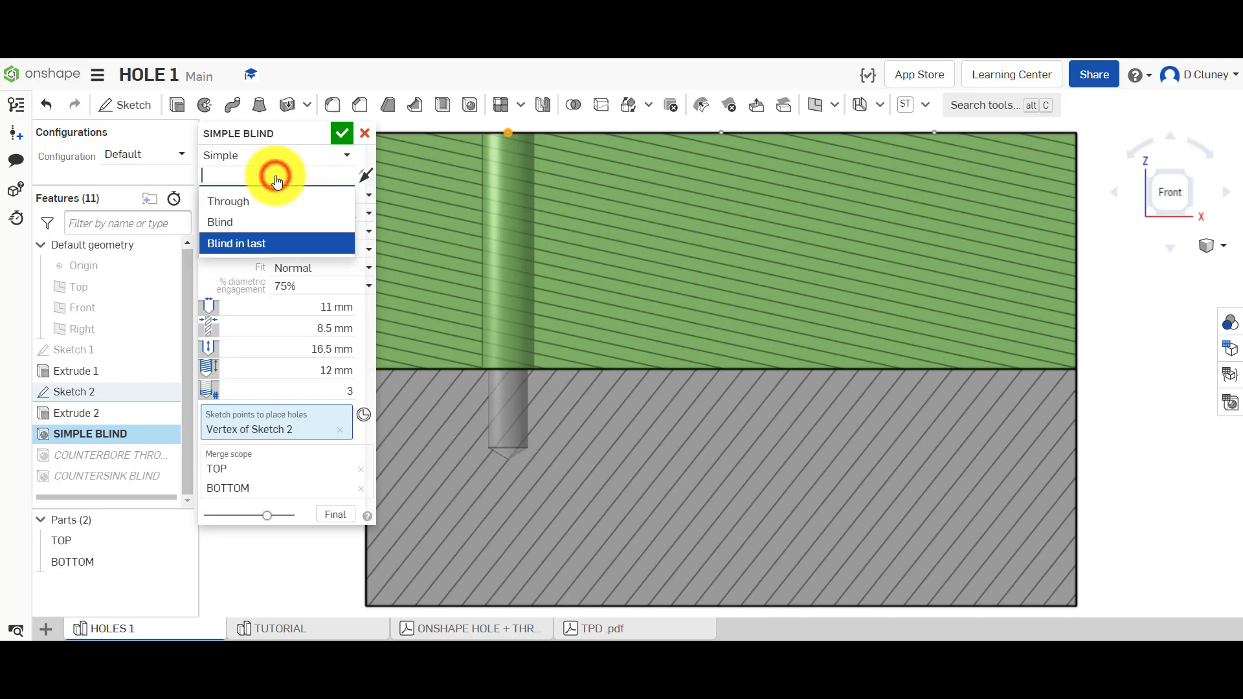
click(285, 222)
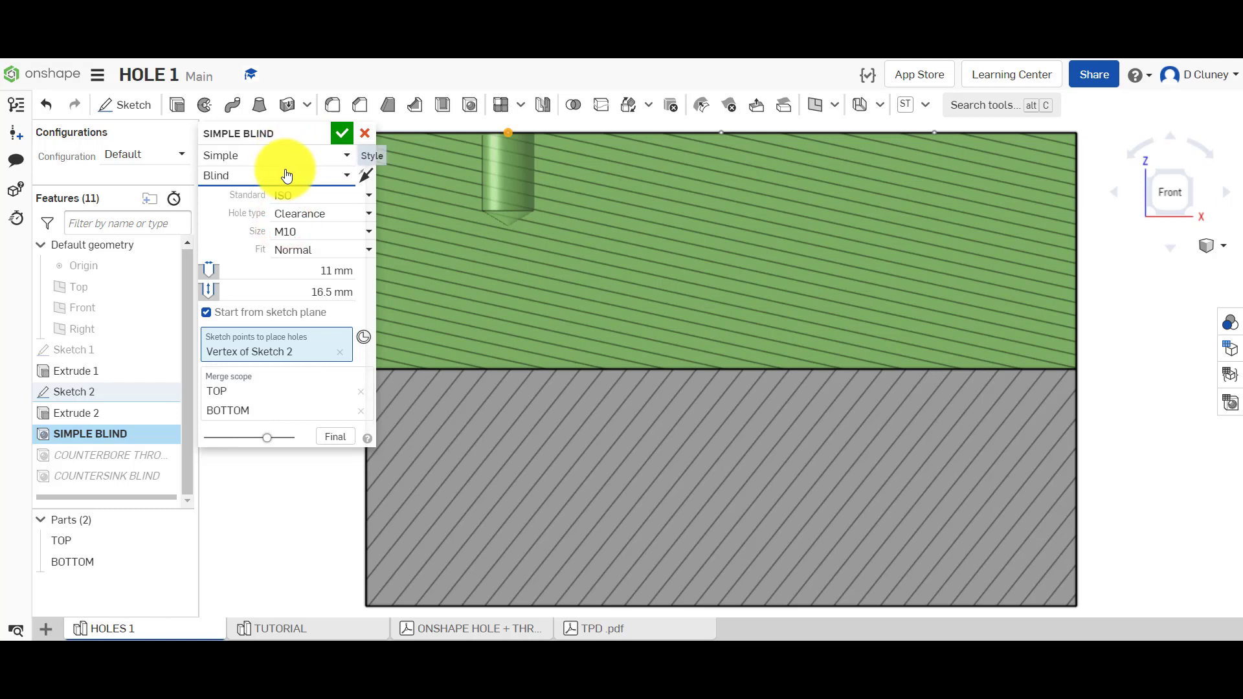
Step: Keep the hole's ISO standard and set its hole type to Drilled with a drill size of 11
click(314, 196)
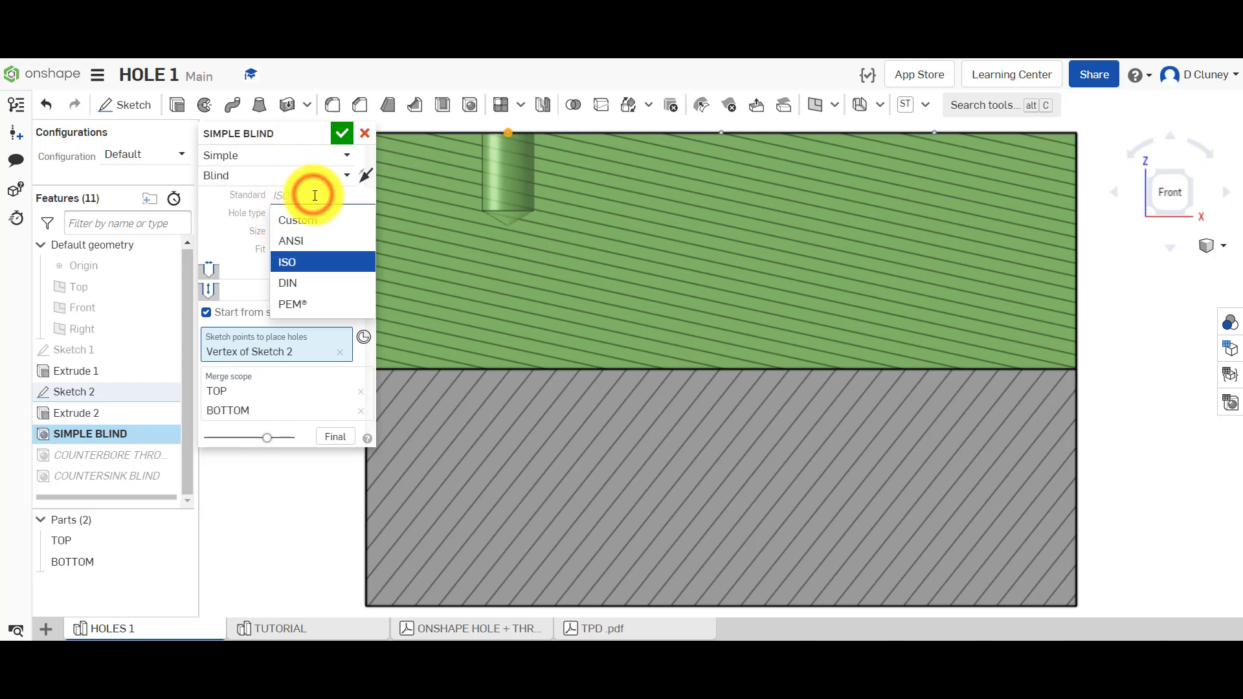
click(313, 263)
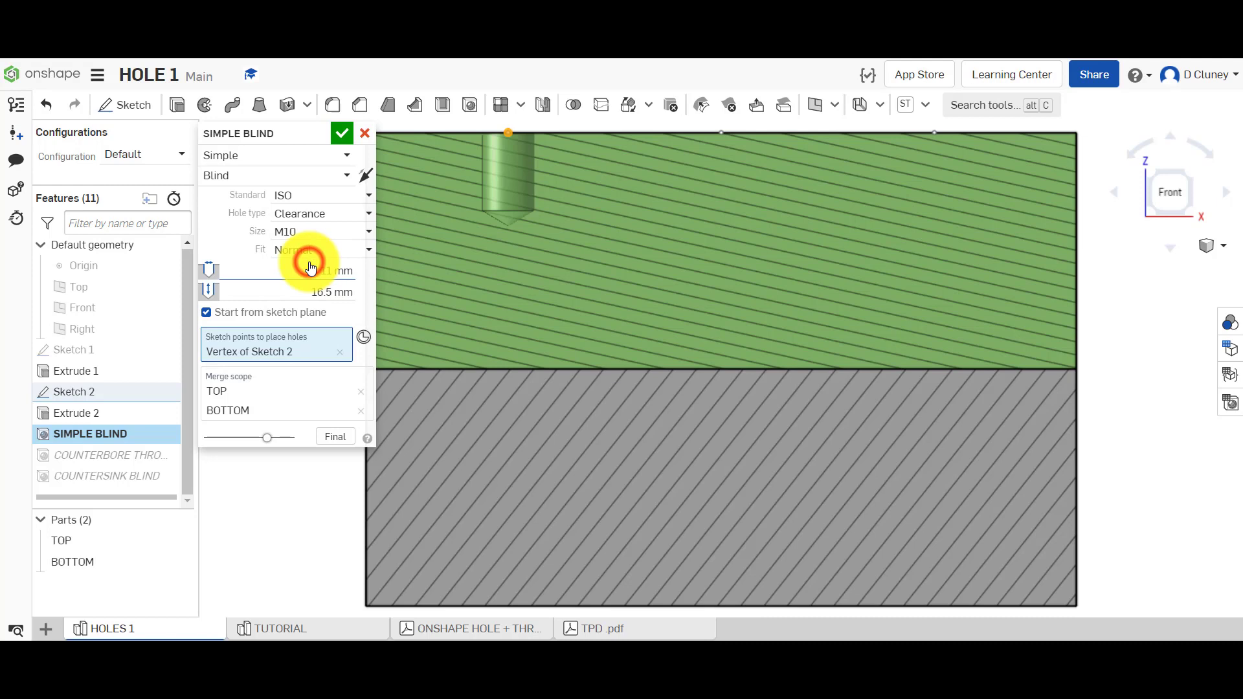
click(319, 216)
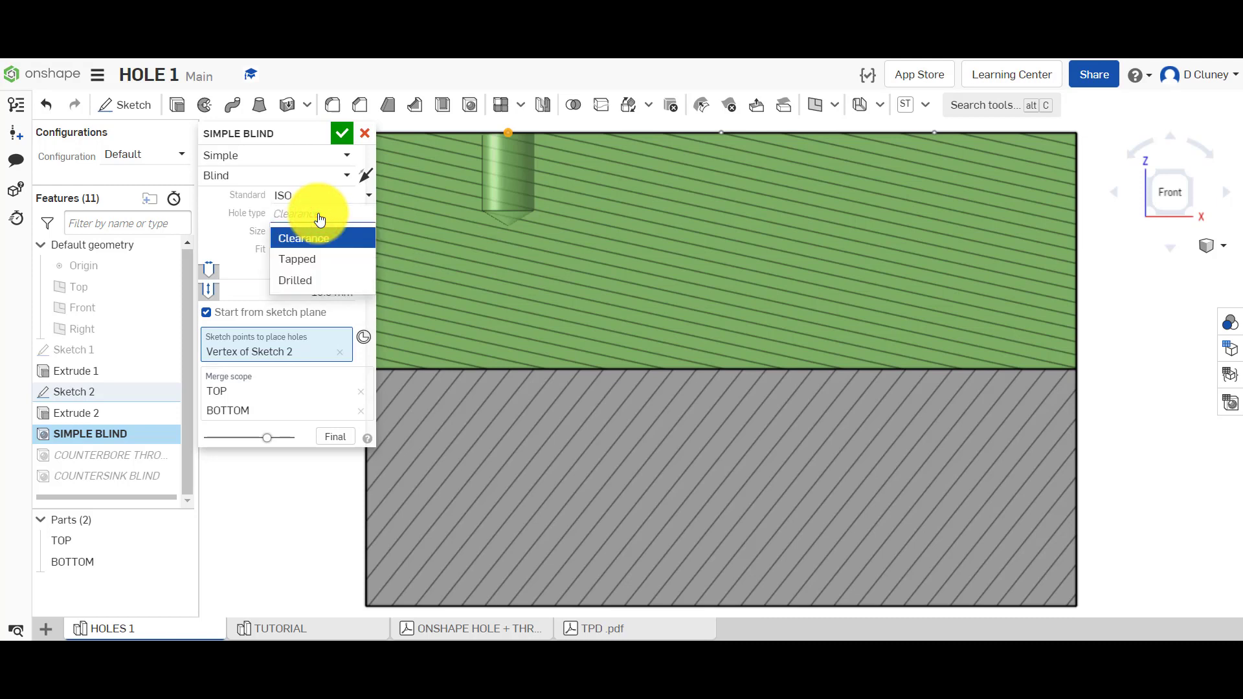
click(324, 280)
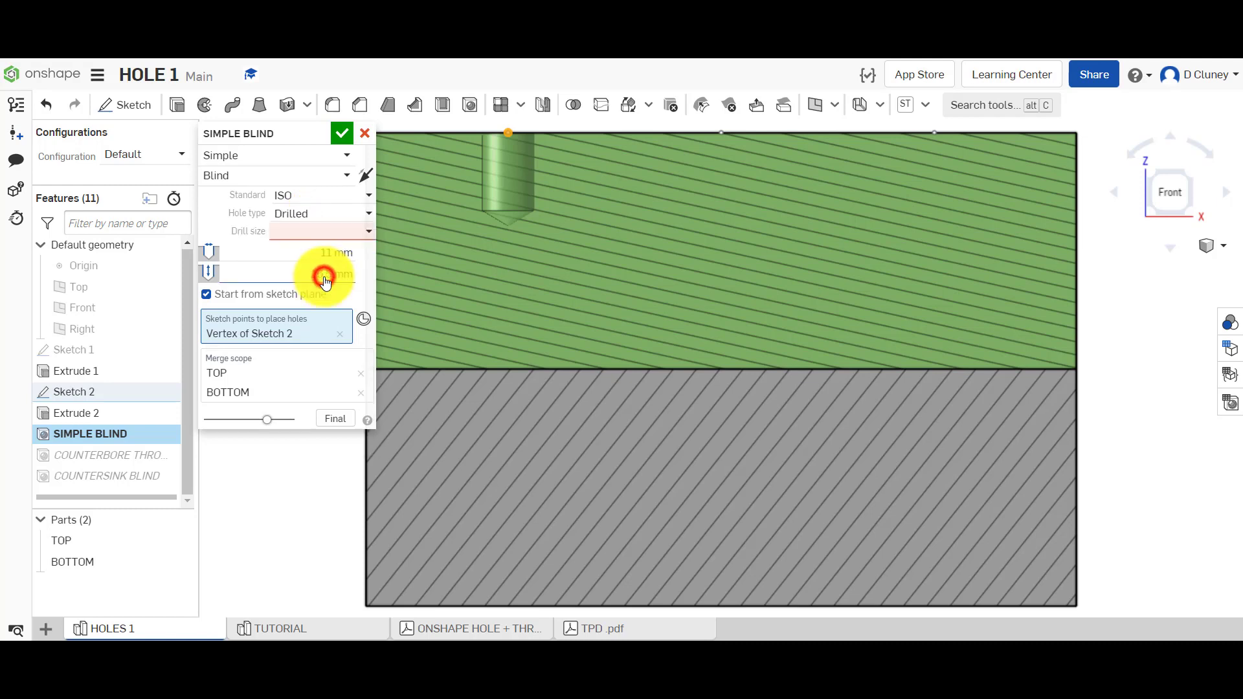
click(322, 234)
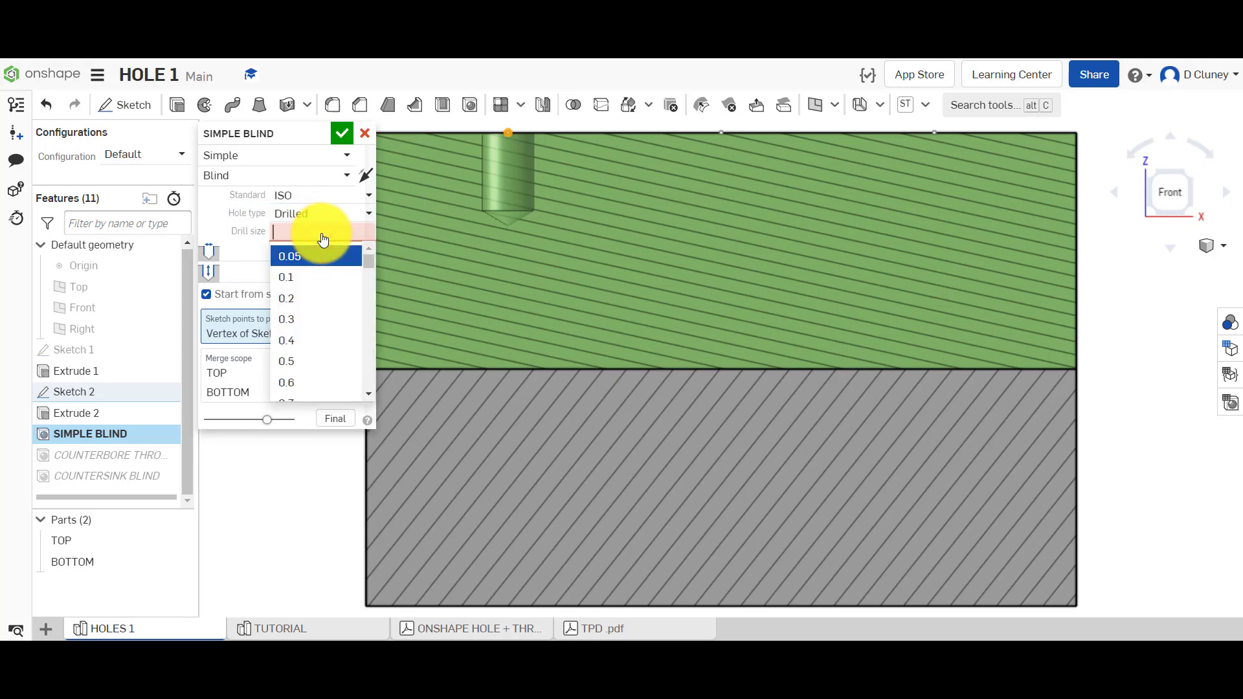
text(11)
key(Return)
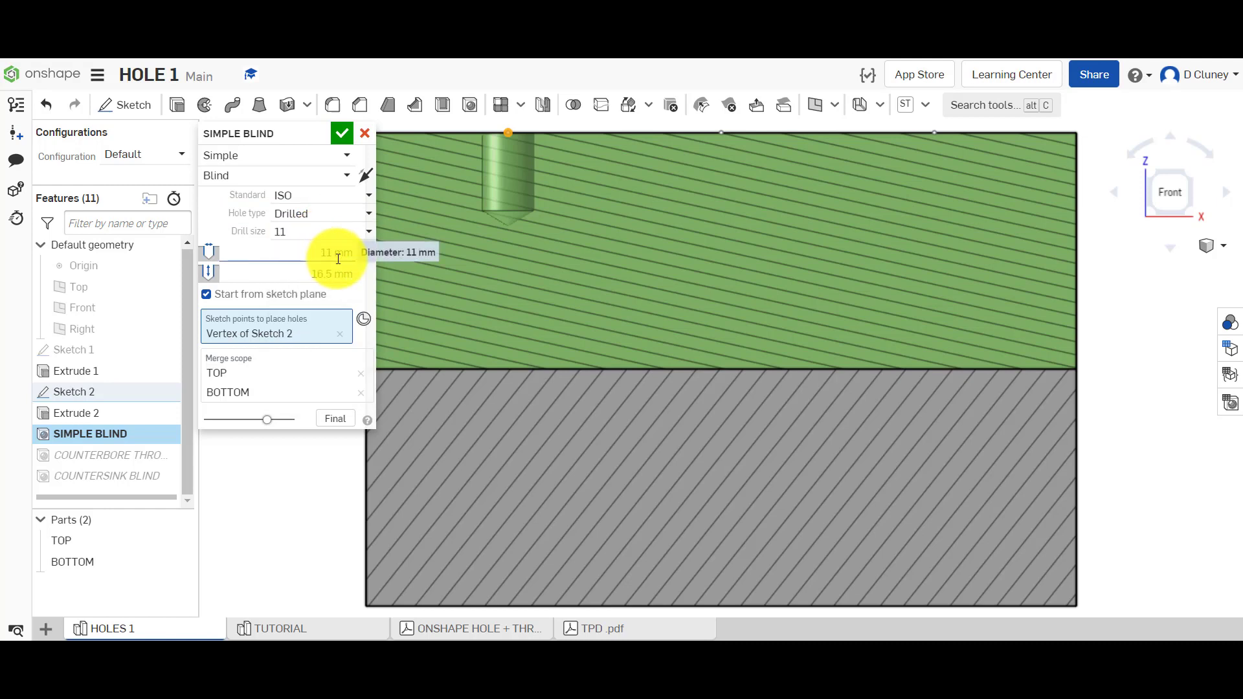
Step: Set the drilled hole's drill size to 9
click(306, 233)
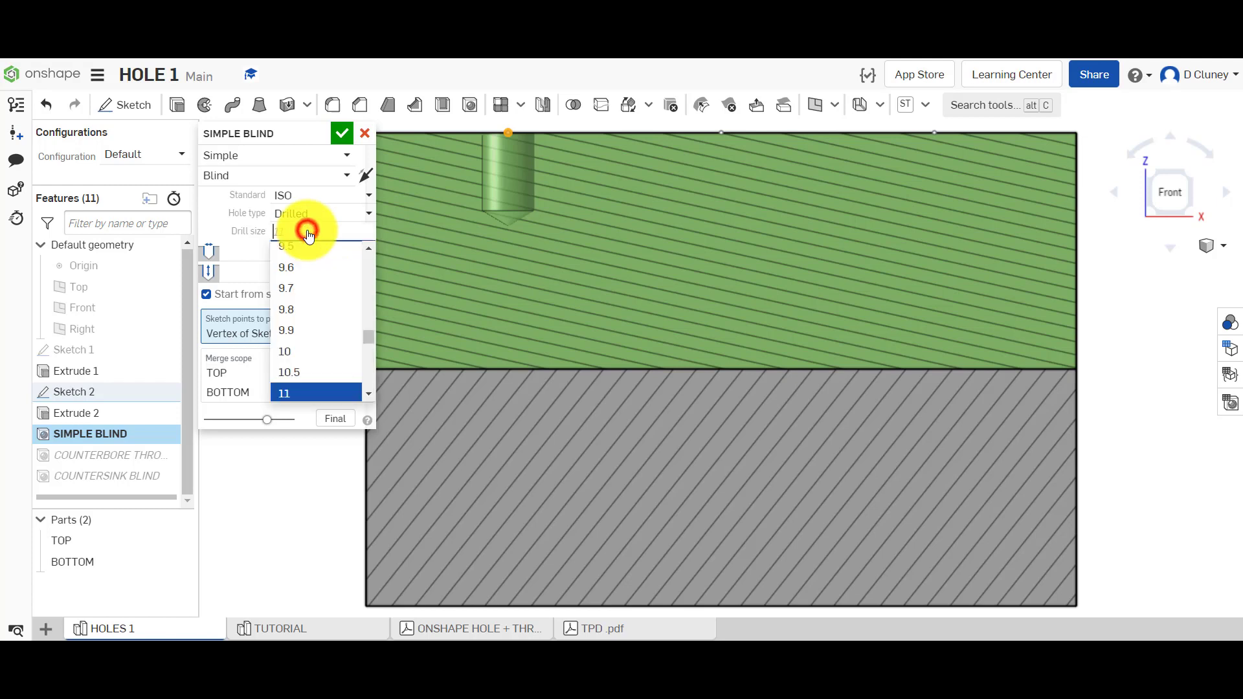
text(9)
key(Return)
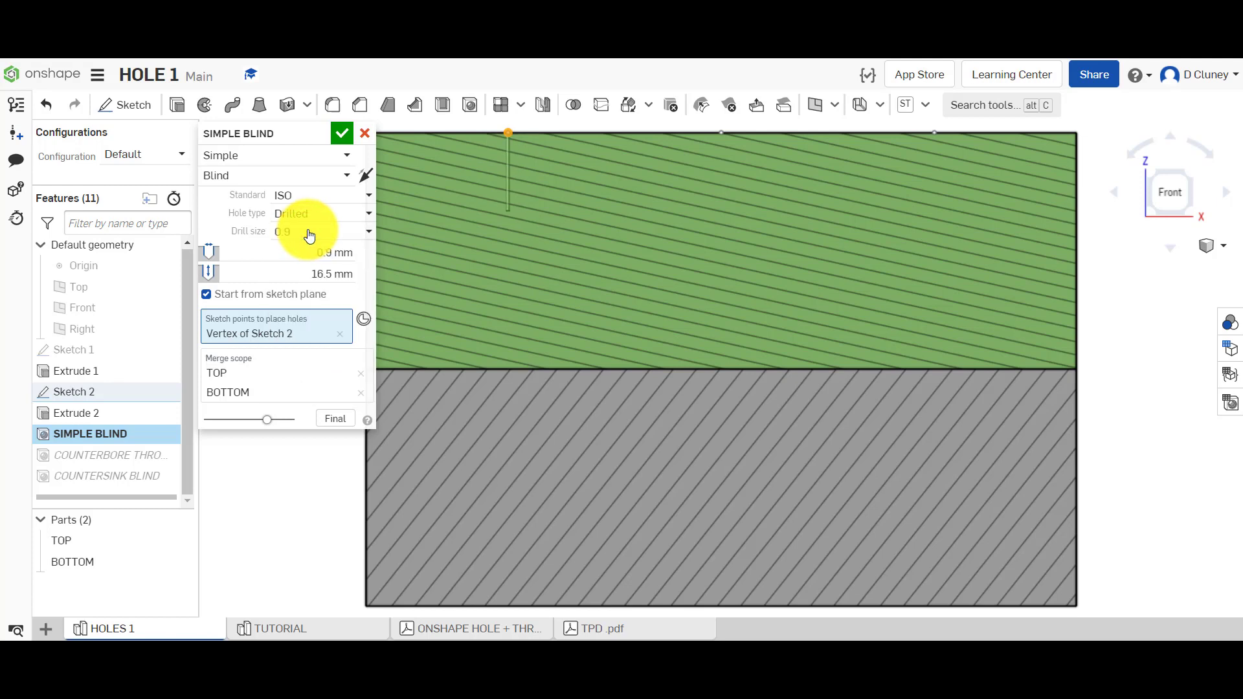
click(310, 234)
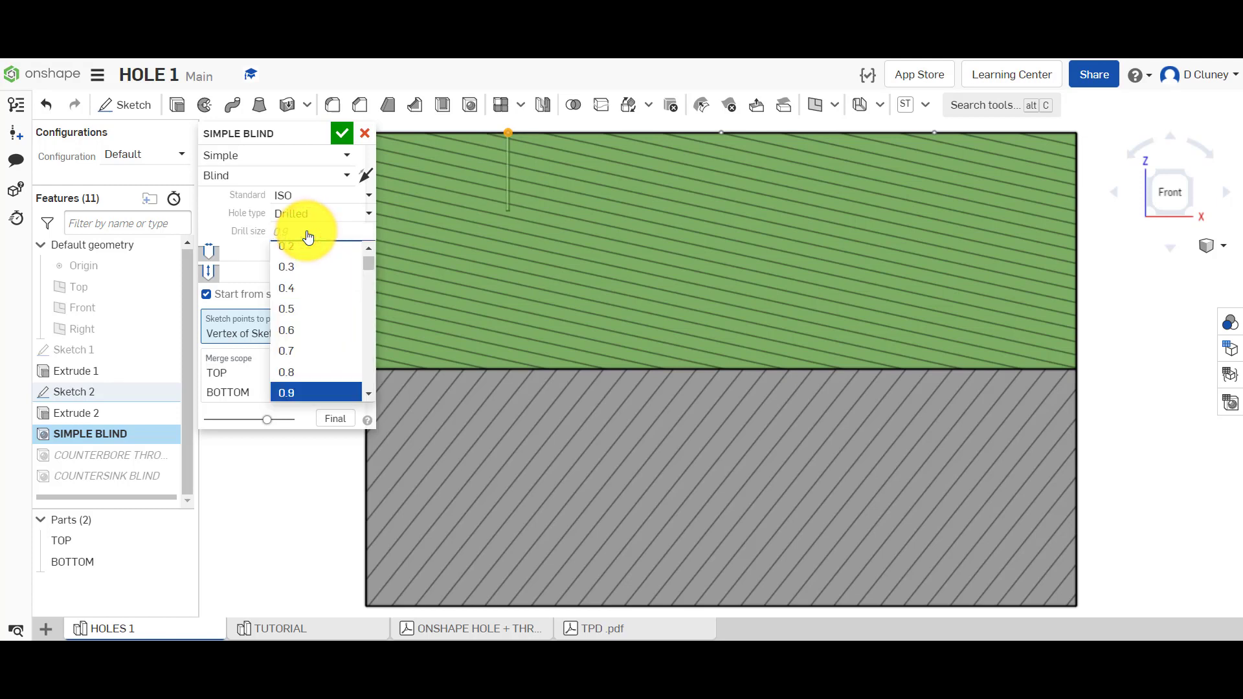
click(308, 236)
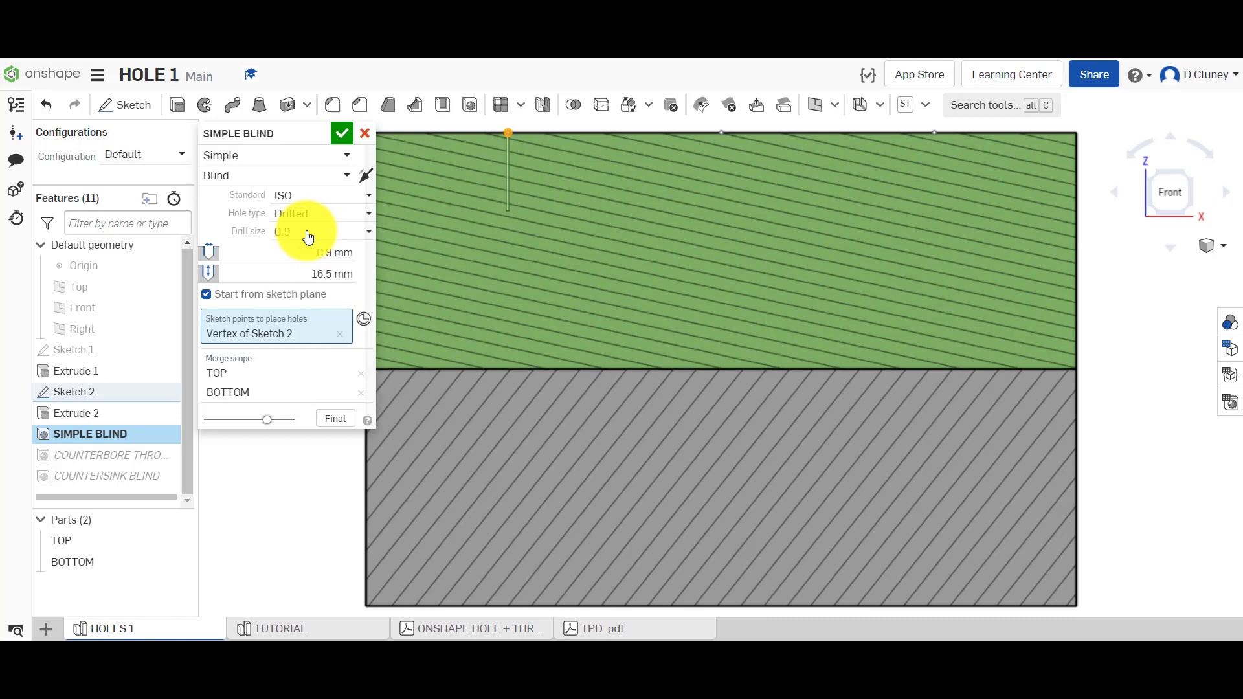
click(308, 236)
scroll(332, 333, down, 9)
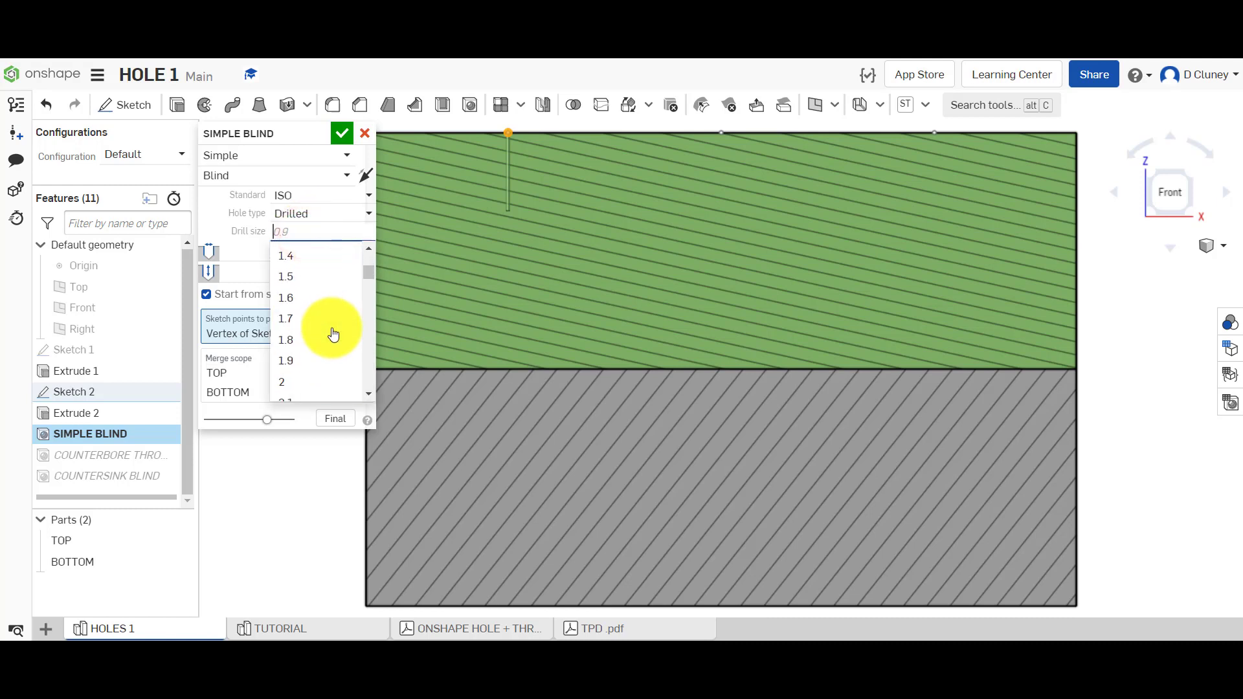
scroll(333, 334, down, 13)
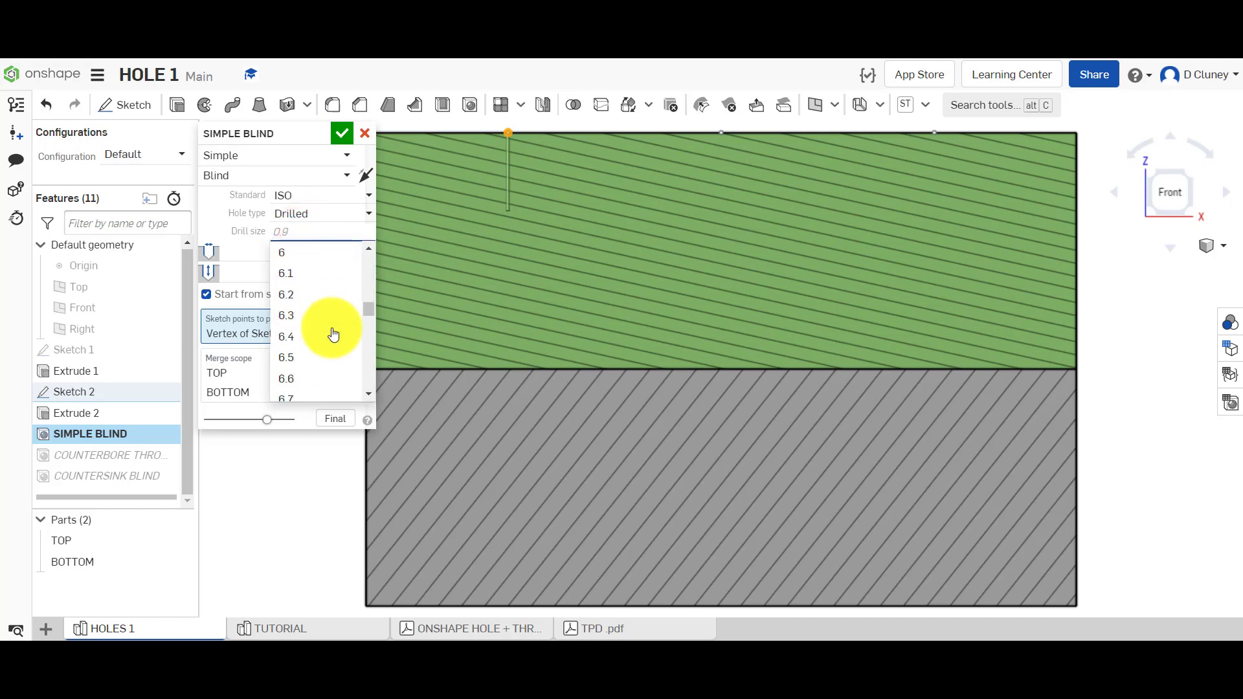
scroll(332, 334, down, 6)
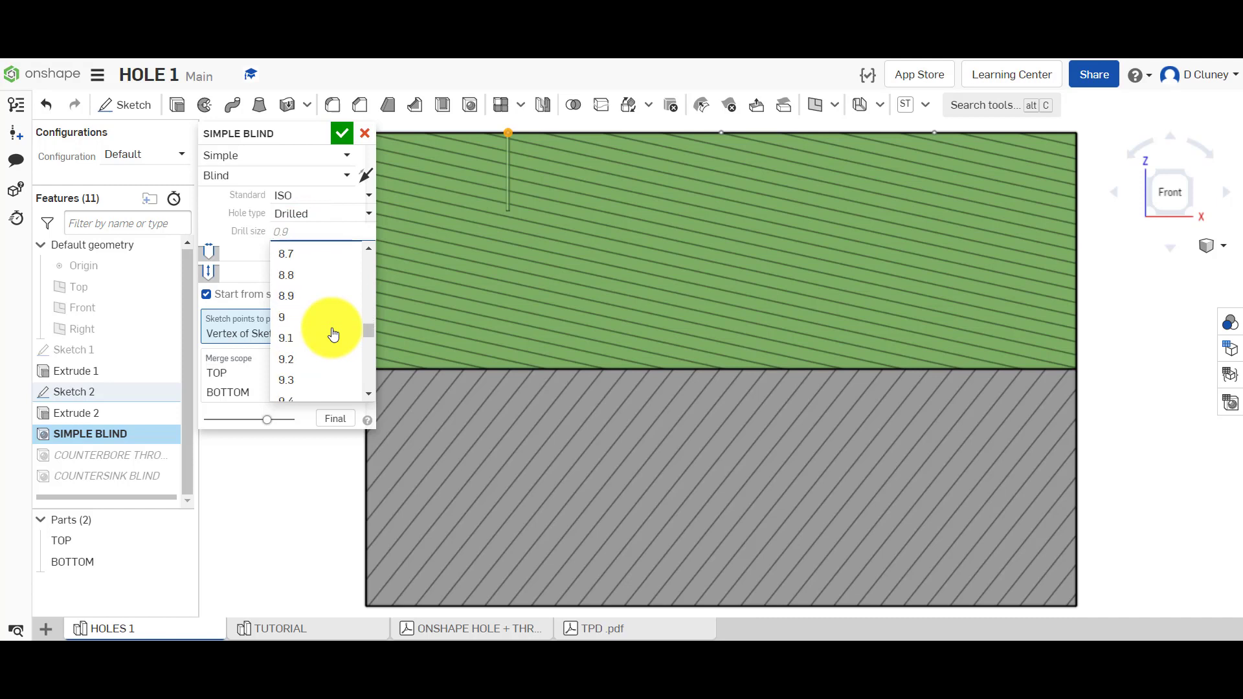
click(313, 322)
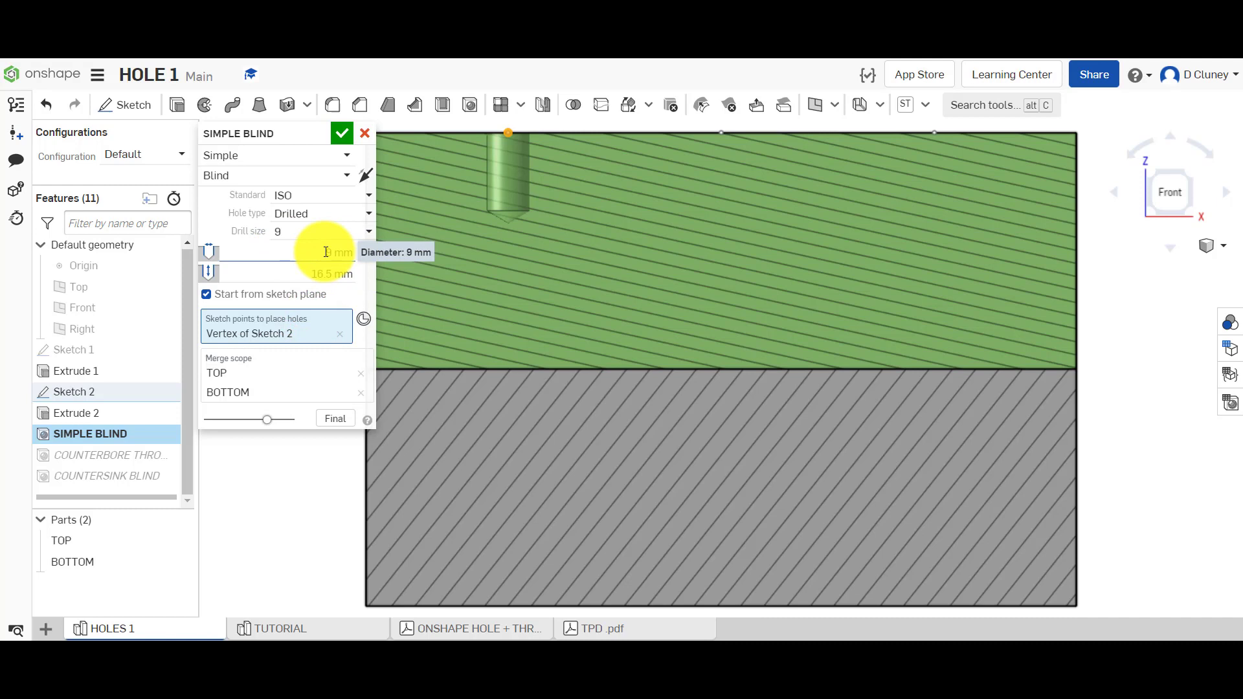
Step: Set the drilled hole's depth to 65 mm
click(321, 272)
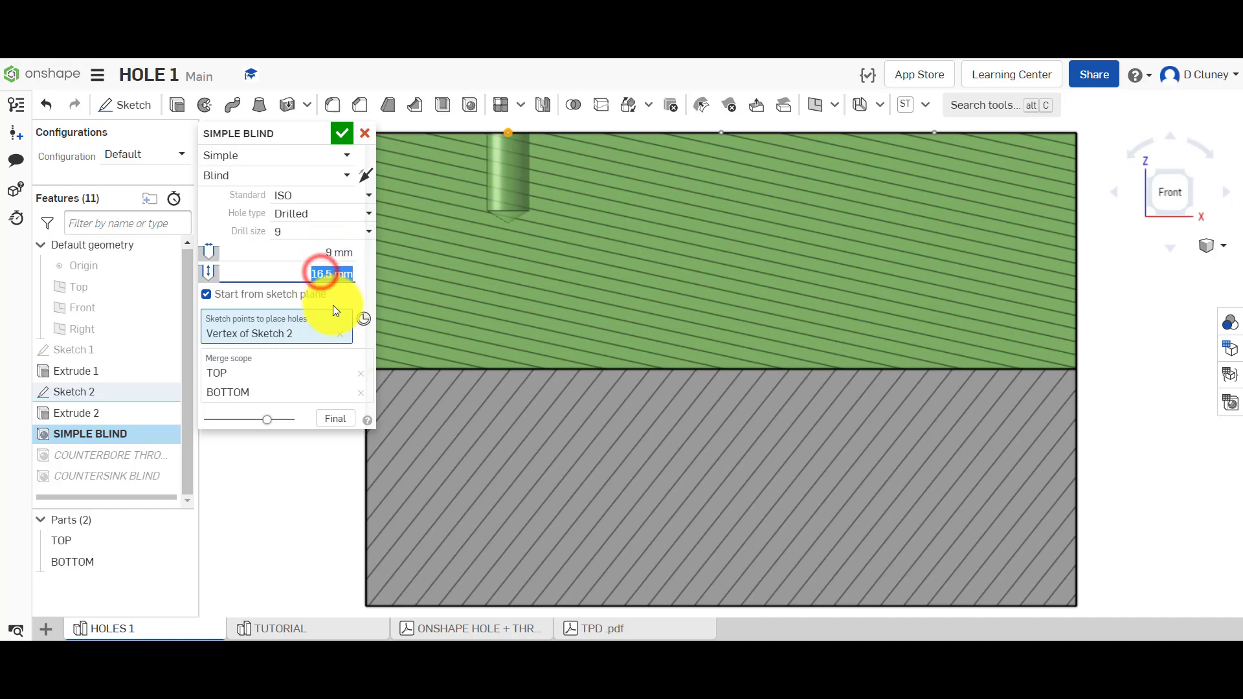
text(65)
key(Return)
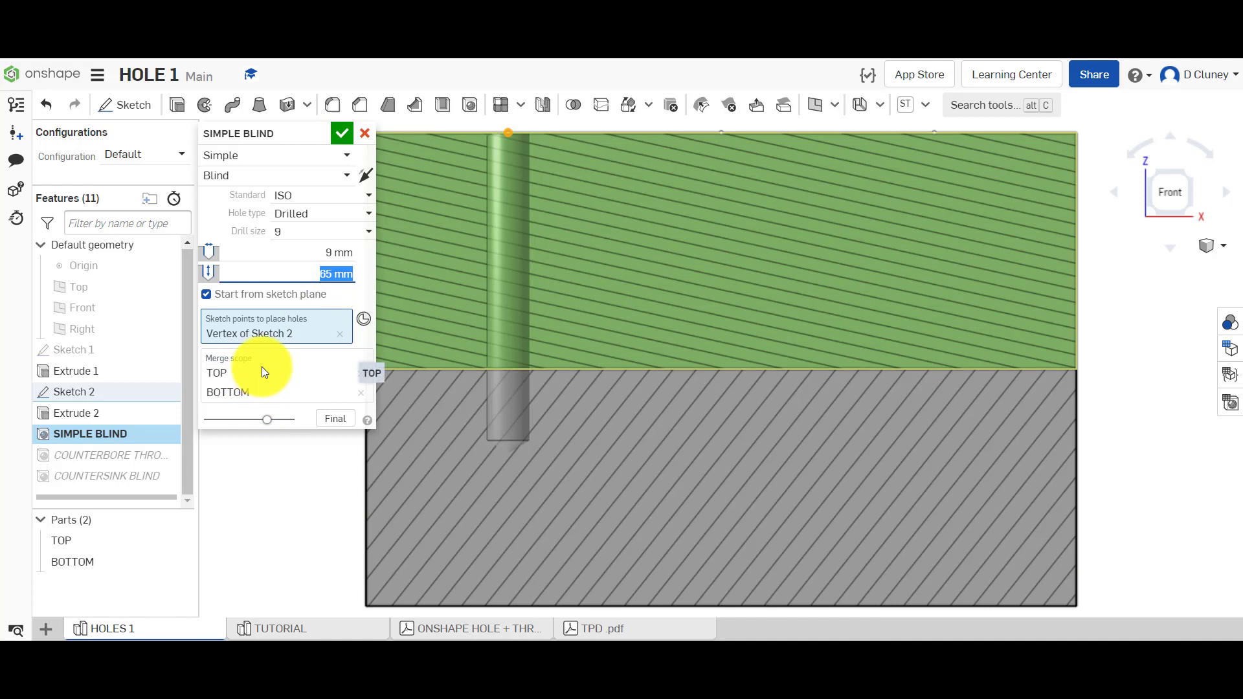
Step: Remove the BOTTOM and TOP parts from the hole's merge scope and add both back, TOP first
click(302, 389)
click(364, 394)
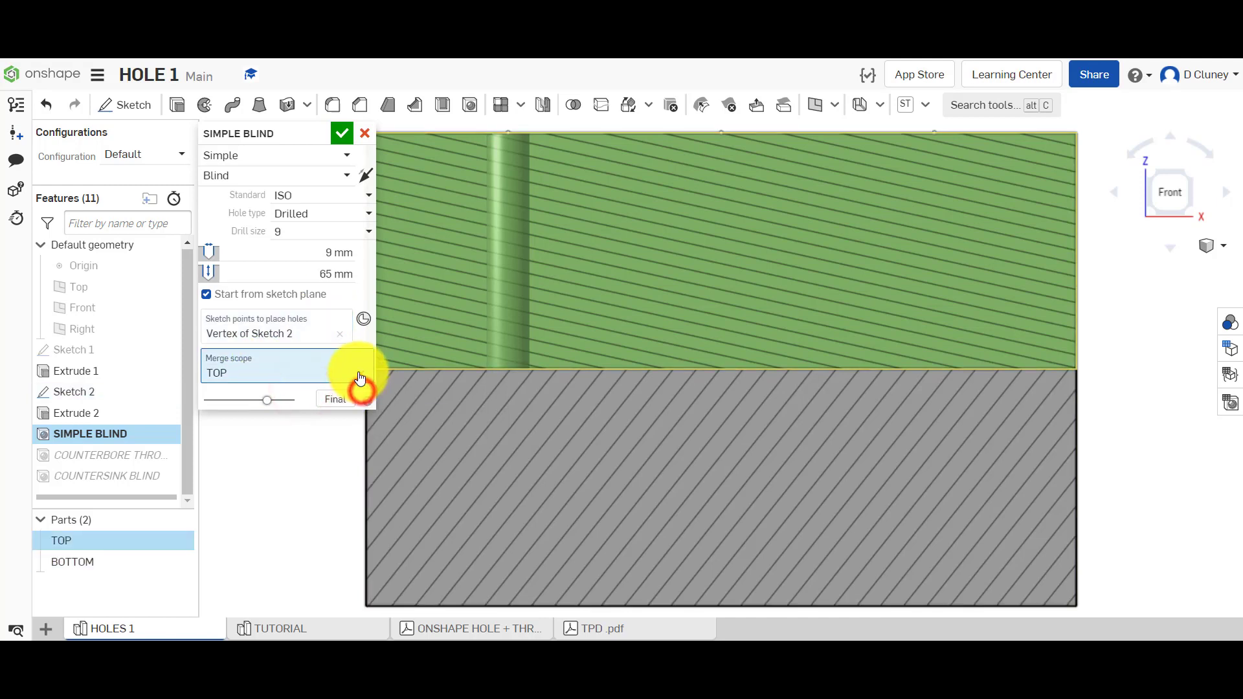
click(357, 373)
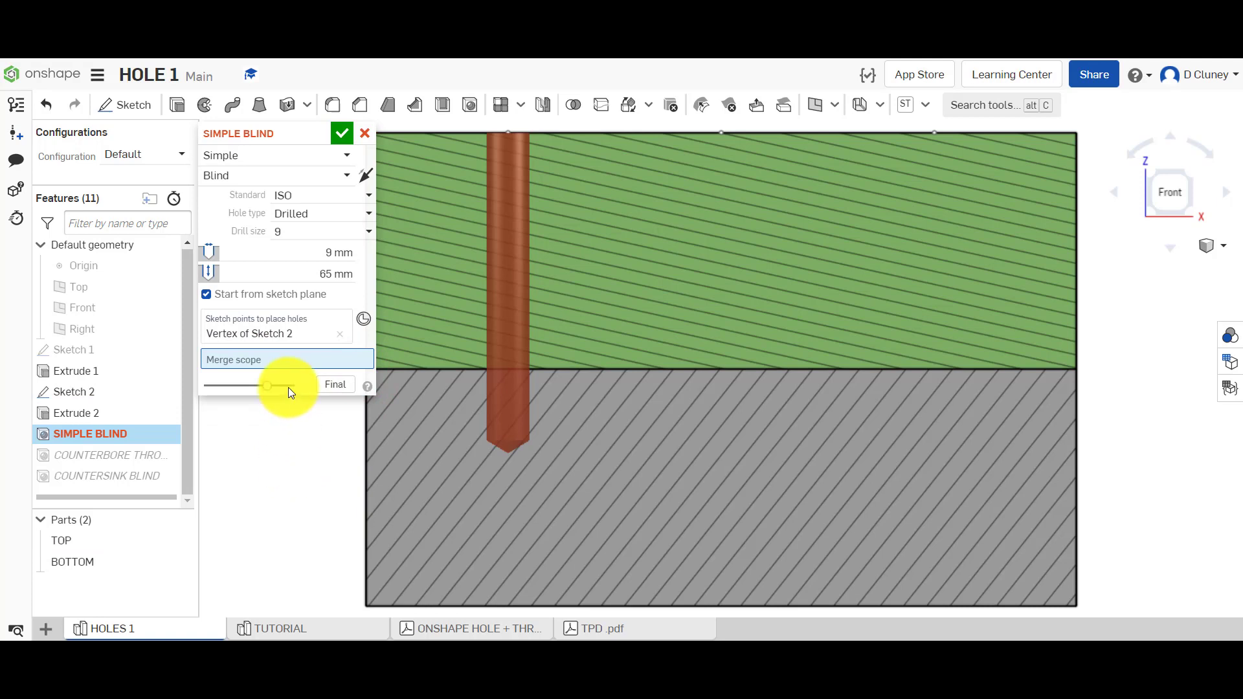
click(104, 540)
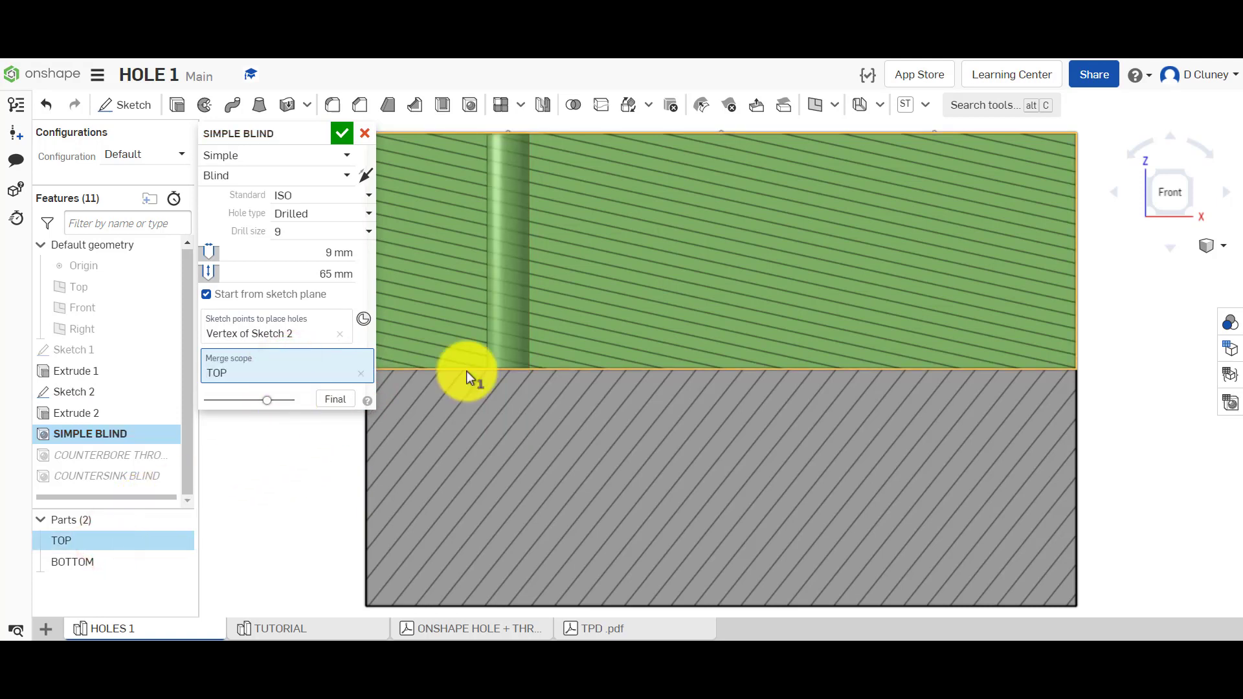
click(328, 370)
click(120, 562)
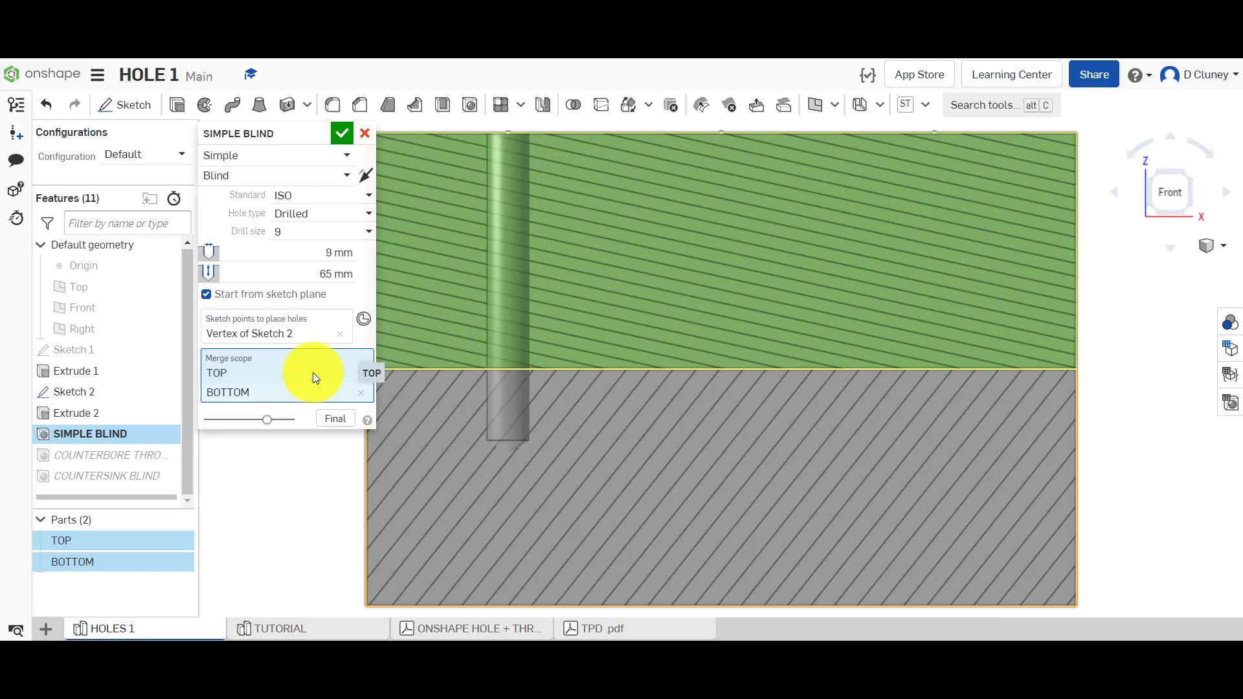
Step: Set the hole's depth to 75 mm and its drill size to 10
click(340, 273)
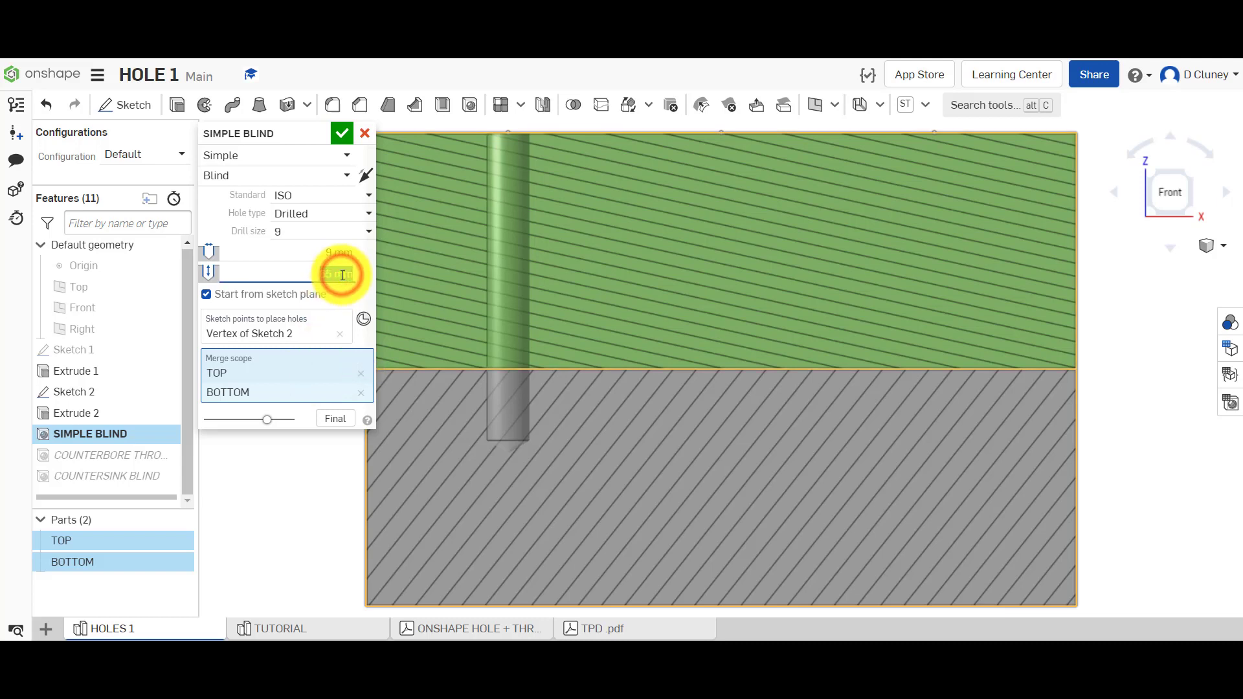
text(75)
key(Return)
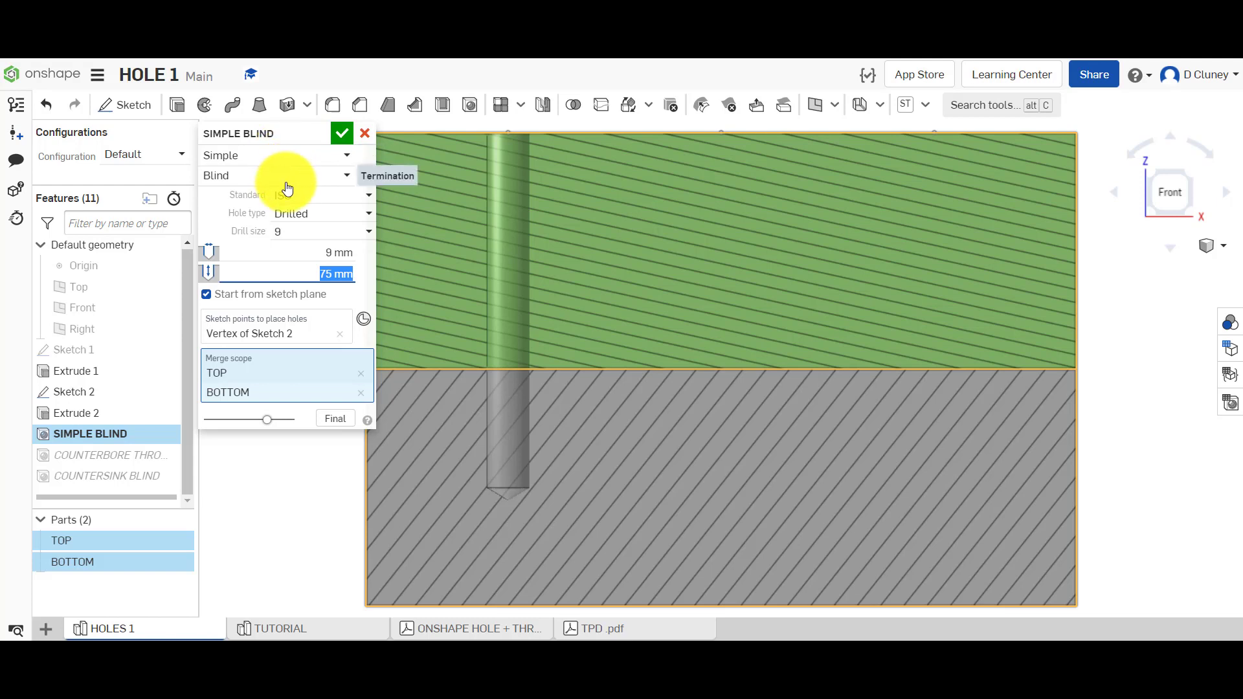
click(322, 231)
scroll(315, 323, down, 5)
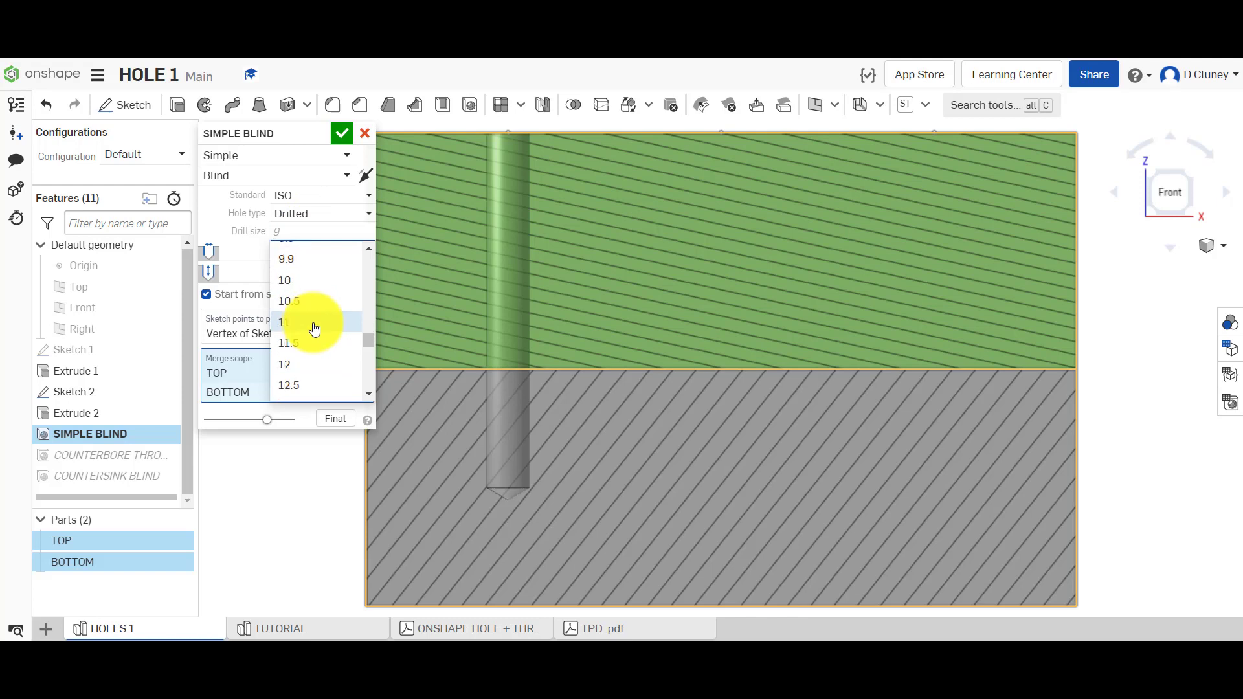
click(317, 282)
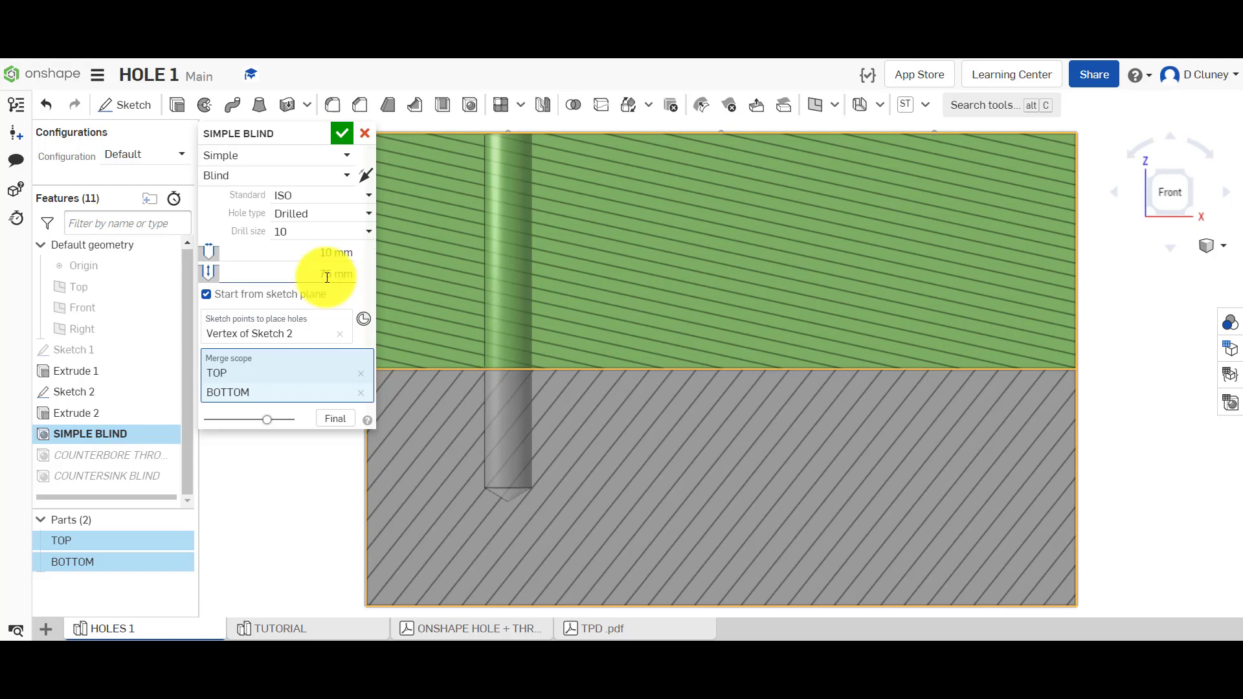
Step: Override the hole's diameter with 12.25 mm, and return the standard from Custom to ISO
click(331, 252)
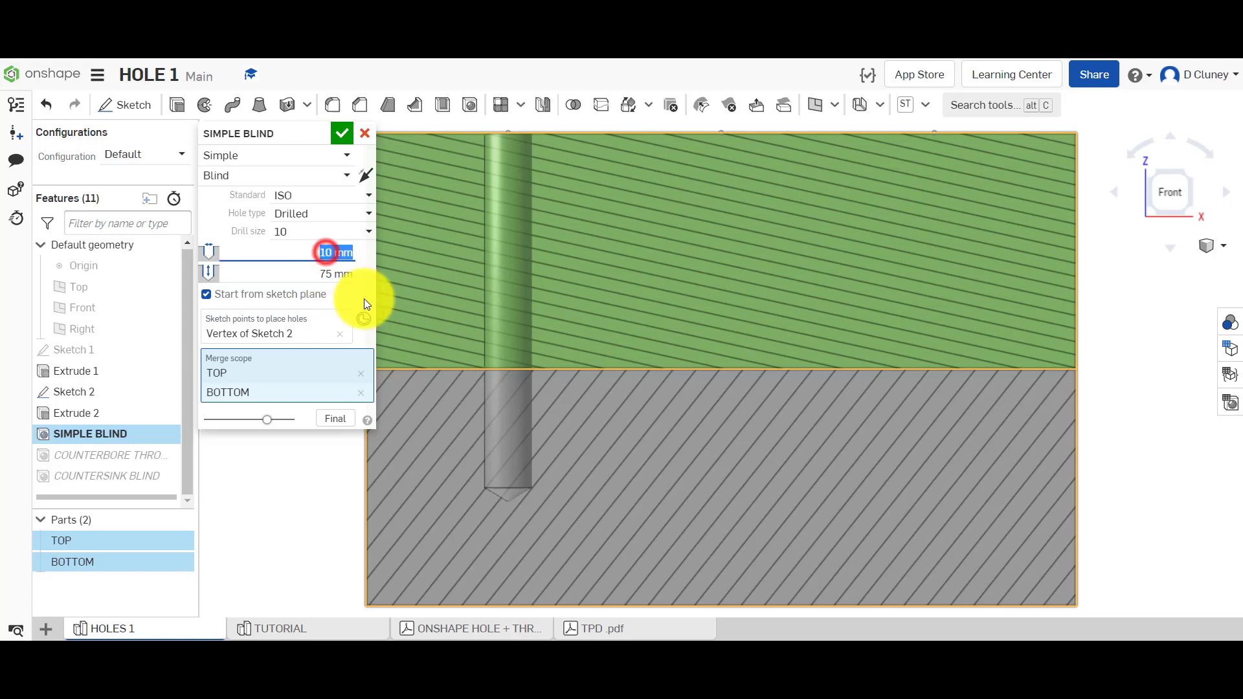
text(12)
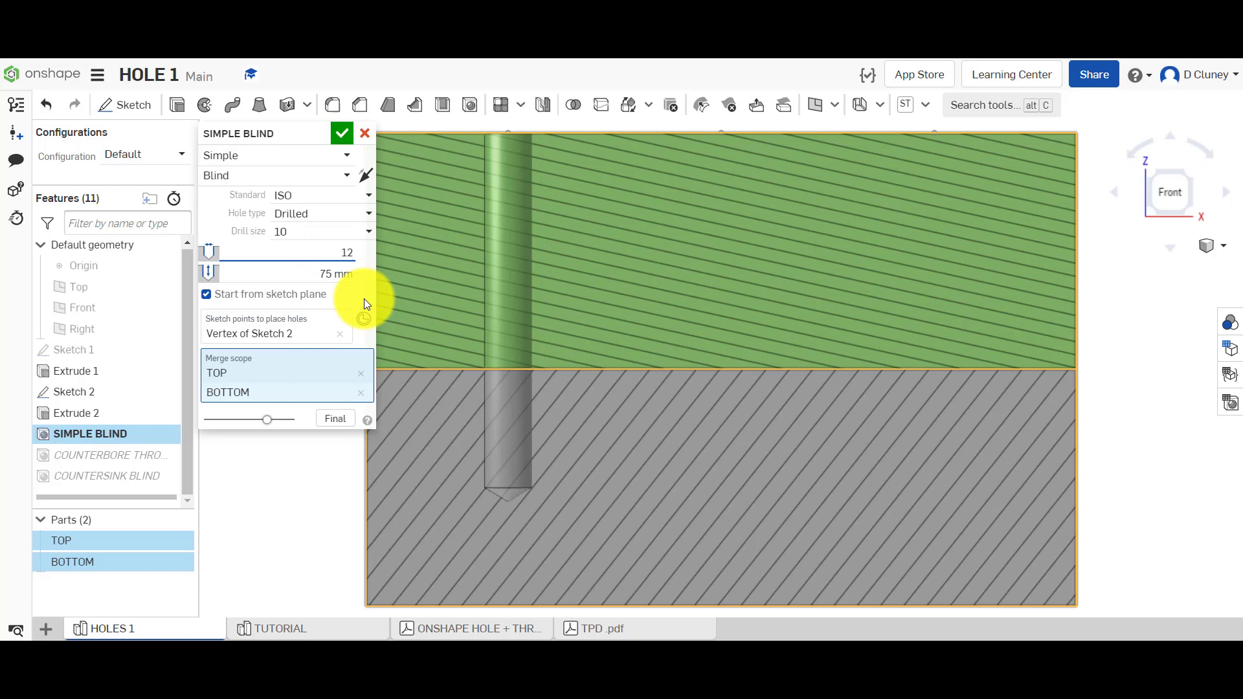
text(.25)
key(Return)
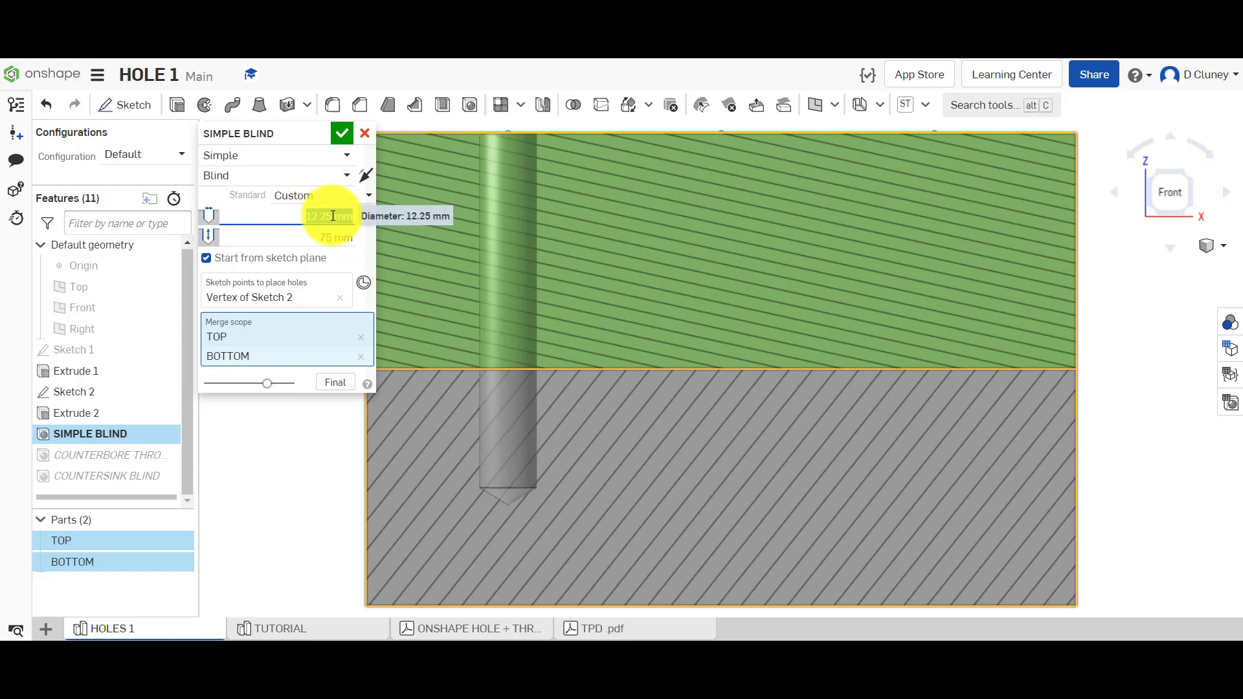
click(361, 196)
click(332, 262)
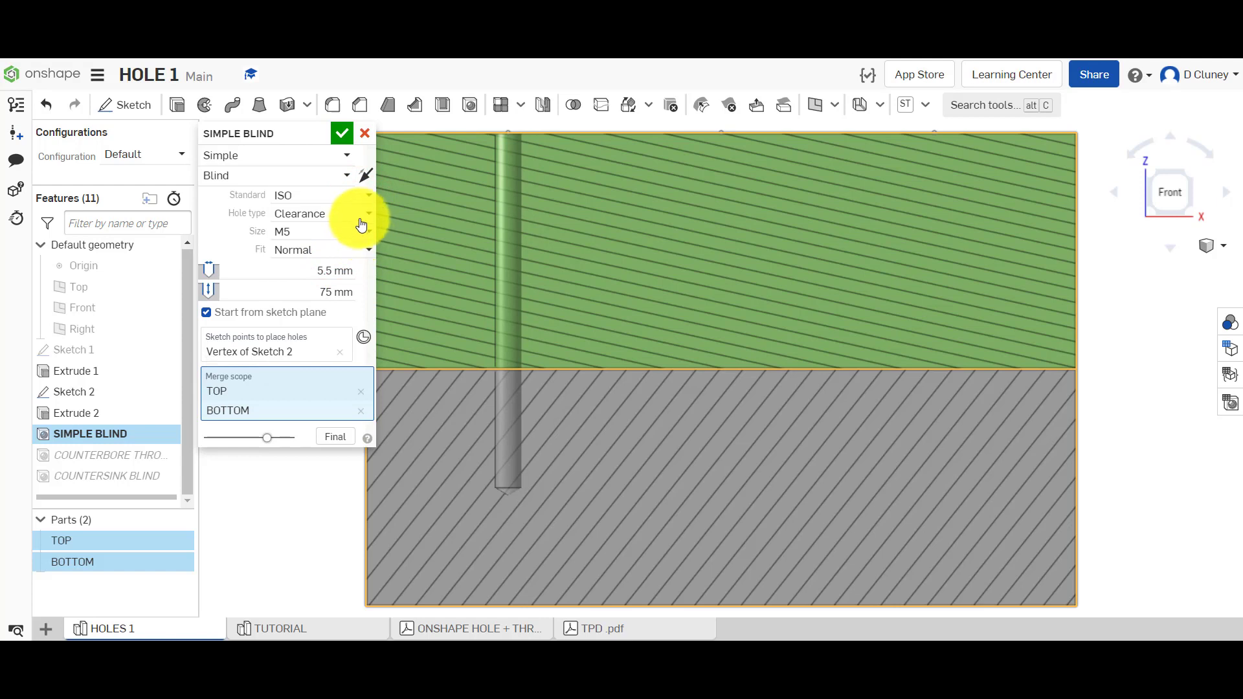
Step: Change the SIMPLE BLIND hole's type to Drilled with drill size 10, and accept the edited hole
click(361, 214)
click(338, 275)
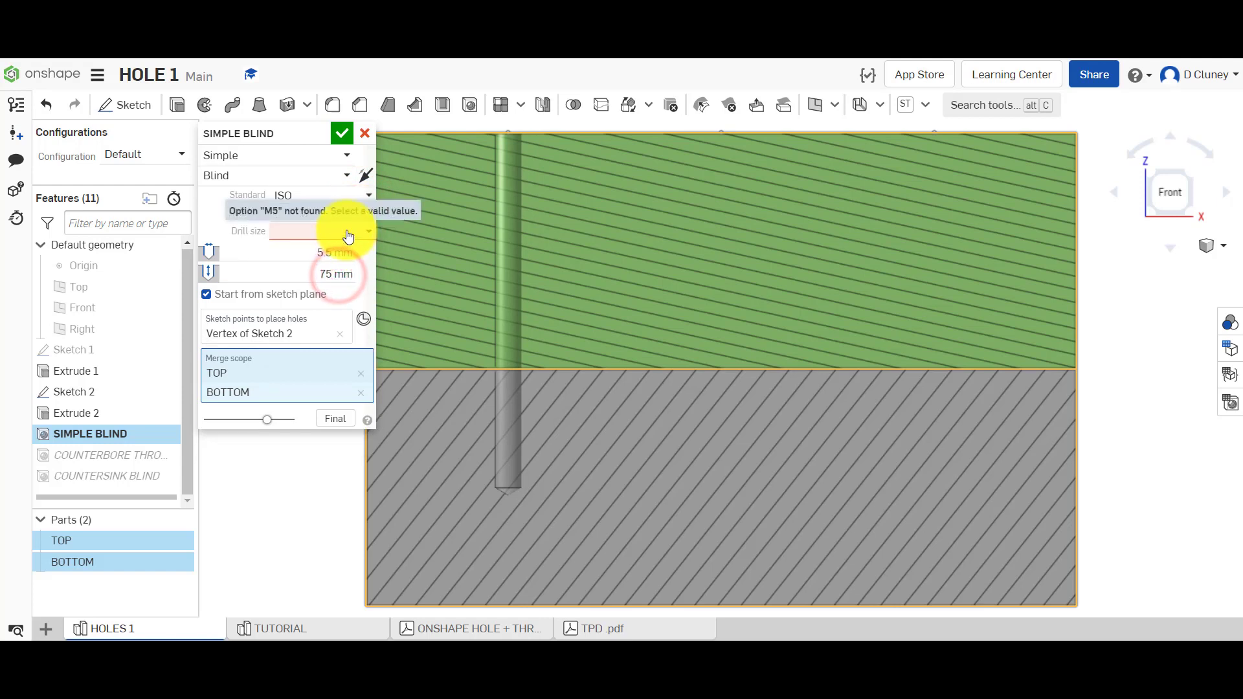
click(344, 232)
scroll(331, 300, down, 4)
scroll(330, 303, down, 20)
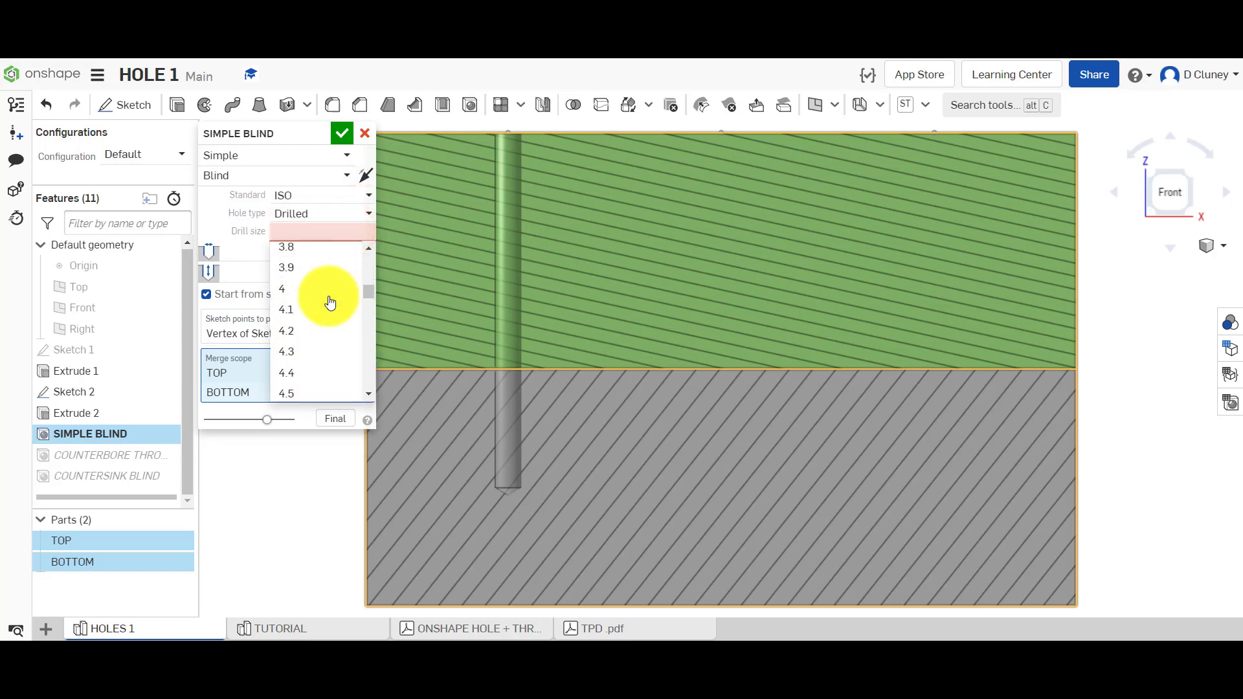
scroll(329, 303, down, 3)
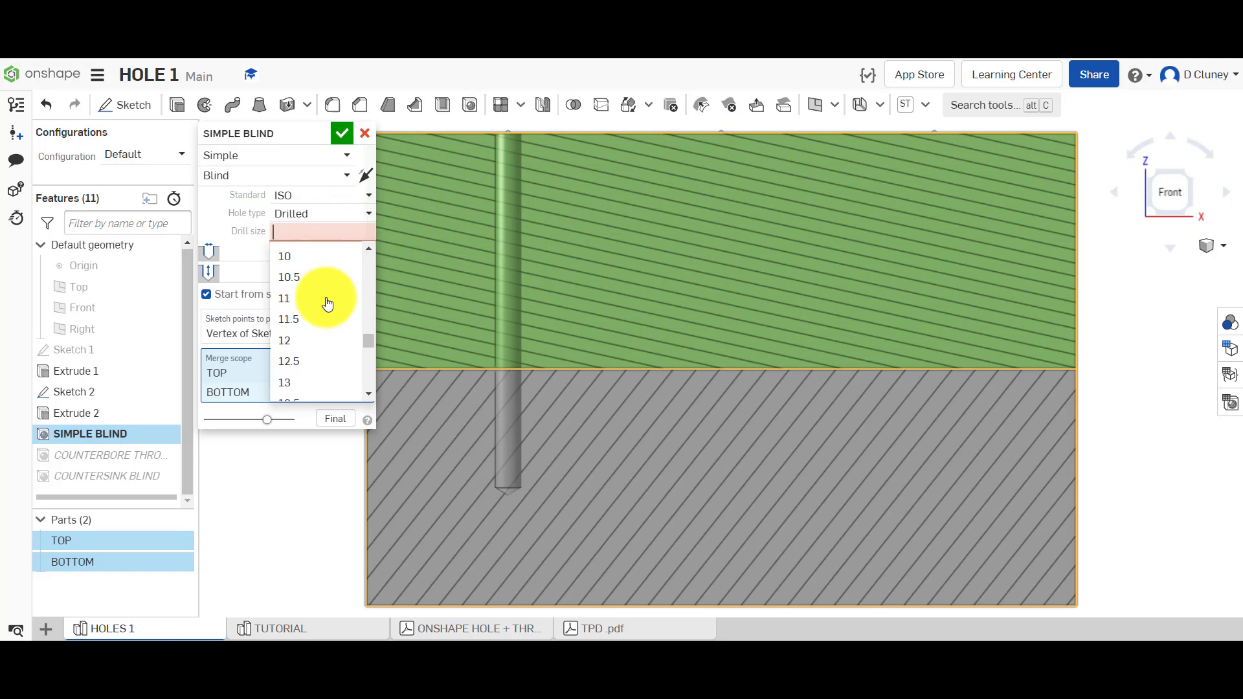
click(324, 256)
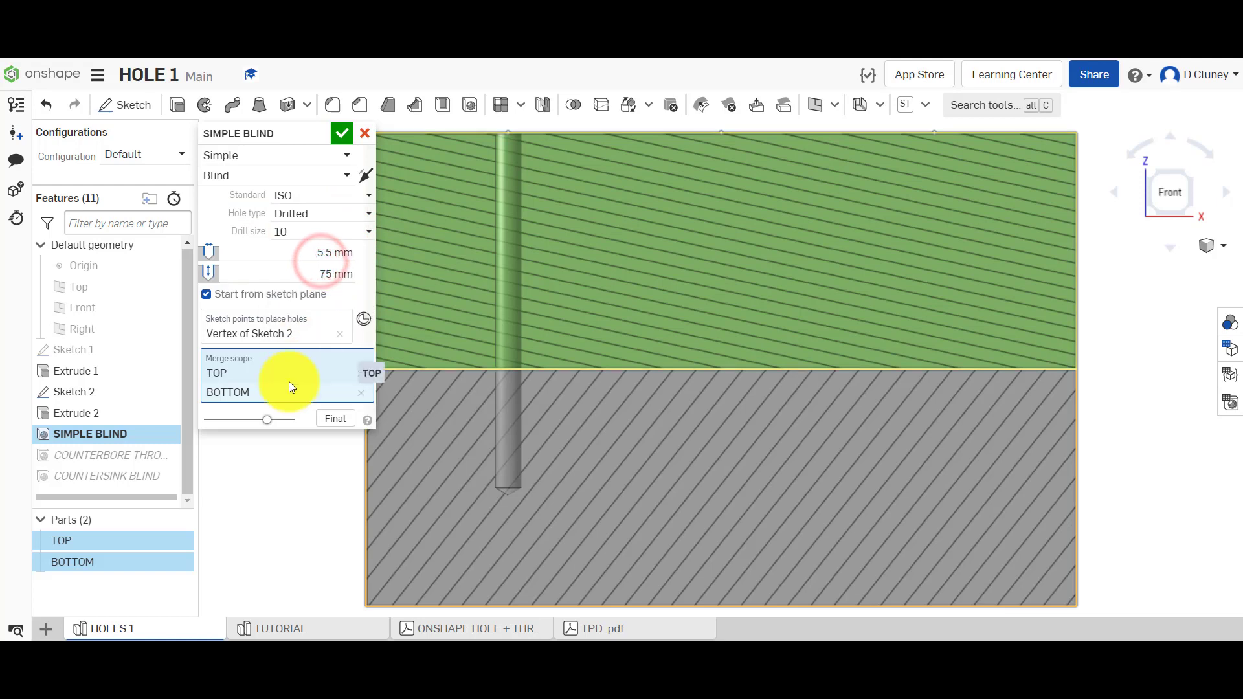
click(329, 252)
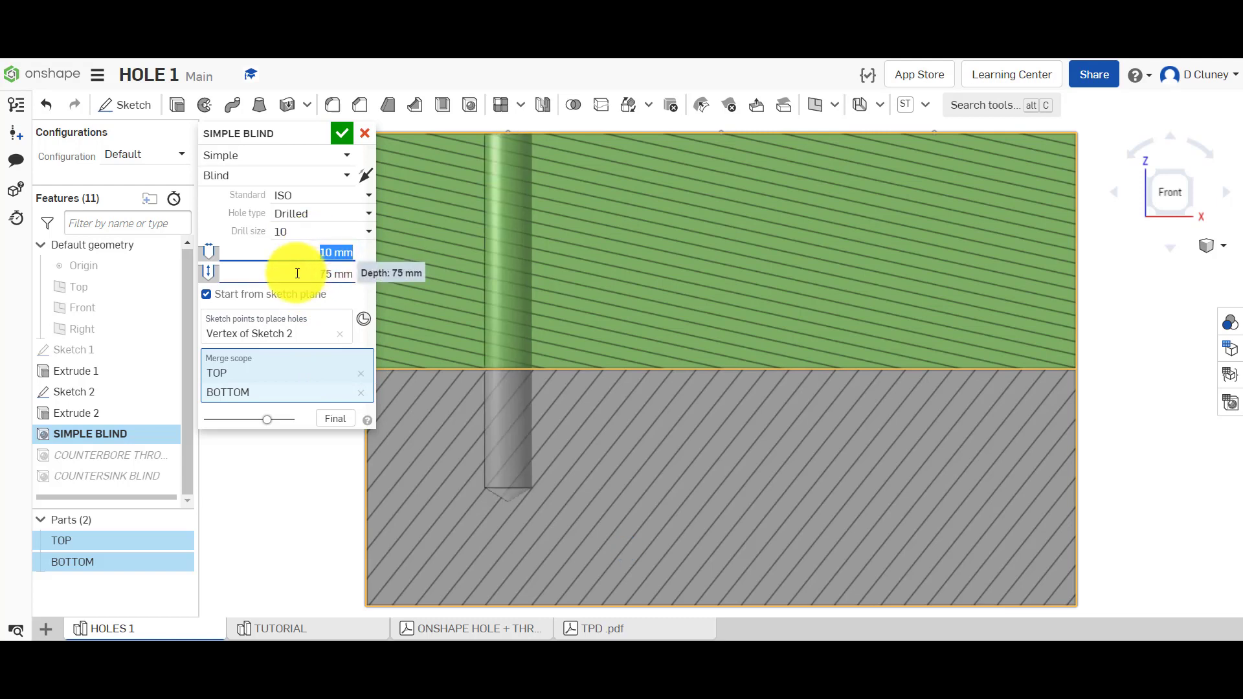
click(342, 133)
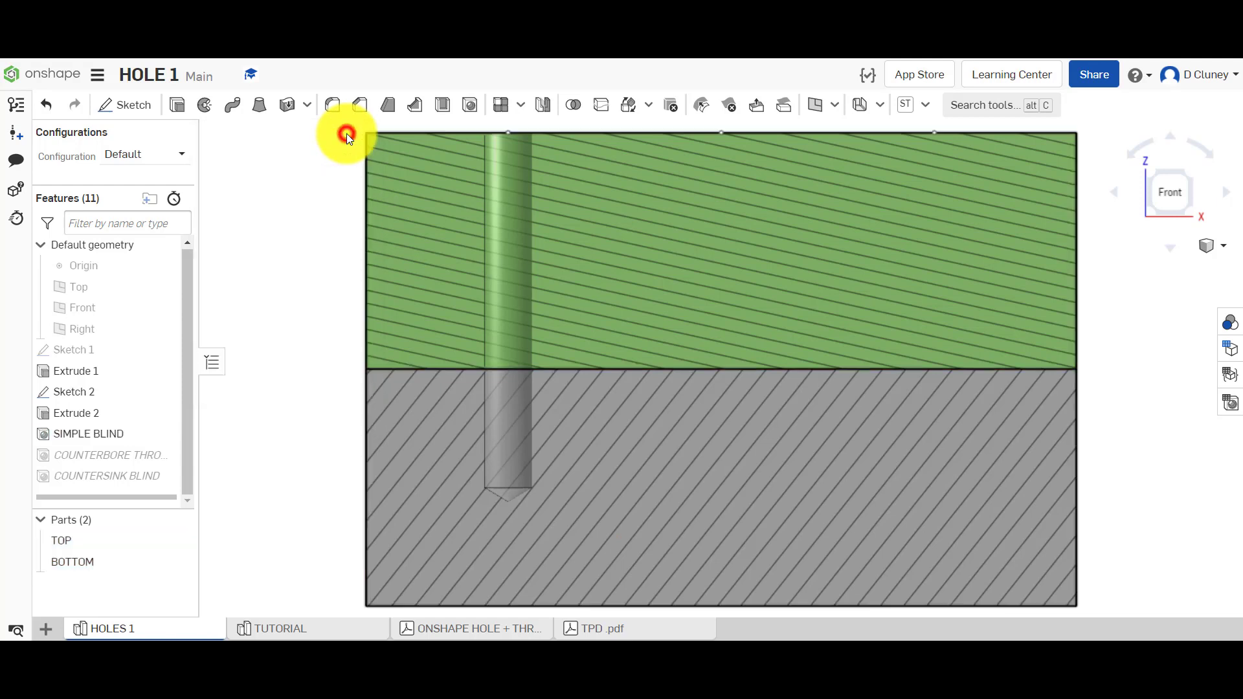
Step: Switch to the TUTORIAL part studio, section the block along the Front plane, and view it from the front
click(288, 629)
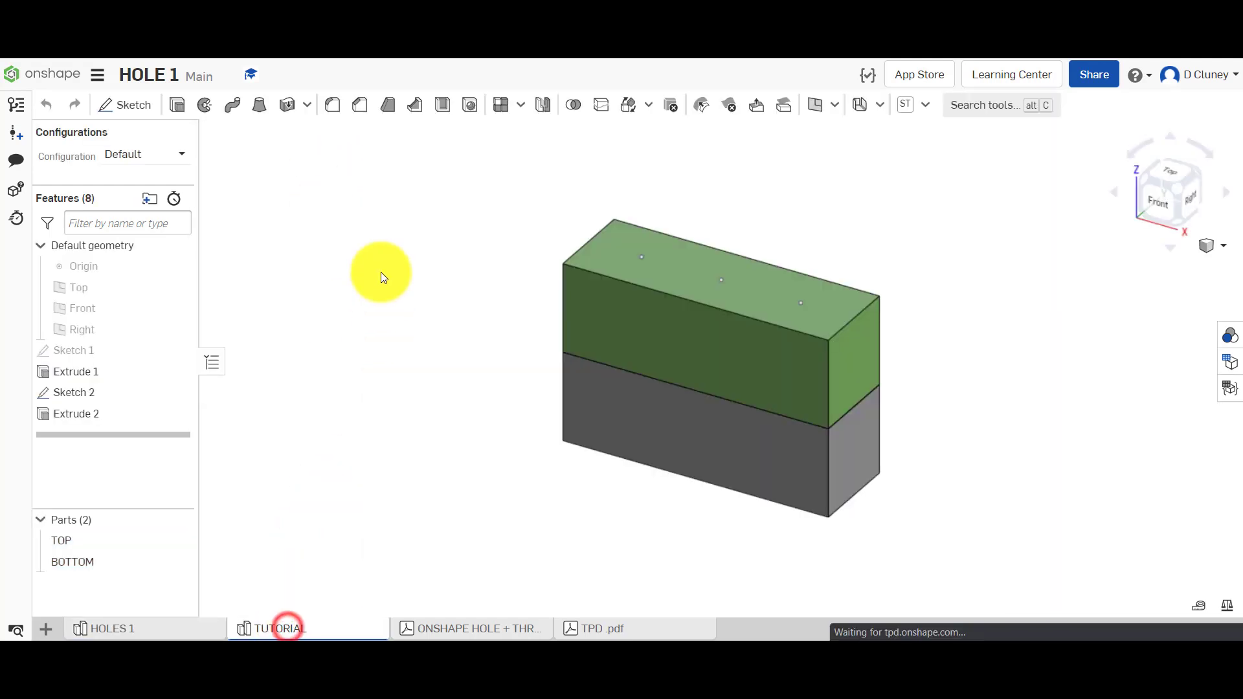
click(100, 307)
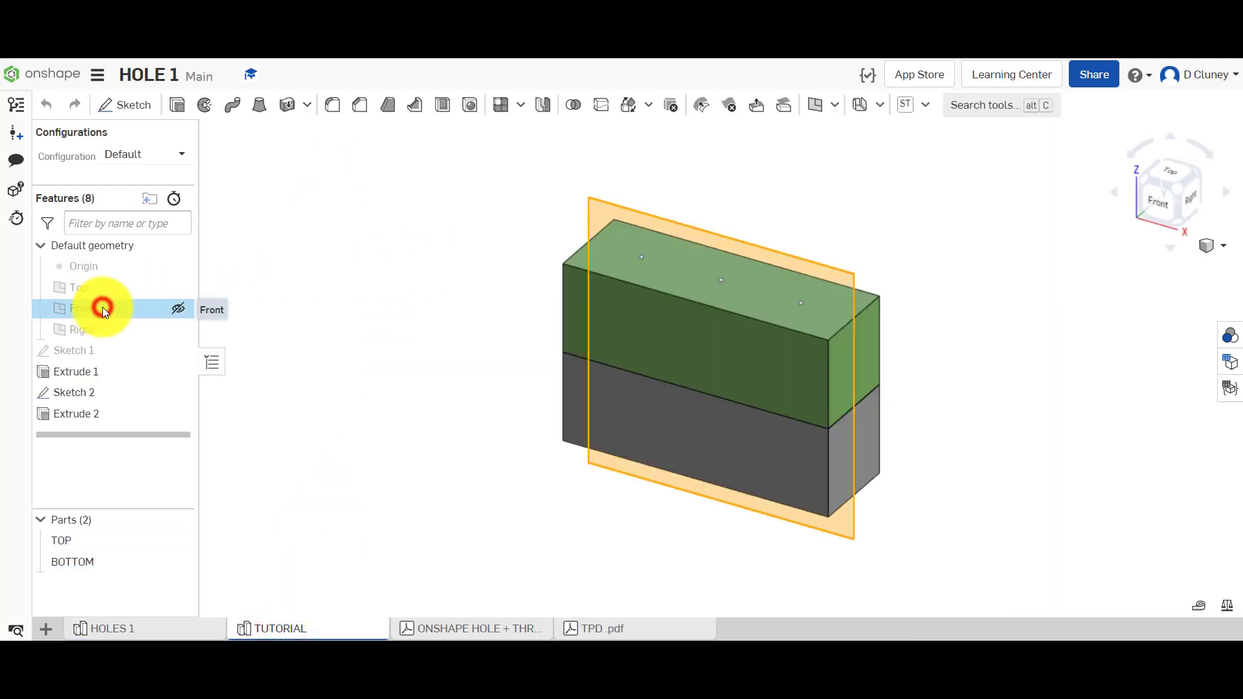
right_click(104, 314)
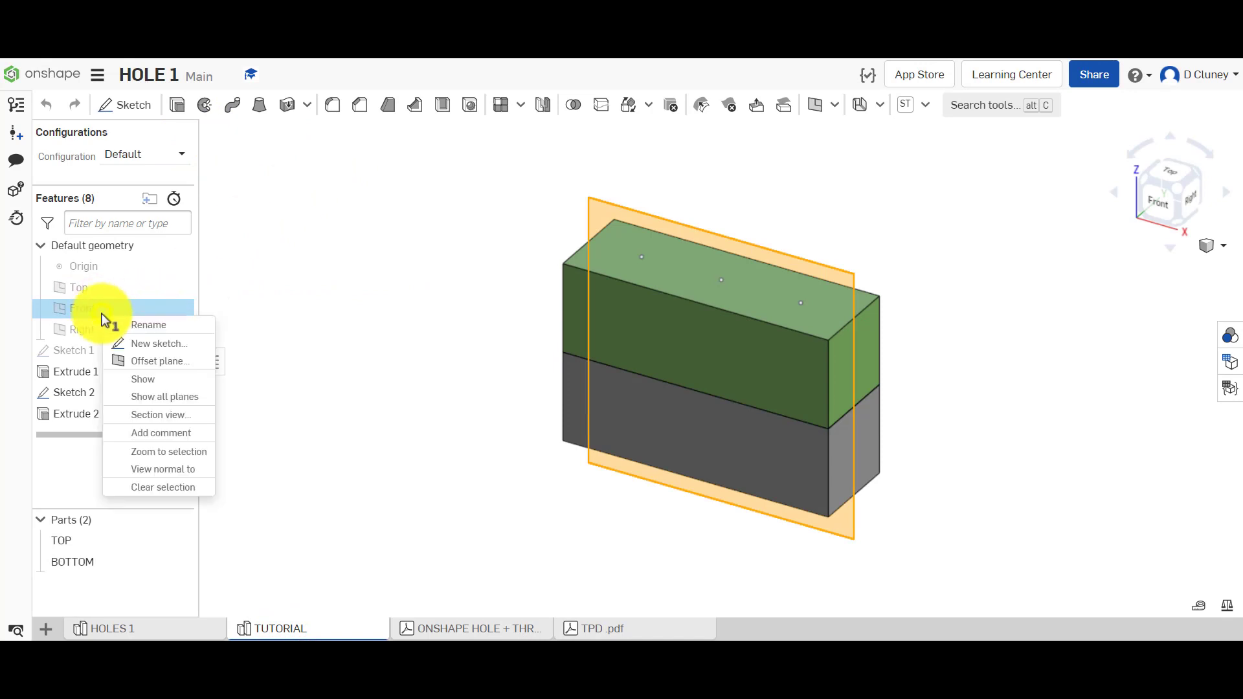
click(183, 422)
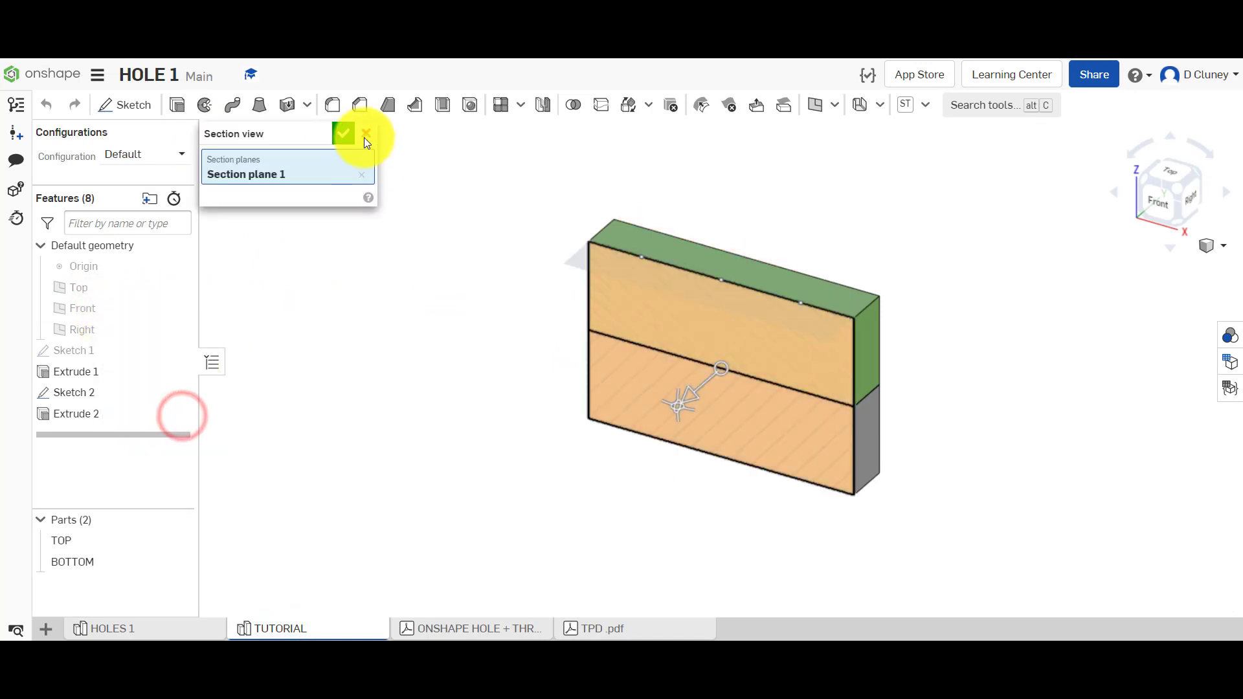
click(344, 131)
click(1156, 203)
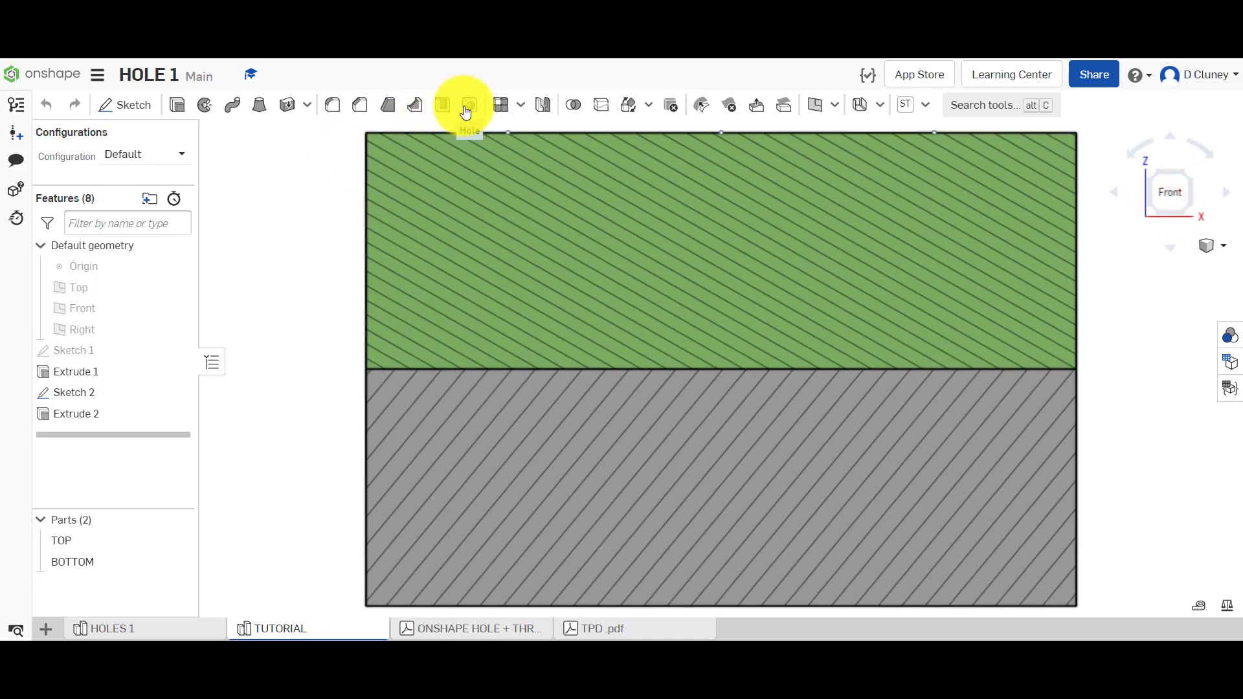
Step: Create a simple blind ISO drilled hole, 10 mm wide and 75 mm deep, at the leftmost Sketch 2 point, named SIMPLE BLIND 10MM
click(466, 113)
click(508, 133)
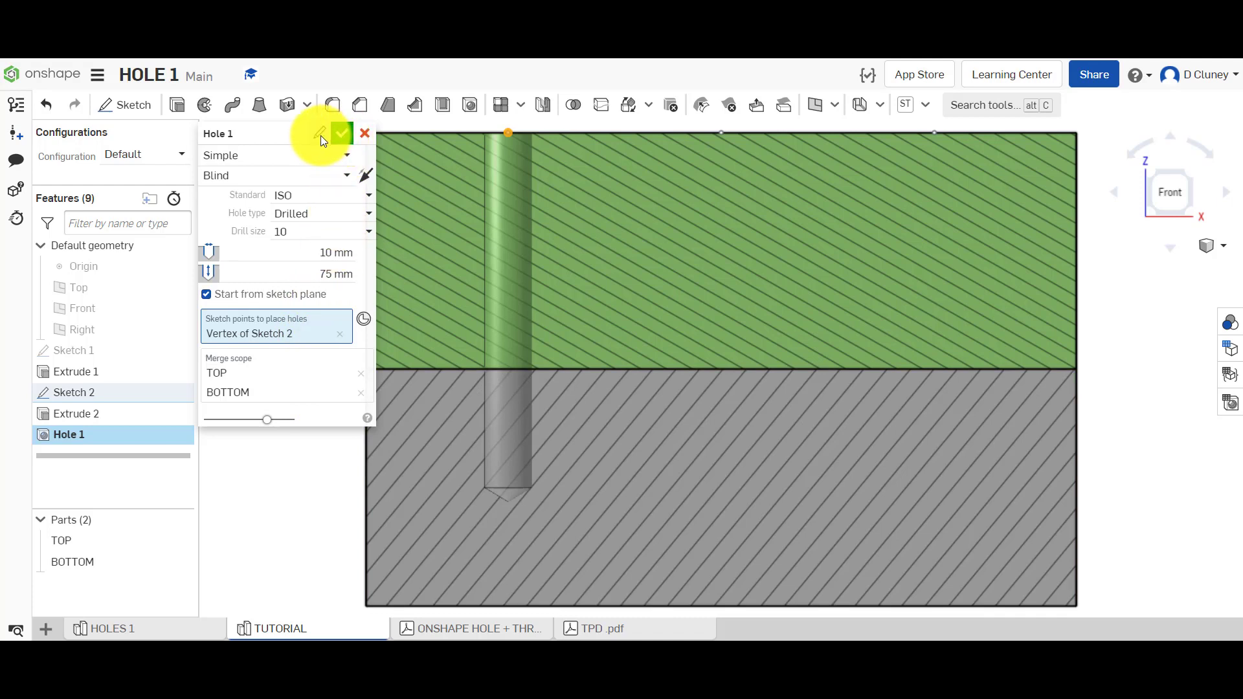
click(320, 134)
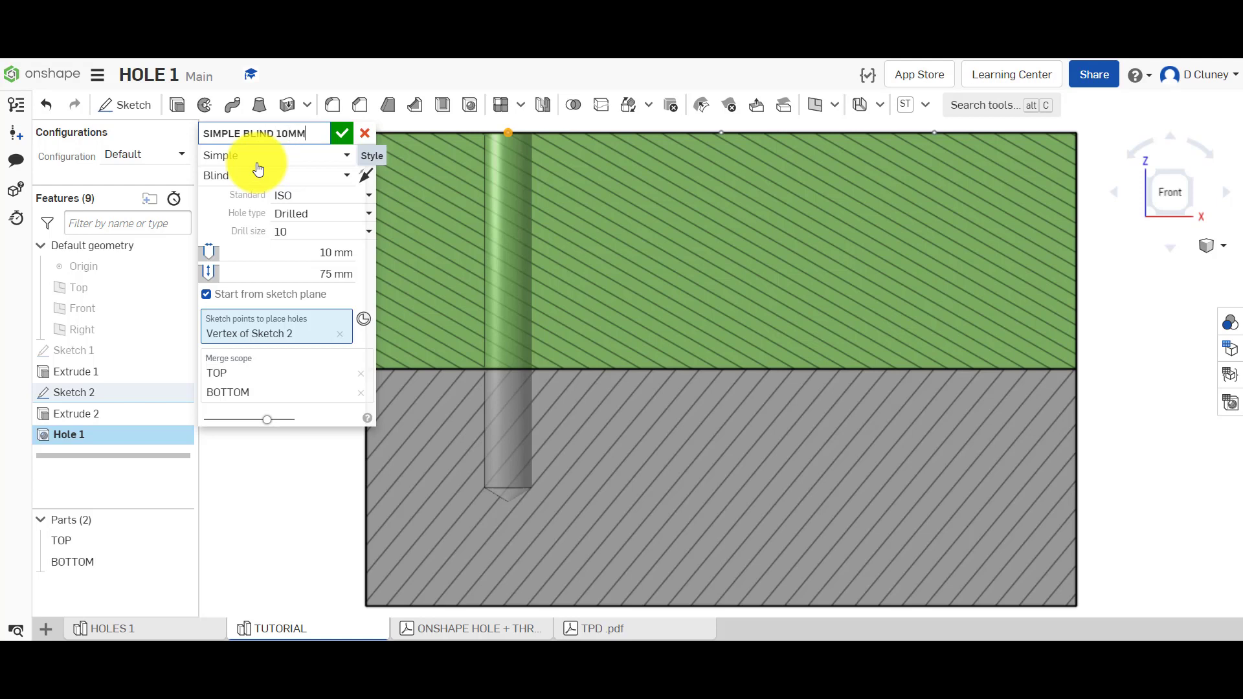
click(342, 134)
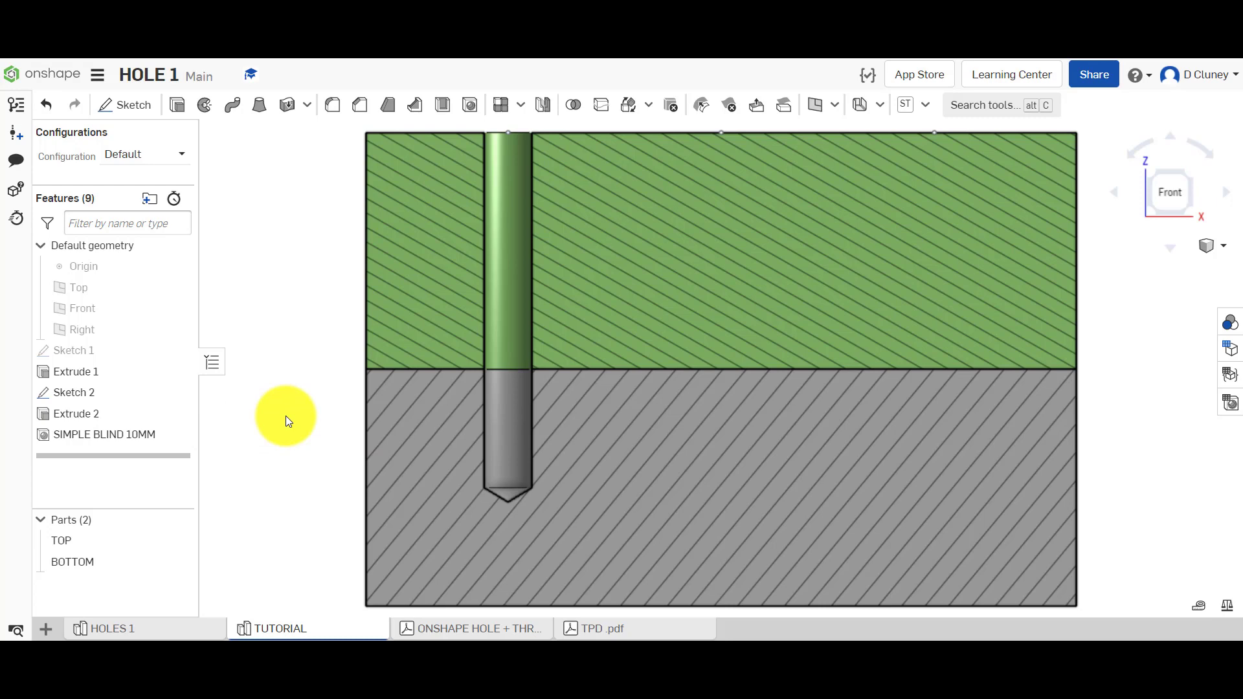
Step: Review the COUNTERBORE THROUGH hole's settings in the HOLES 1 part studio without changing them, and return to TUTORIAL
click(150, 629)
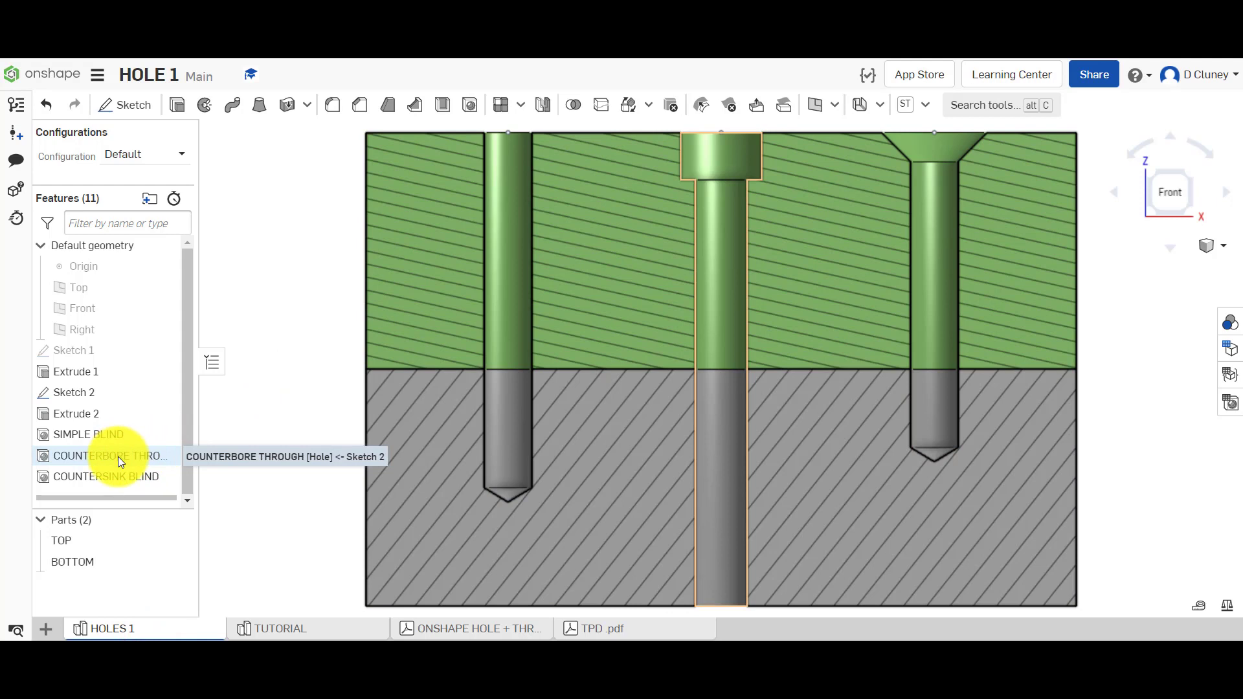
right_click(118, 456)
click(188, 254)
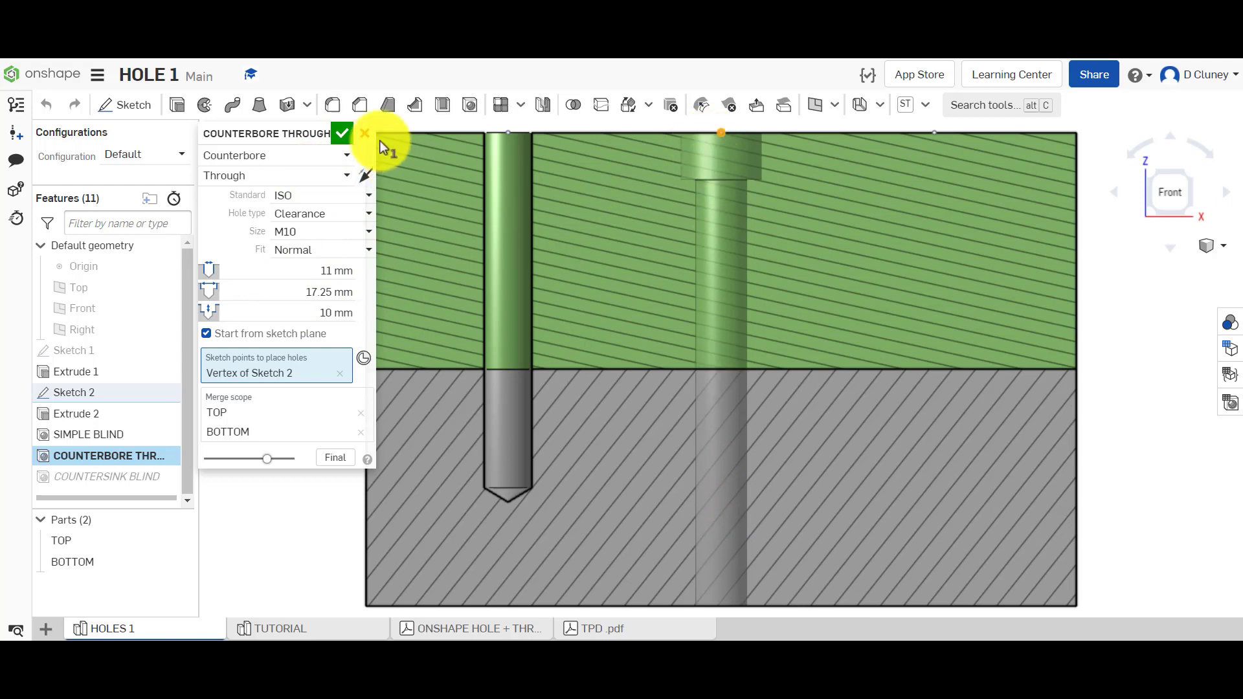
click(364, 131)
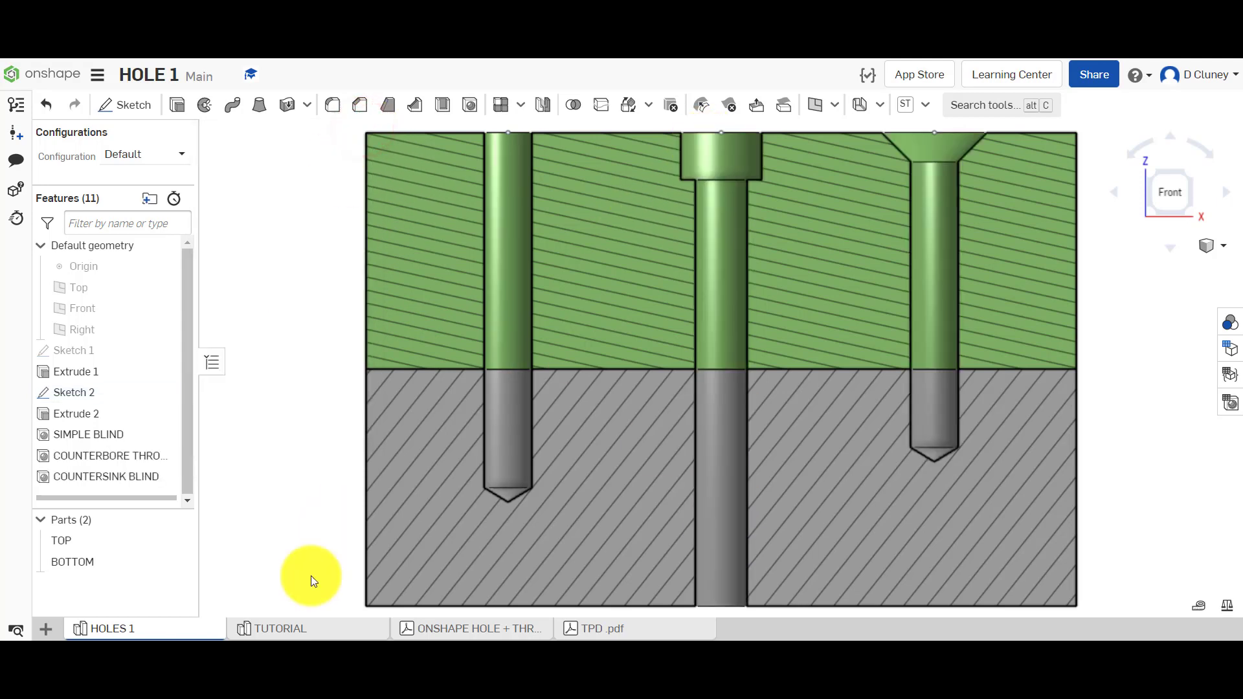
click(301, 636)
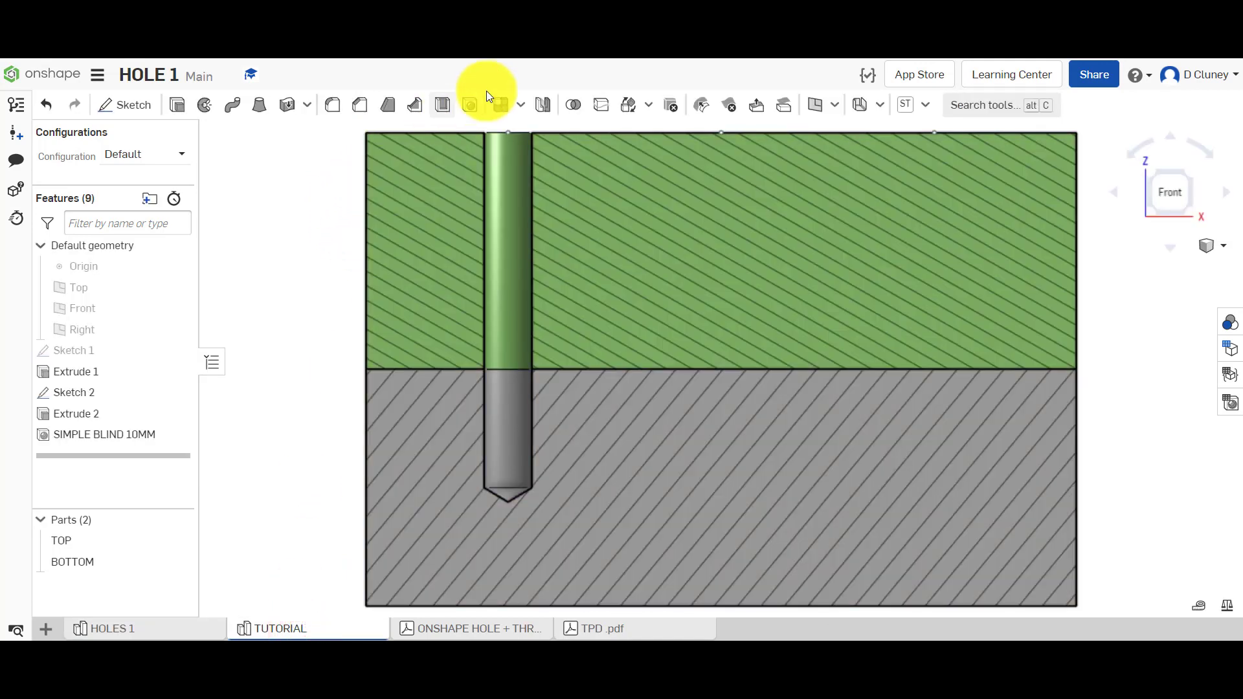
click(473, 107)
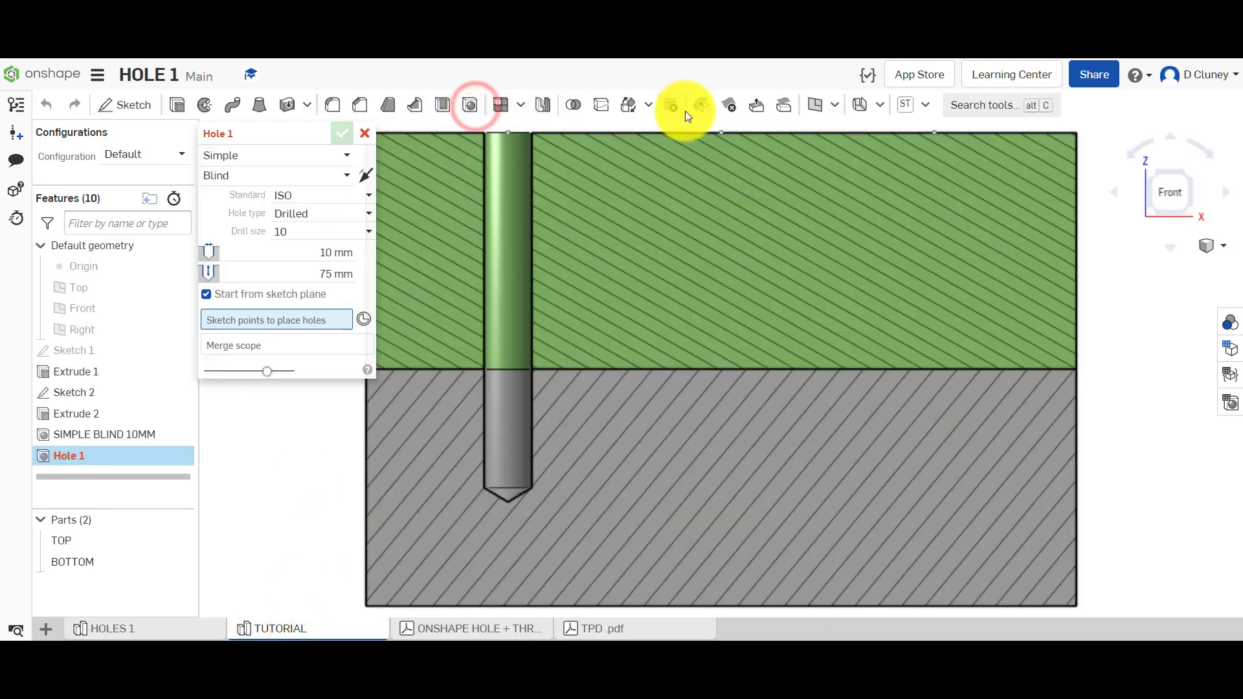
click(727, 135)
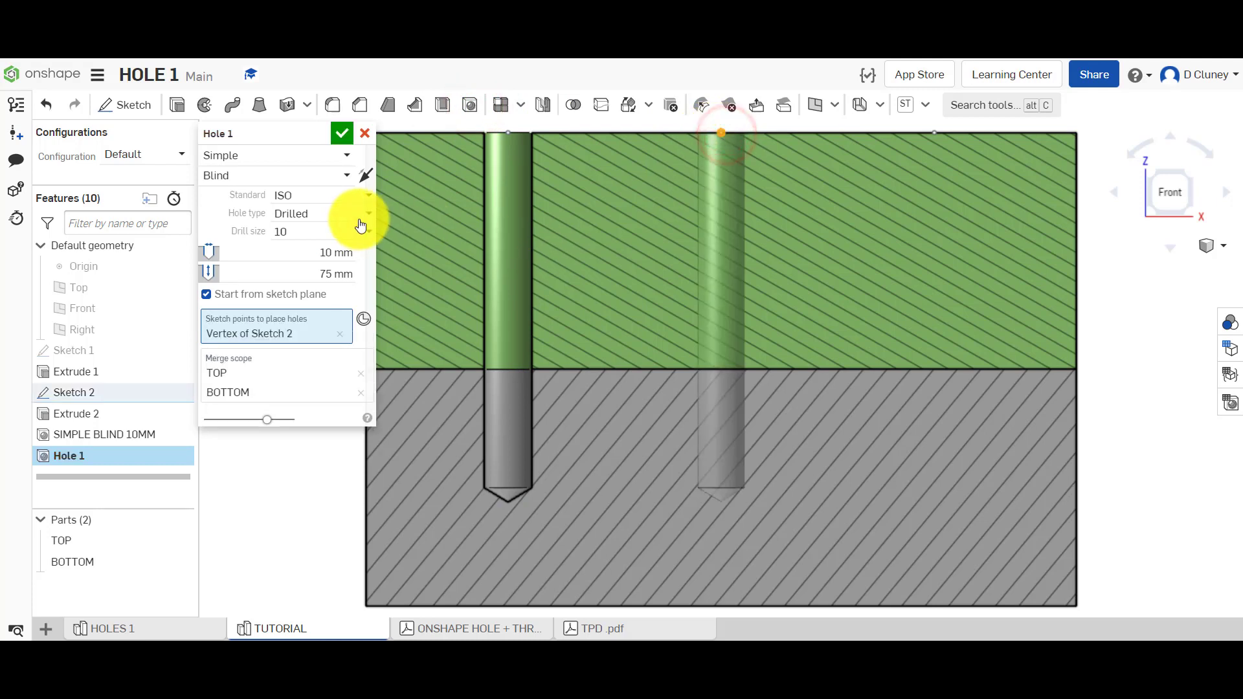
click(322, 158)
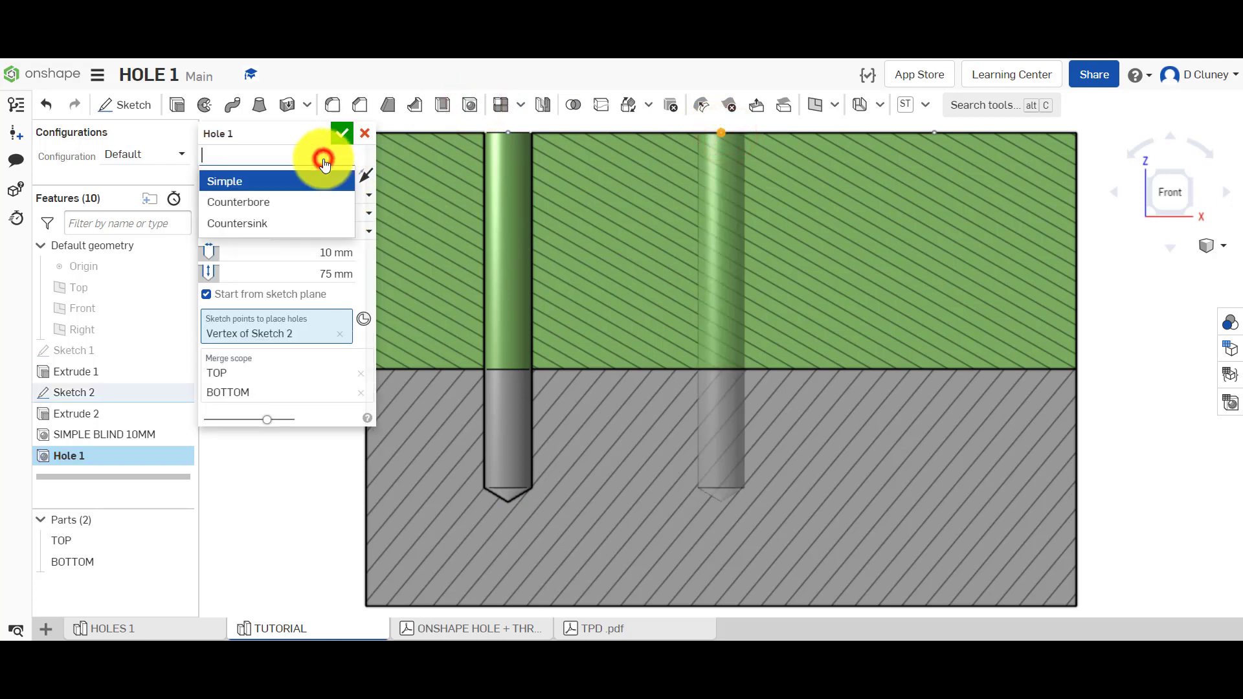
click(292, 204)
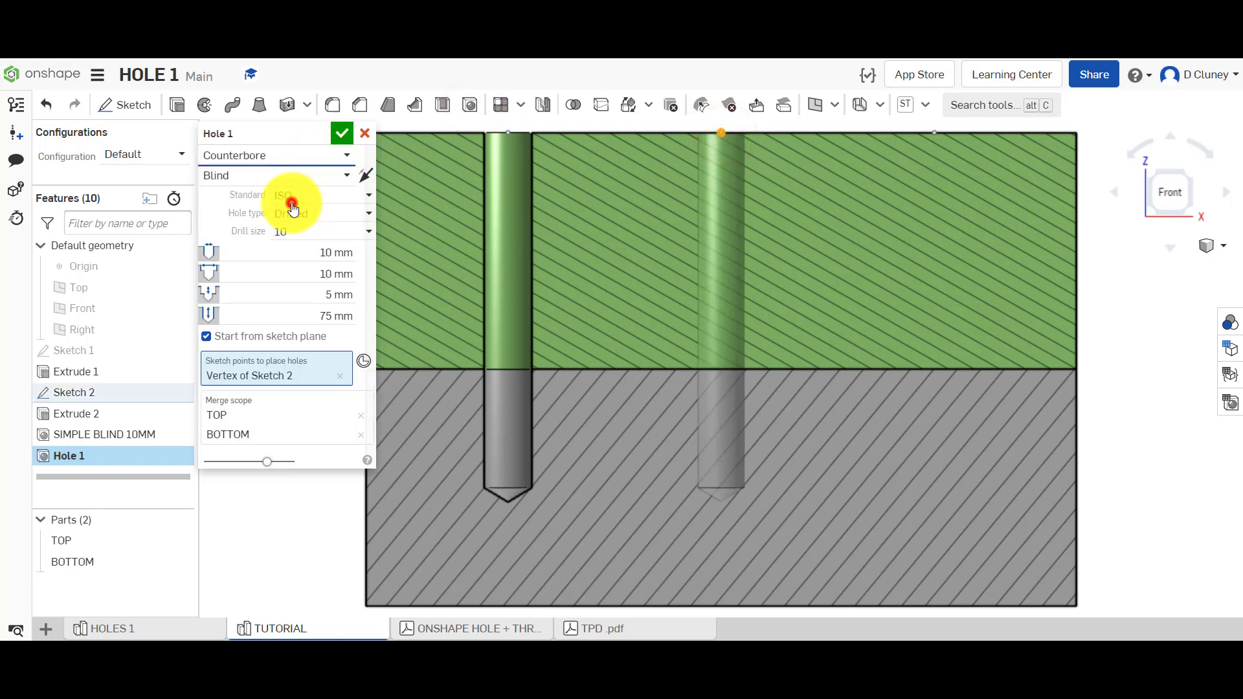
click(317, 176)
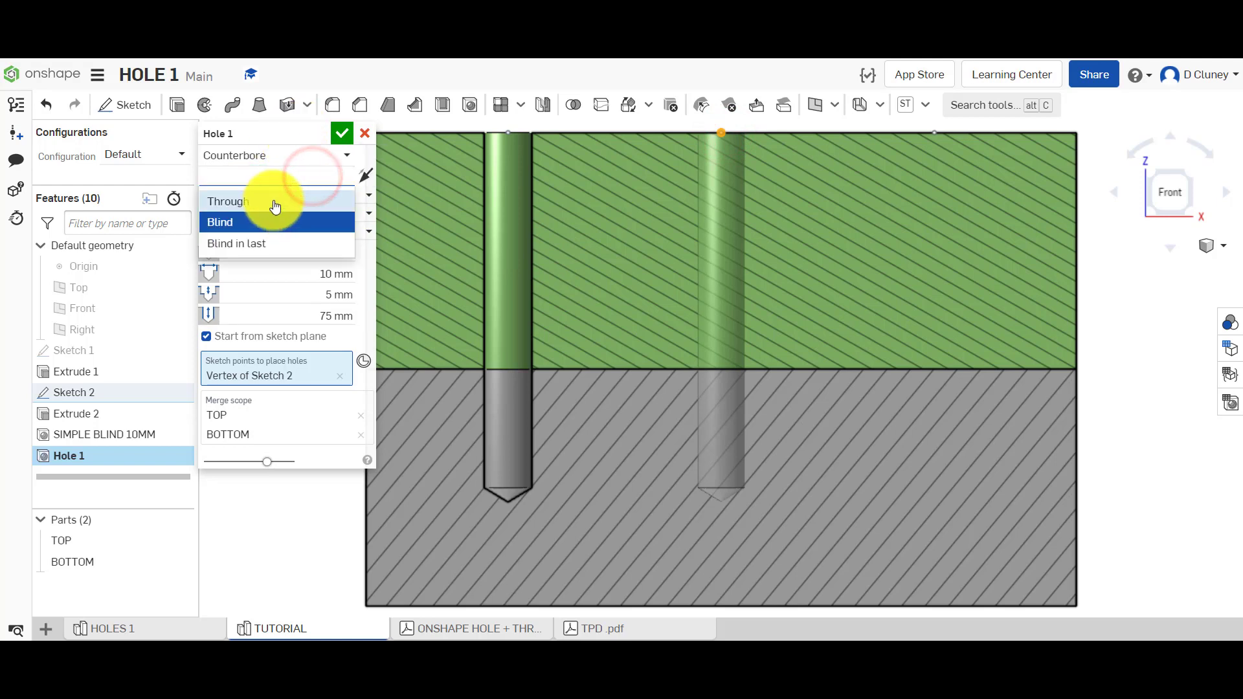
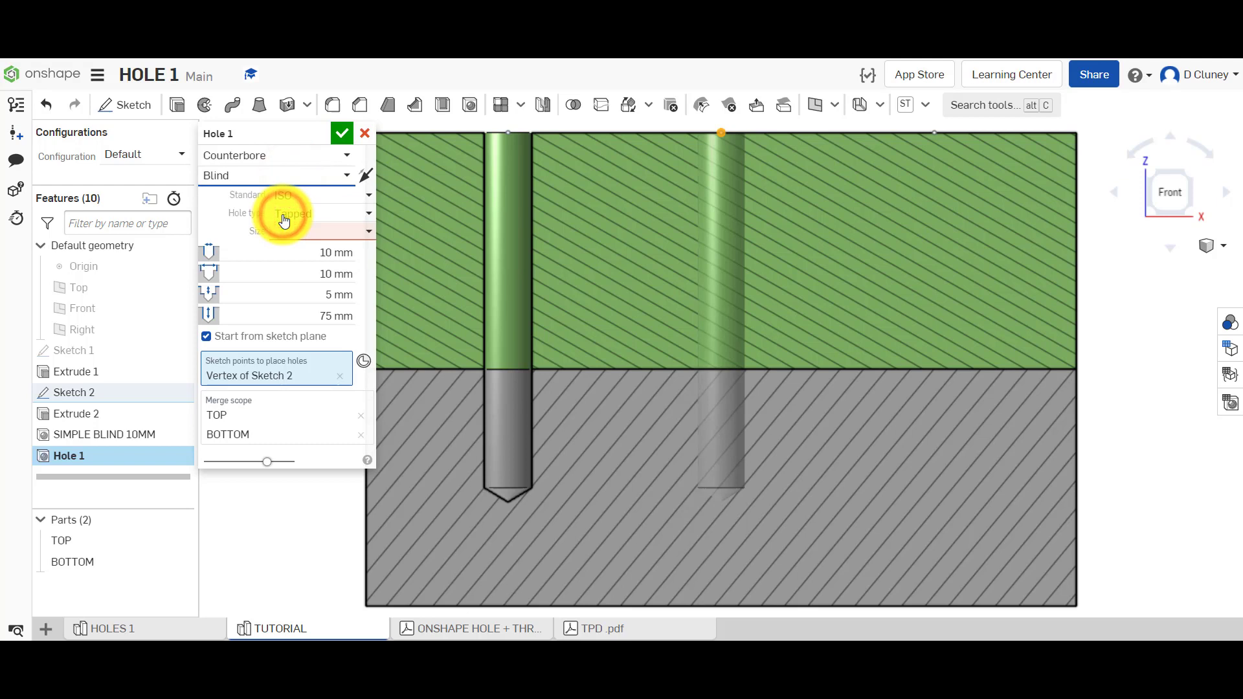
click(366, 134)
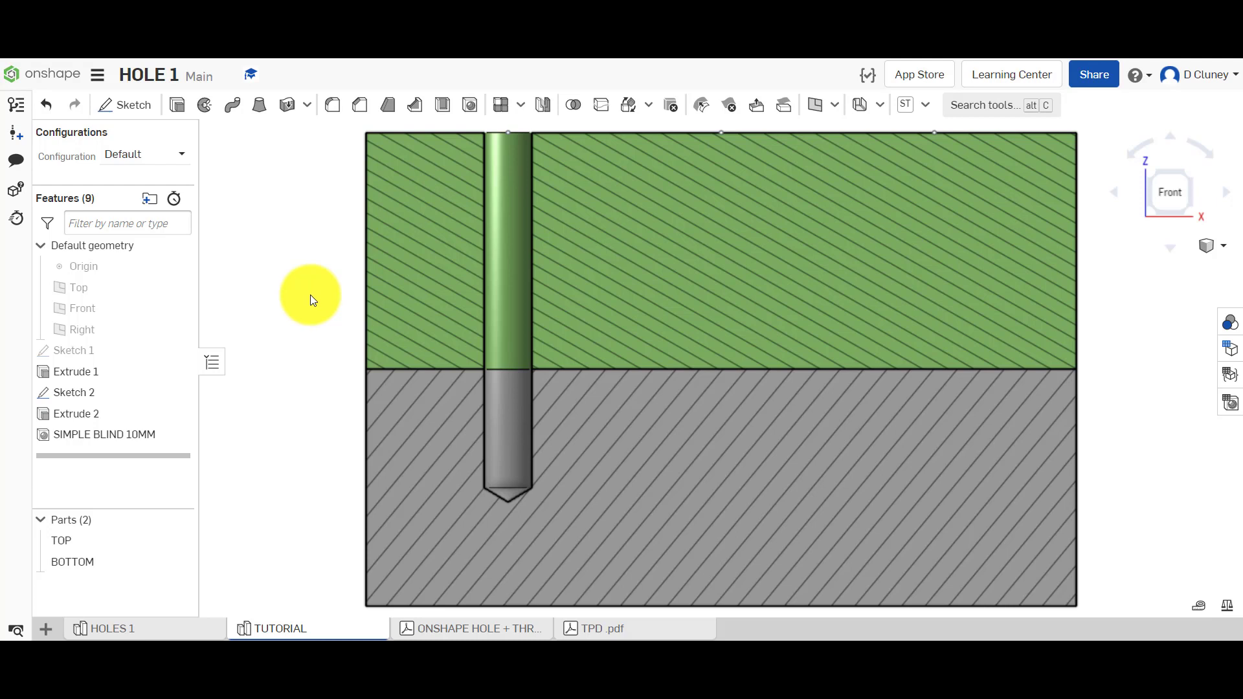
Step: Start a new hole at the middle Sketch 2 point and set its style to Counterbore
click(470, 109)
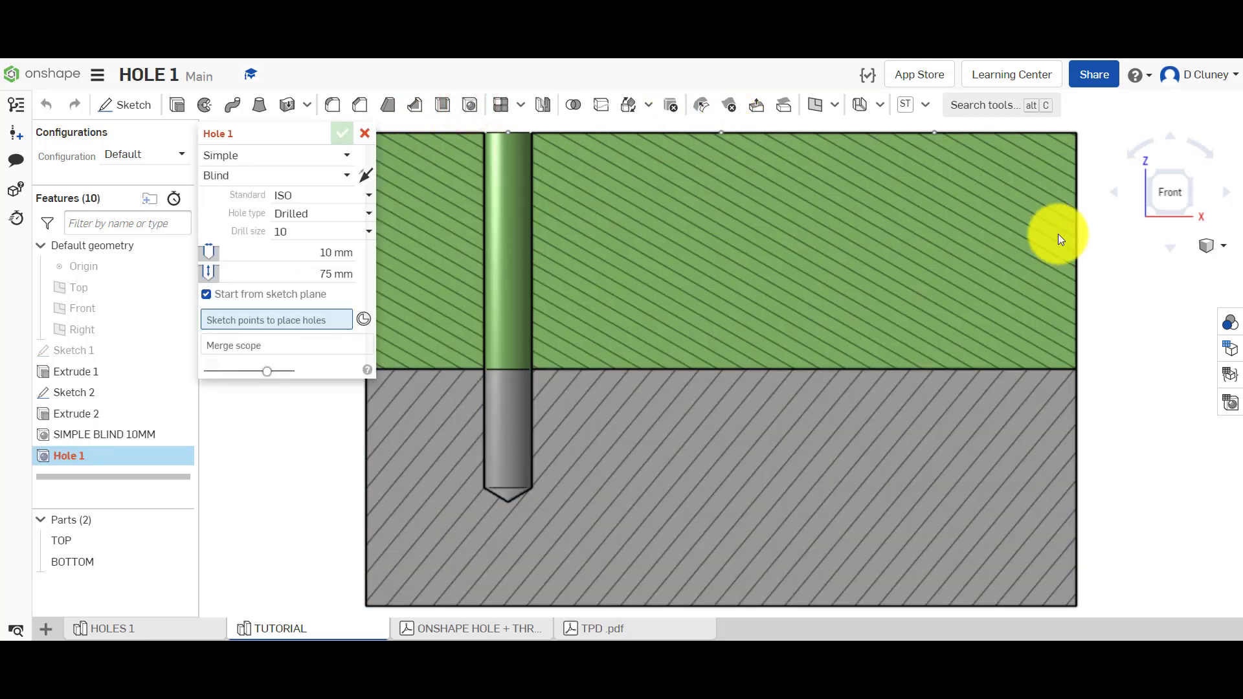
right_drag(1058, 234, 1067, 251)
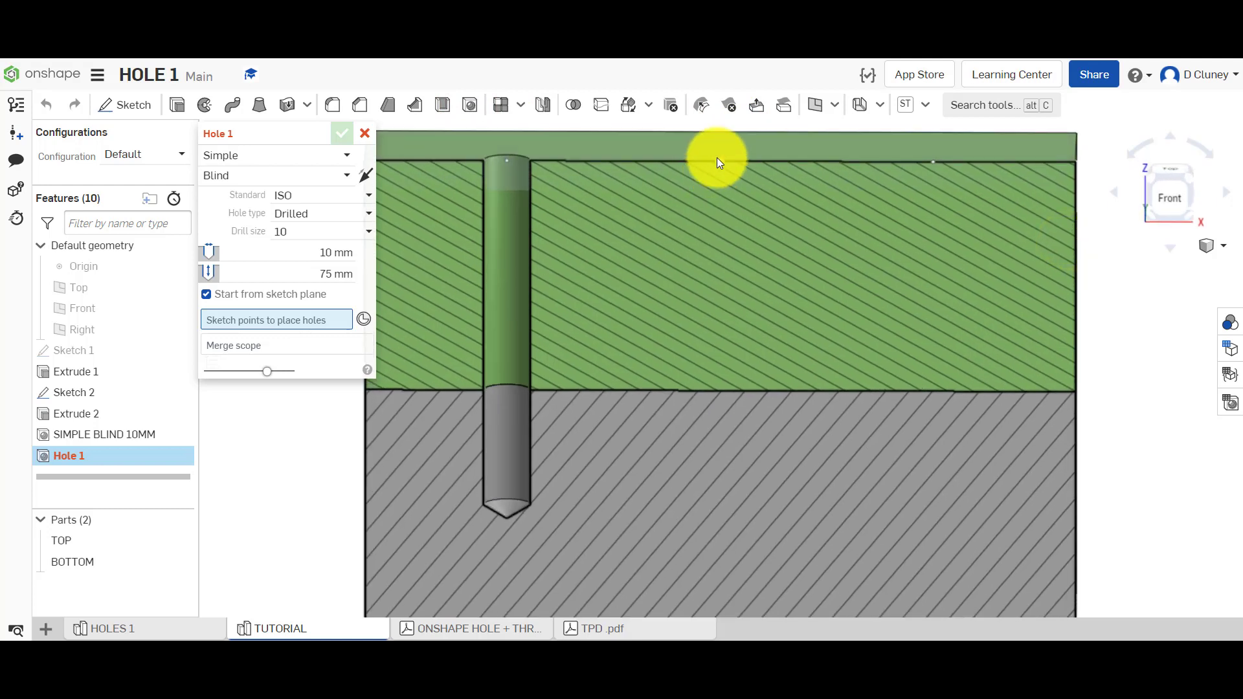
click(718, 160)
click(279, 156)
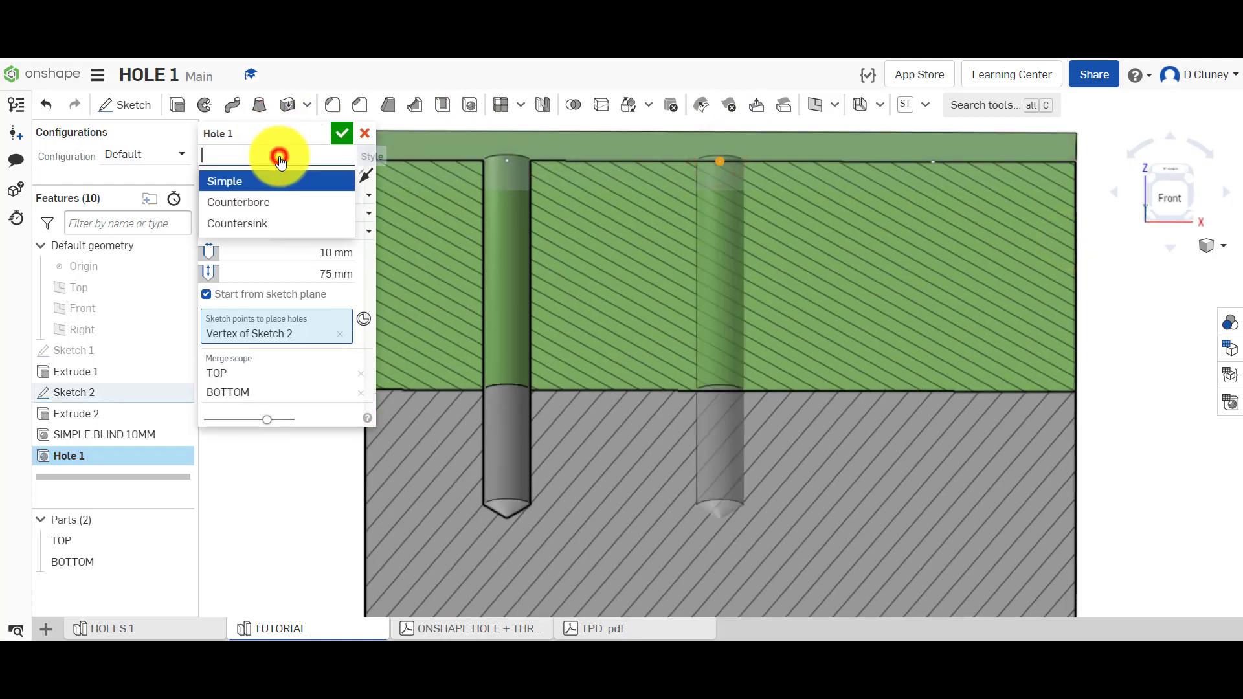
click(277, 202)
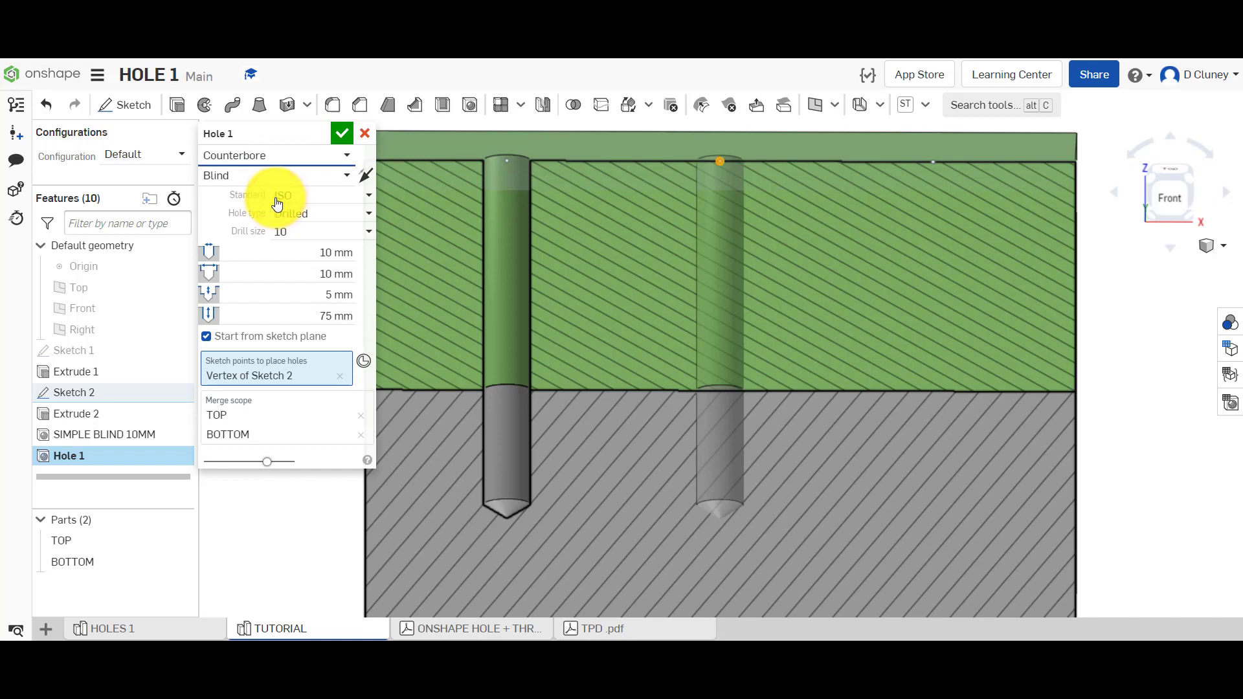
click(1175, 211)
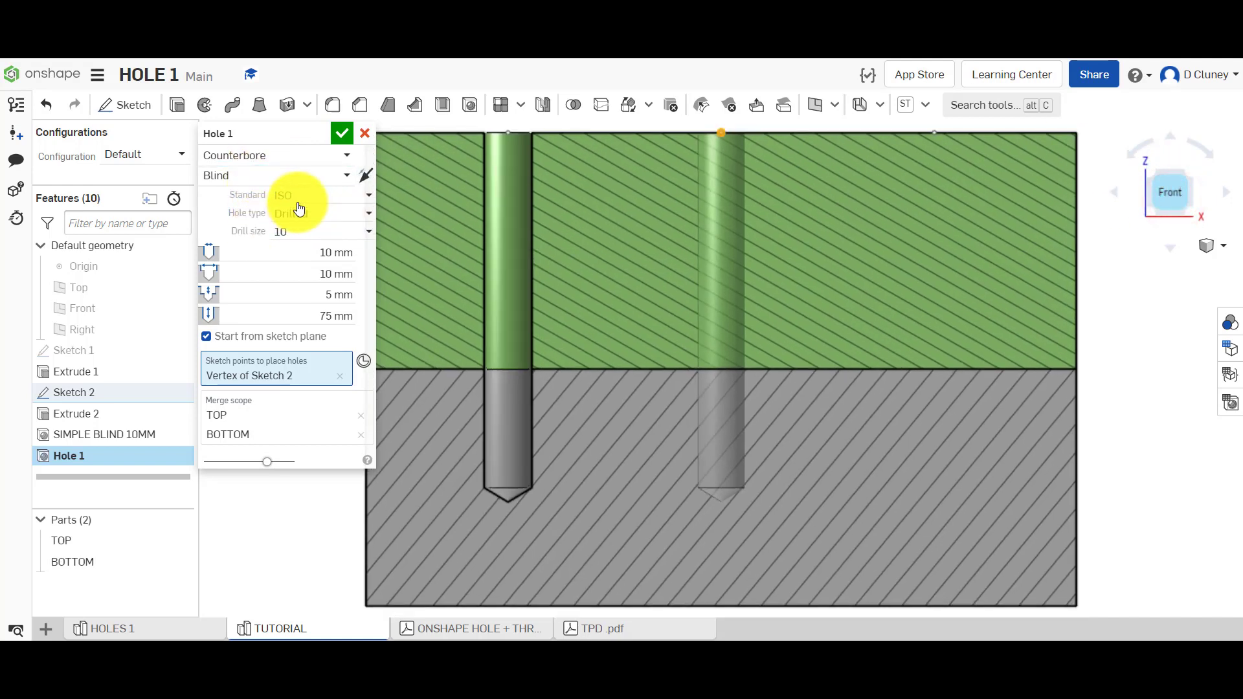
Step: Switch the counterbore hole's standard to ANSI and back to ISO
click(302, 197)
click(316, 238)
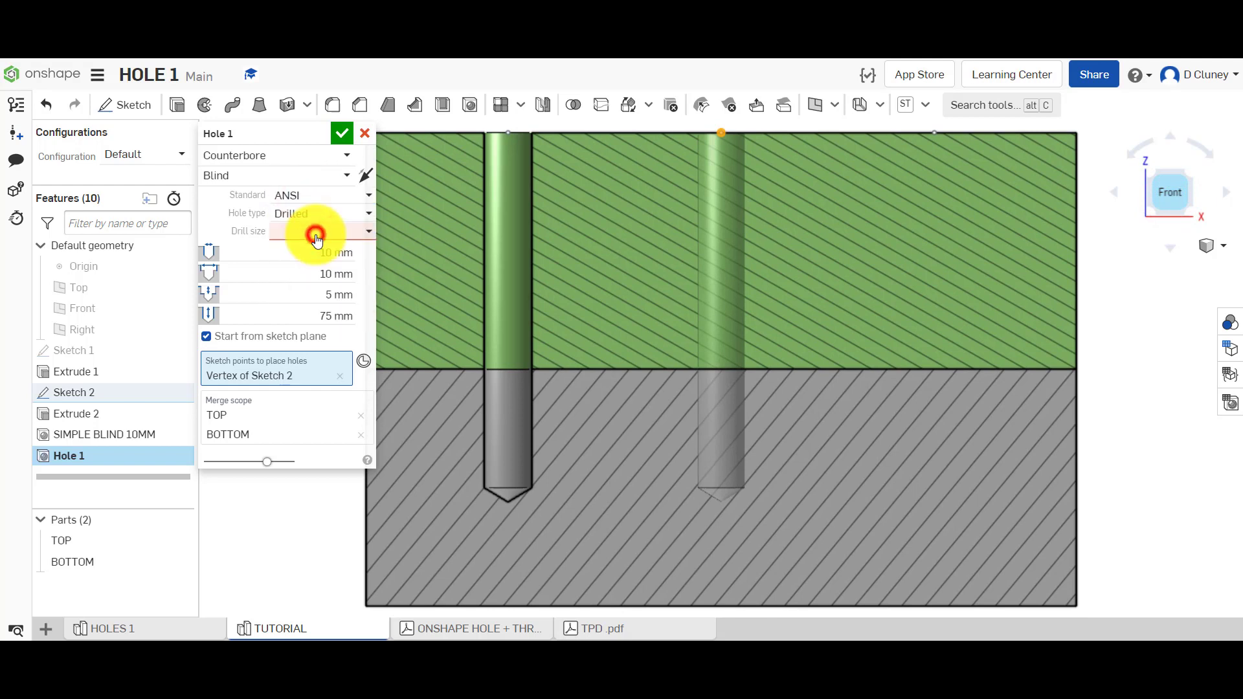
click(314, 196)
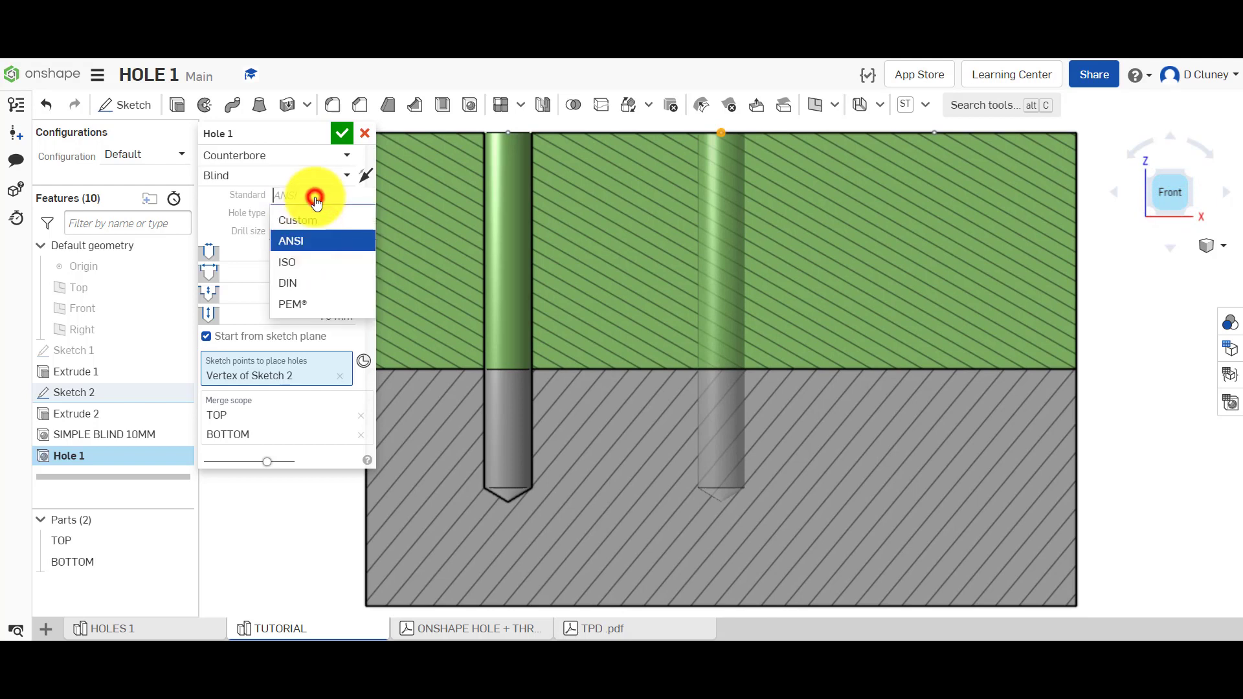
click(308, 261)
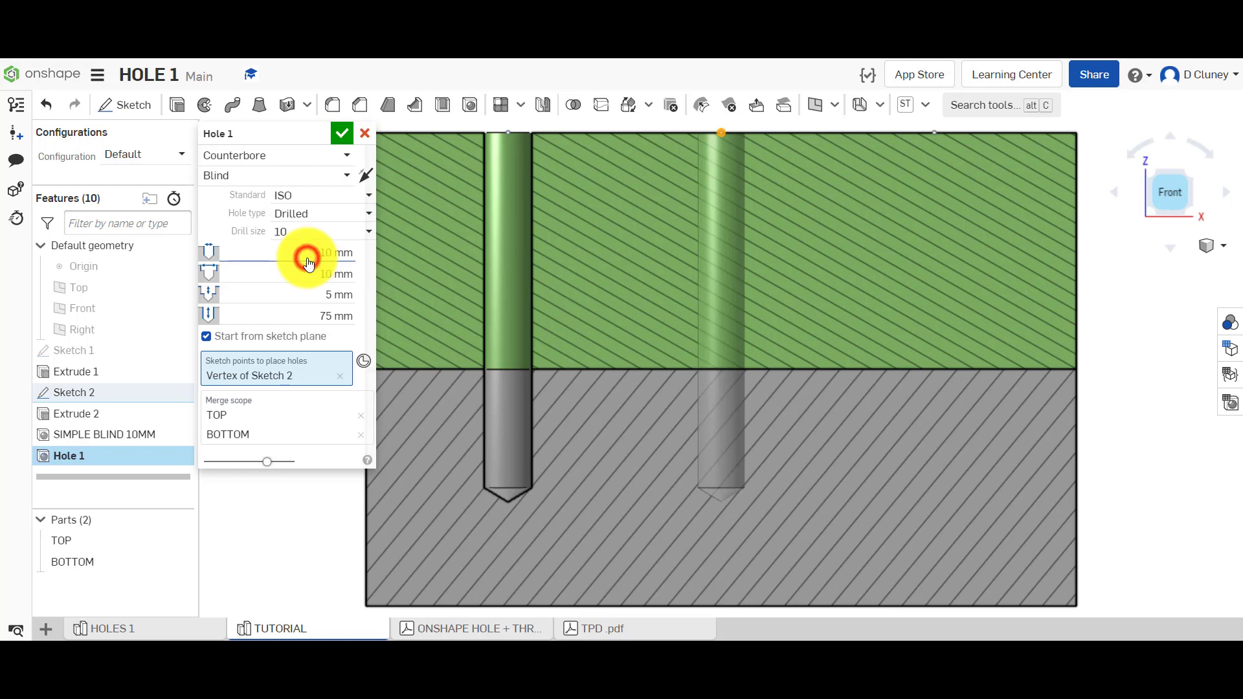
Step: Set the middle counterbore hole's termination to Through with the Drilled hole type
click(297, 176)
click(283, 200)
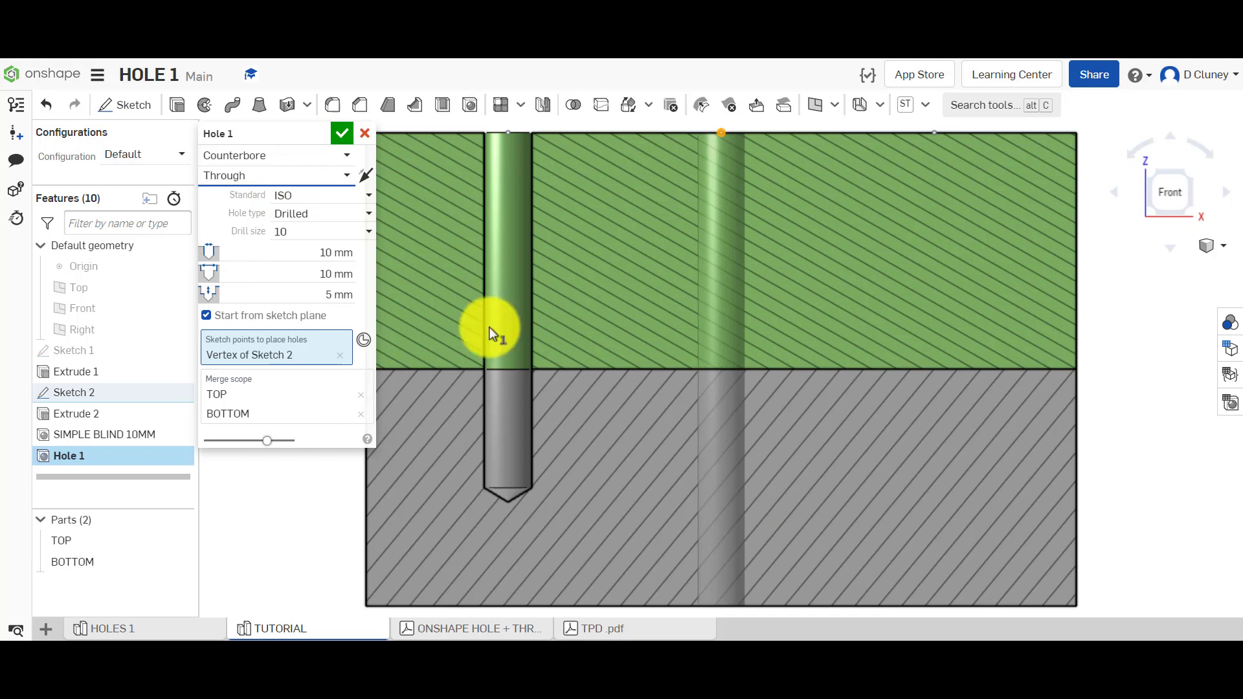
click(311, 219)
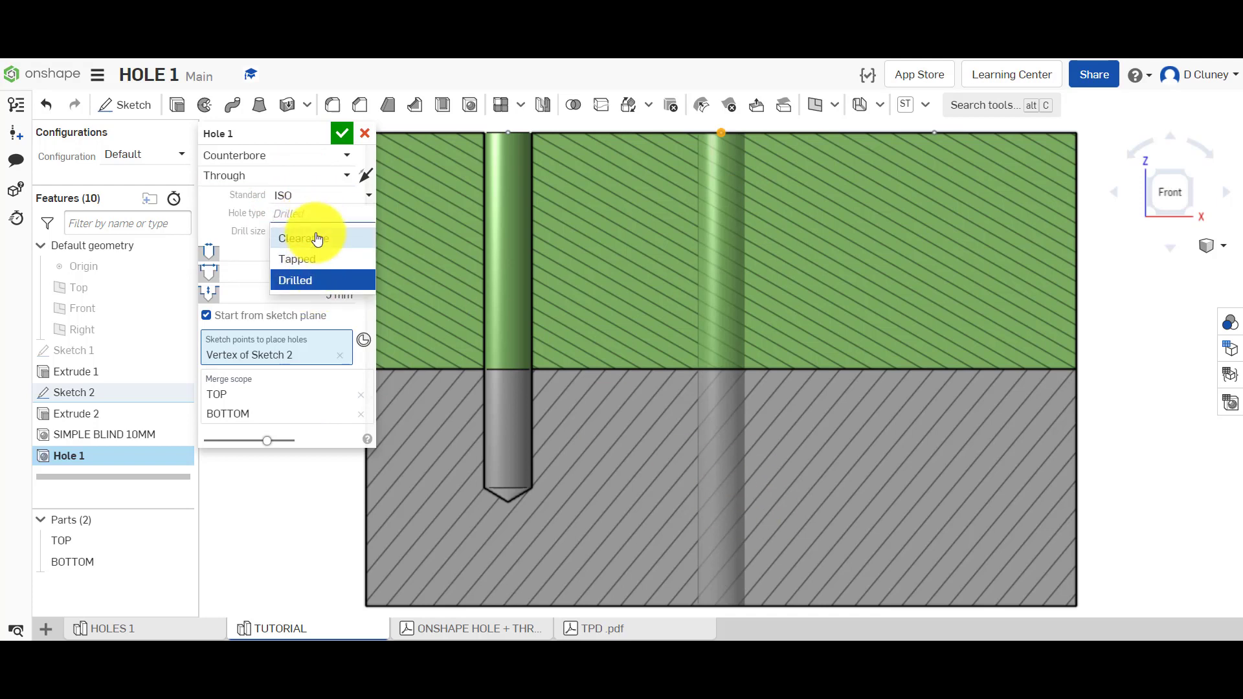
click(309, 281)
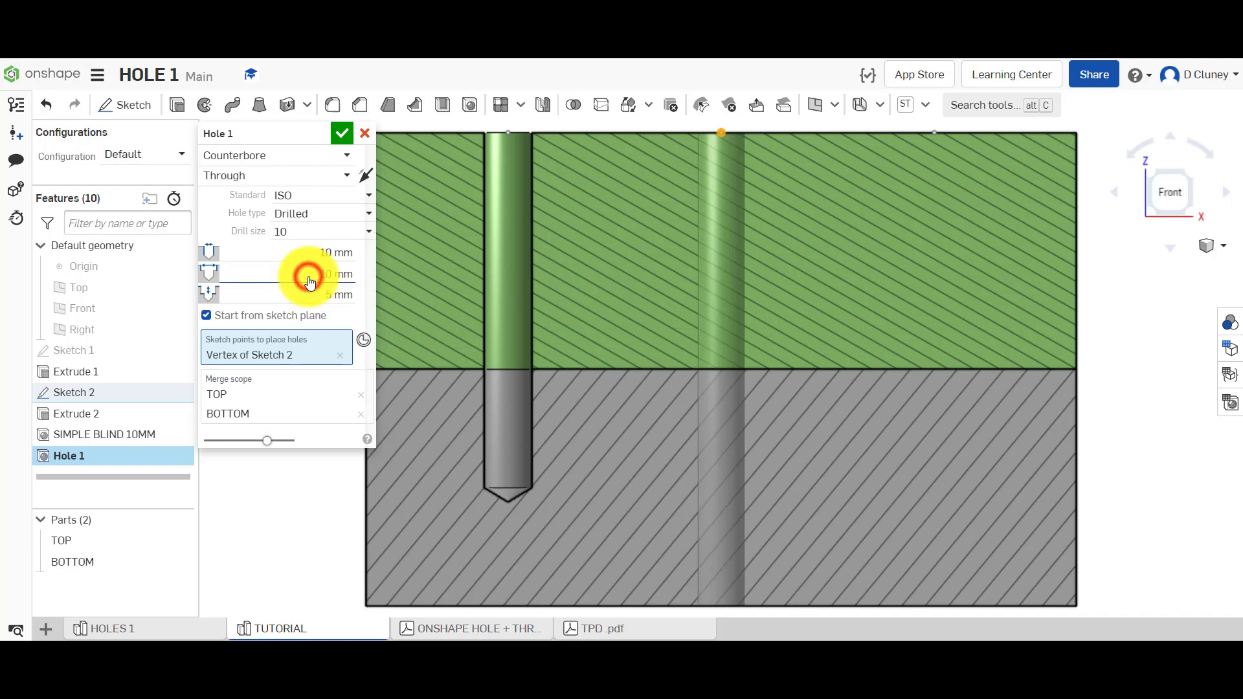
Step: Try drill size 9.7 for the counterbore hole, settling on drill size 12
click(305, 233)
click(315, 333)
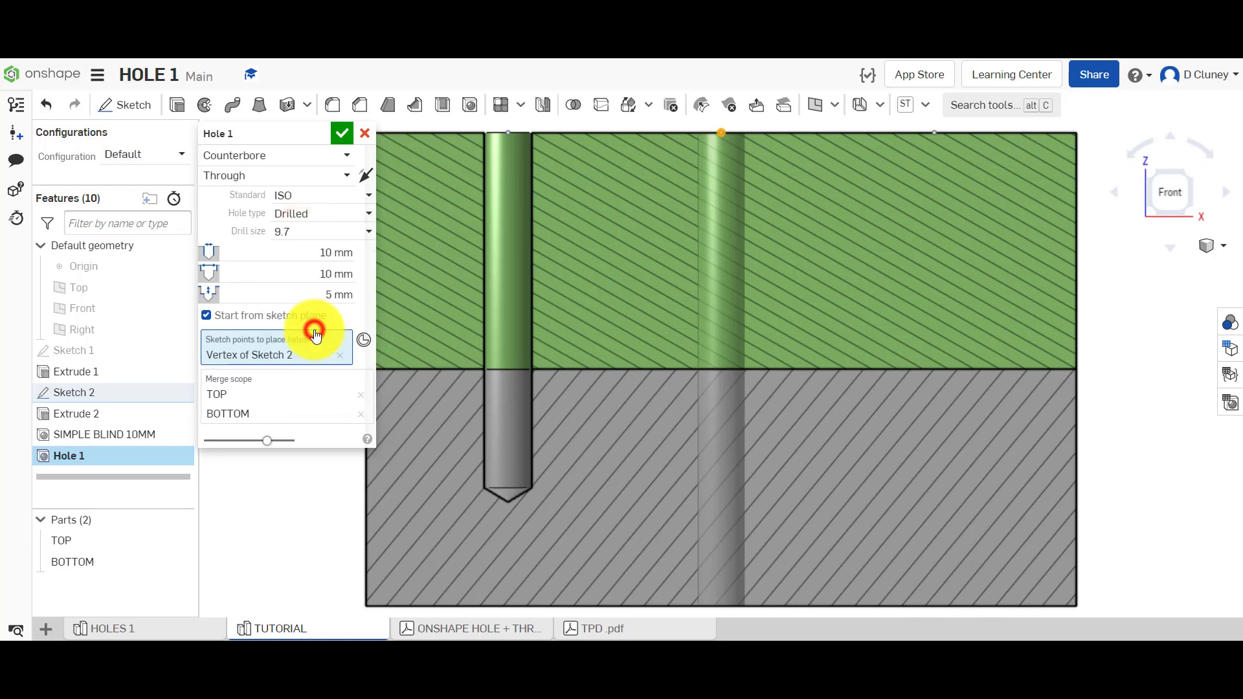
click(309, 232)
scroll(317, 311, down, 5)
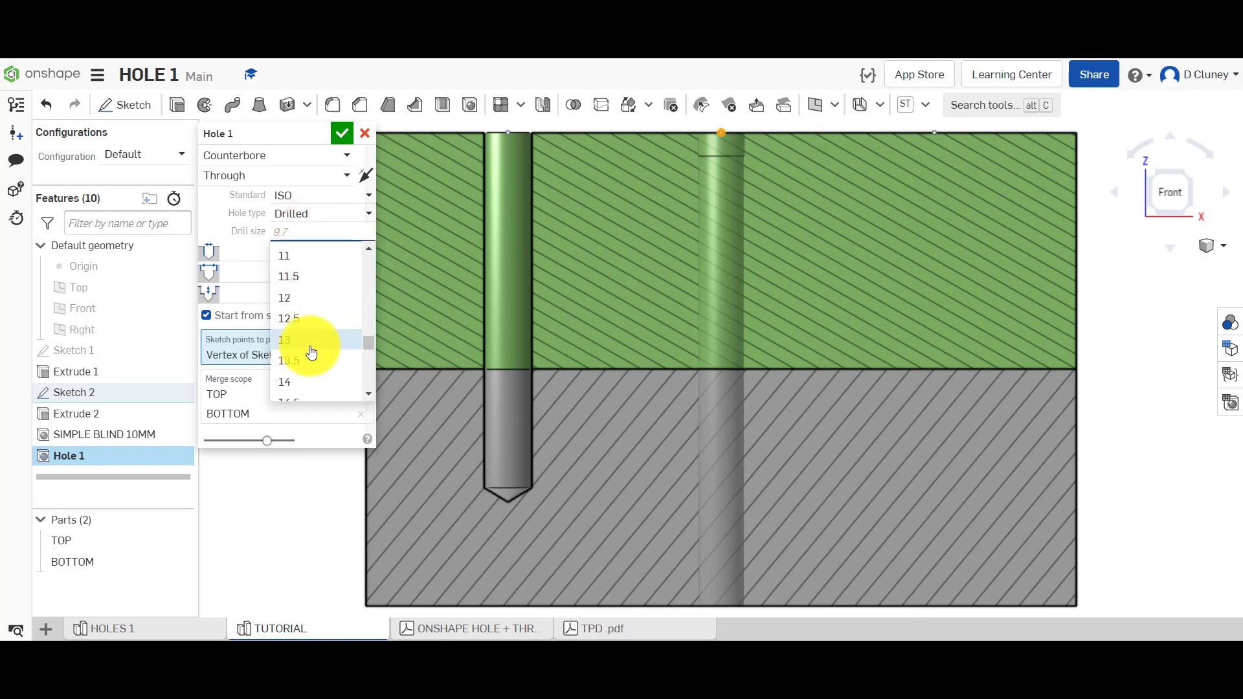
click(308, 298)
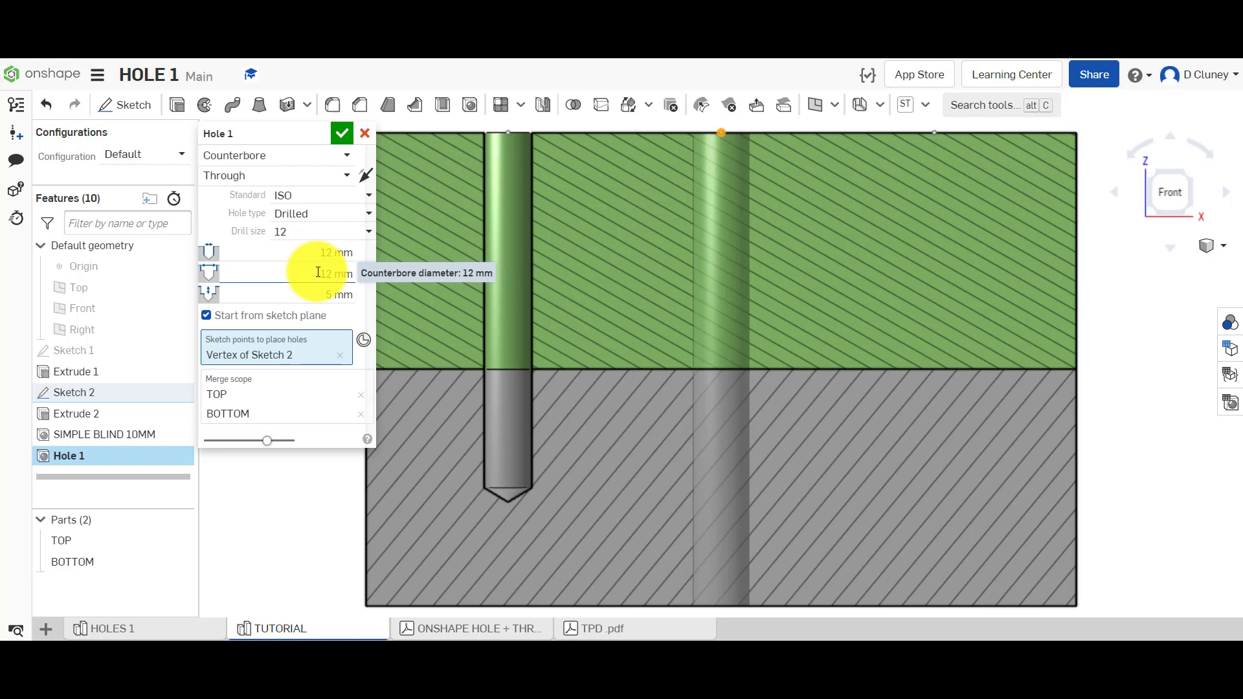
Step: Set the counterbore diameter to 14 mm and the counterbore depth to 10 mm
click(318, 272)
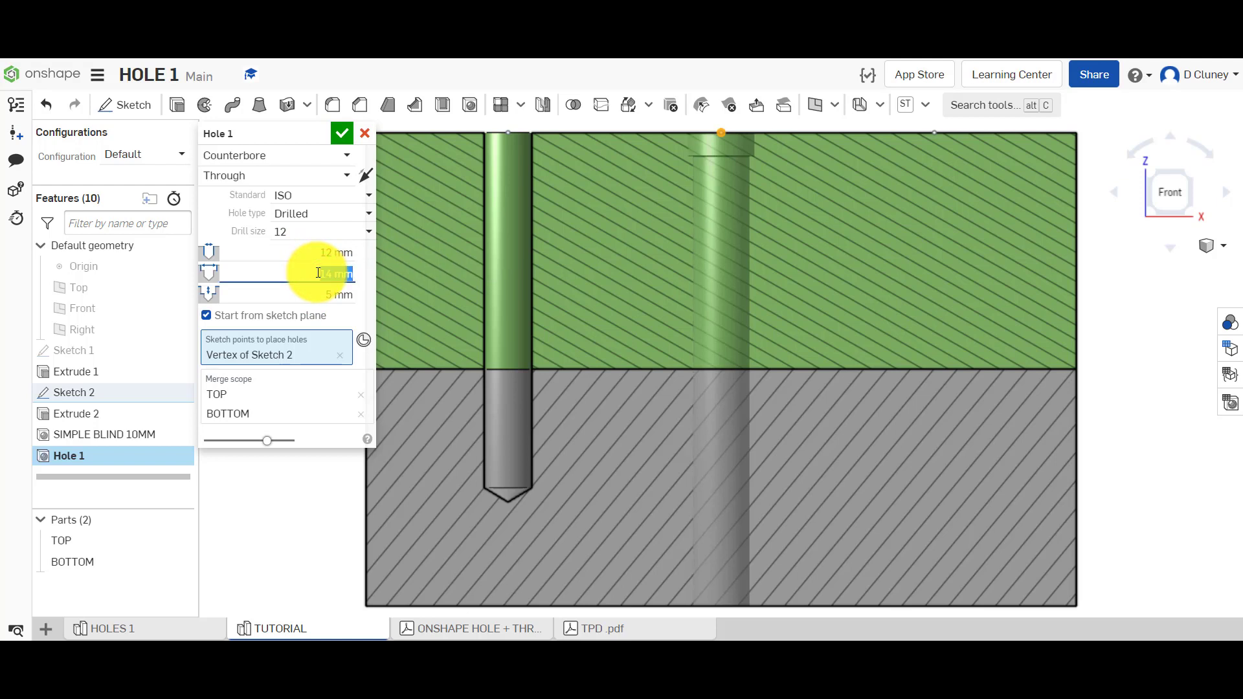
click(309, 533)
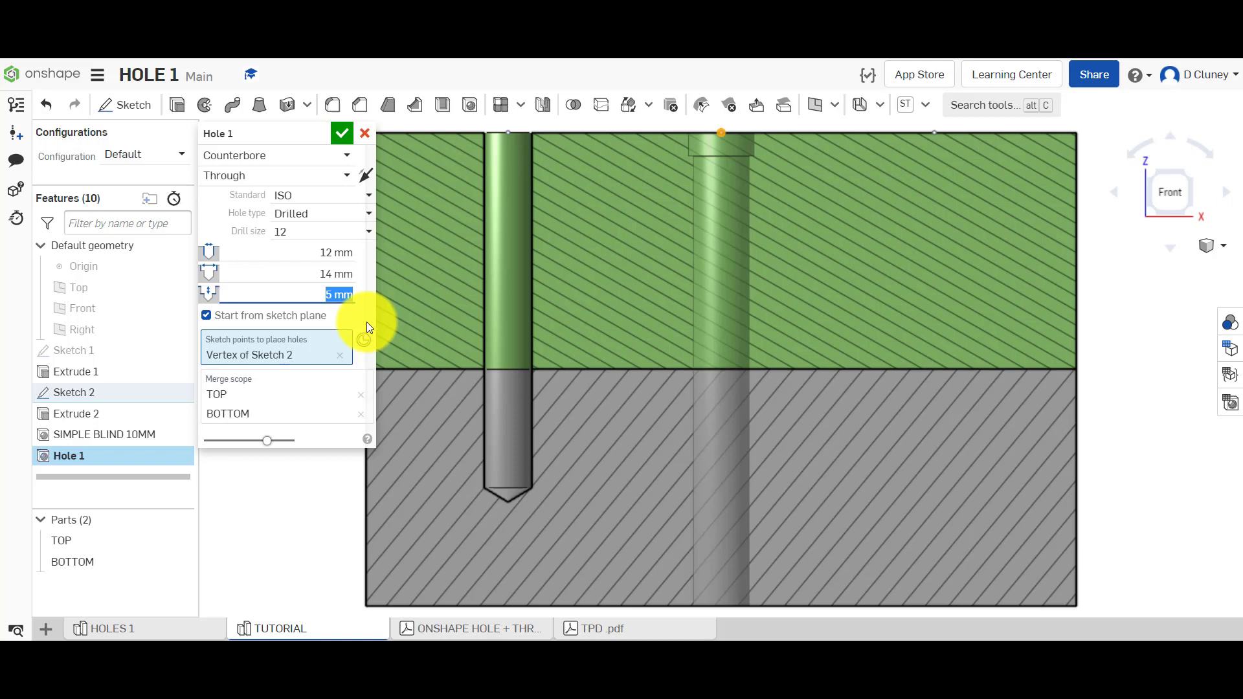
key(Return)
Step: Widen the counterbore diameter to 18 mm and accept the hole
click(344, 274)
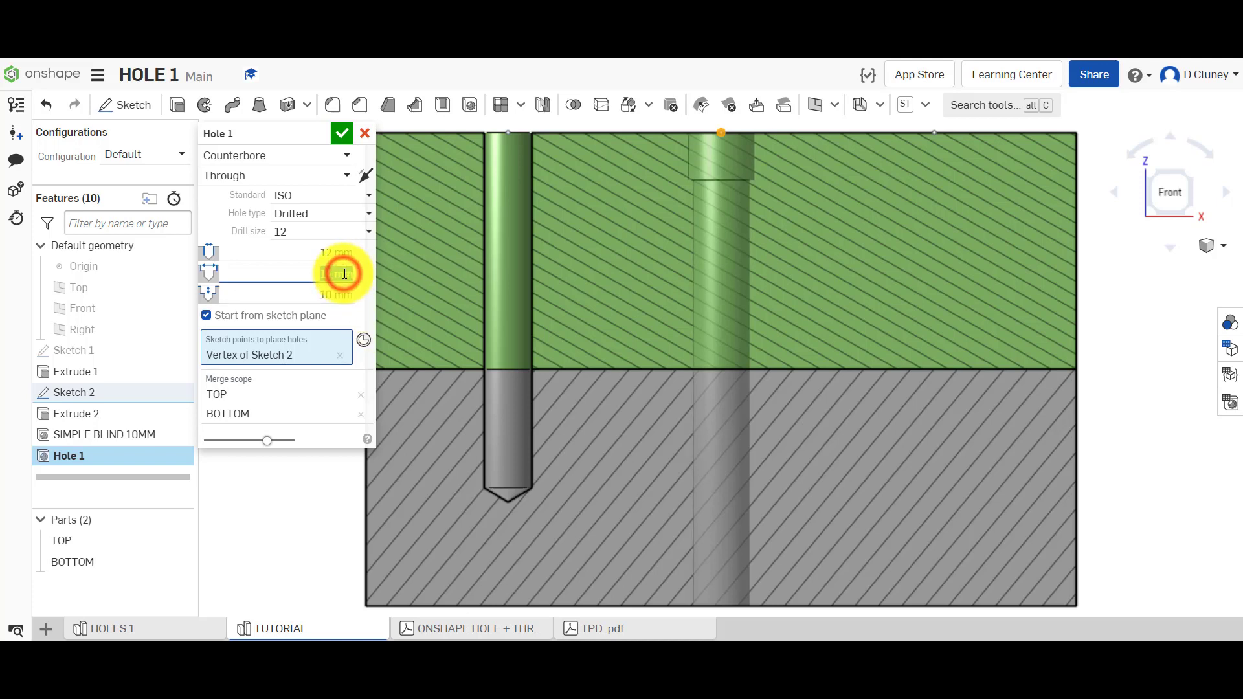
text(1)
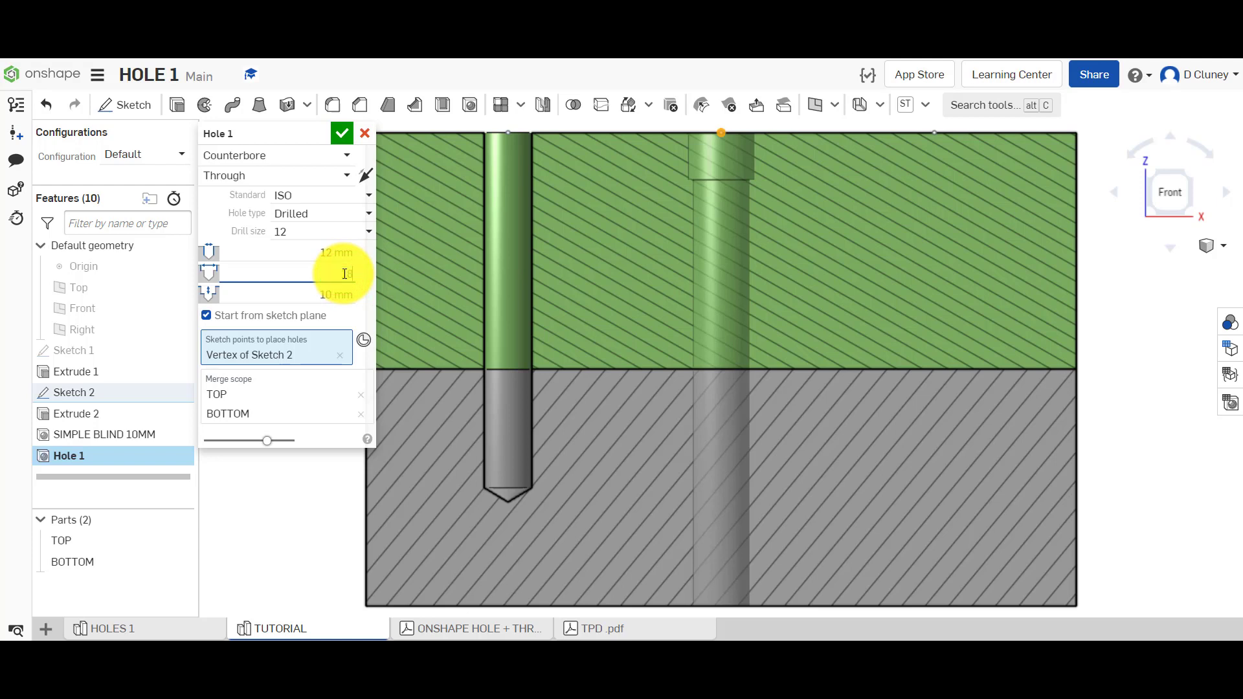
text(8)
key(Return)
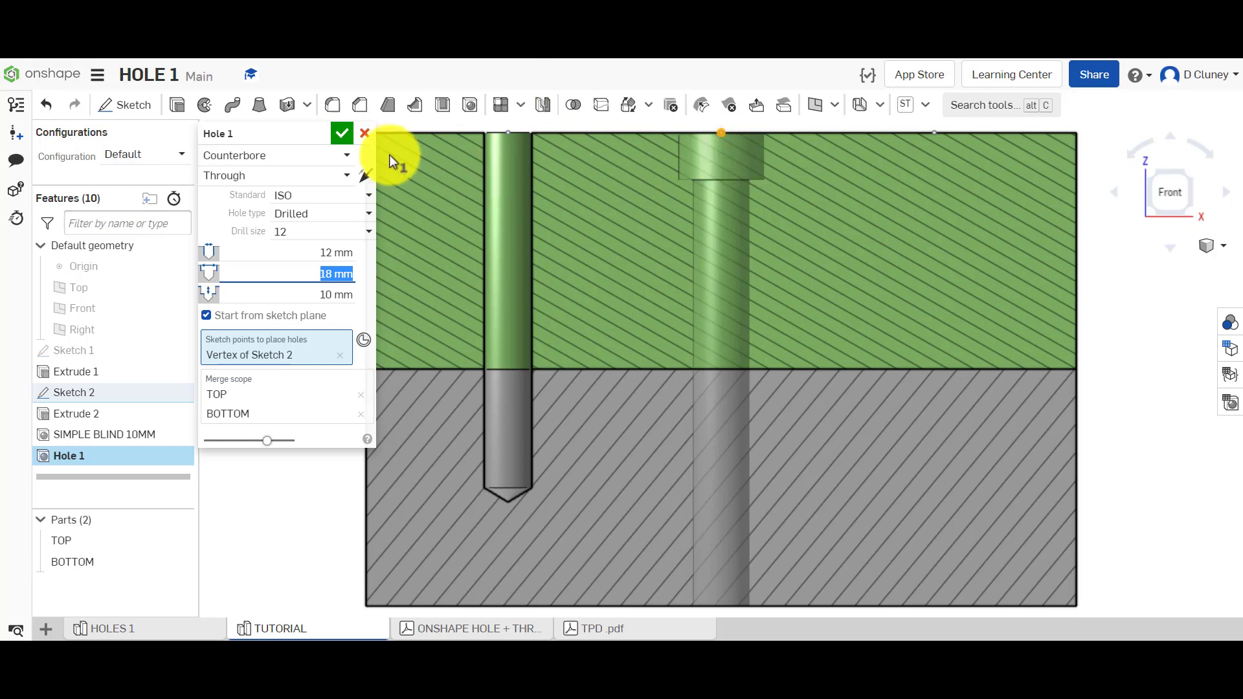
click(342, 133)
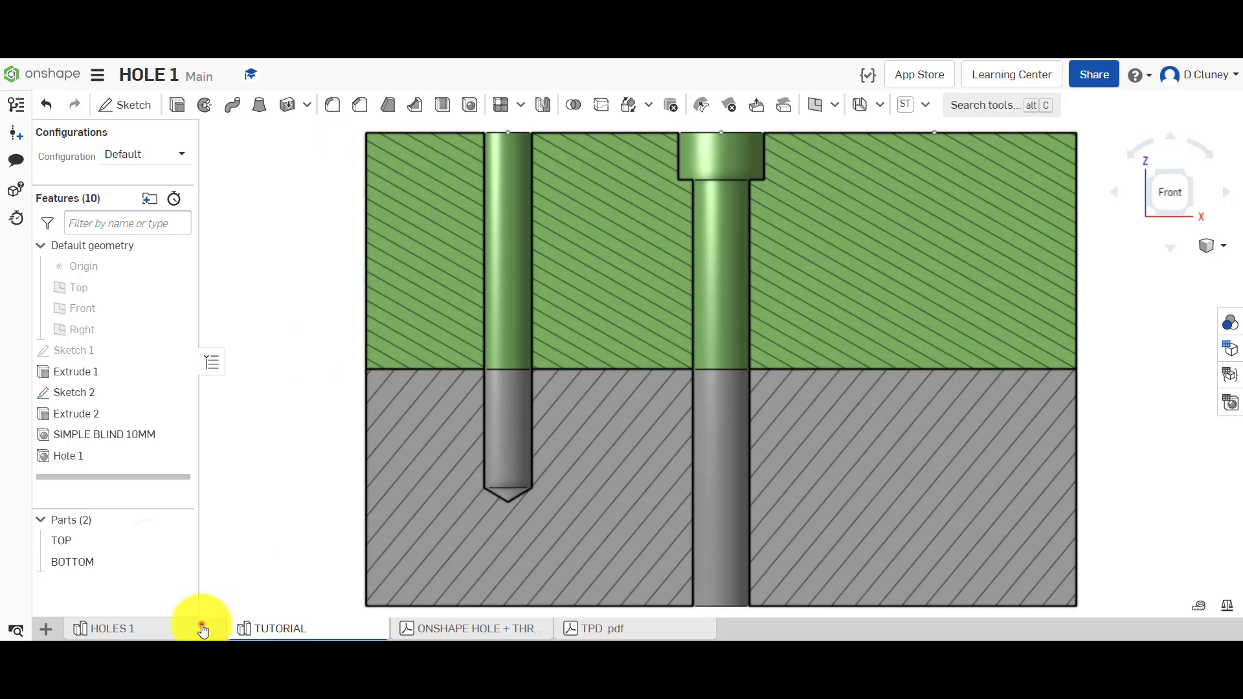
Step: Examine the COUNTERSINK BLIND hole in the HOLES 1 part studio from an angled view, and return to TUTORIAL
click(203, 630)
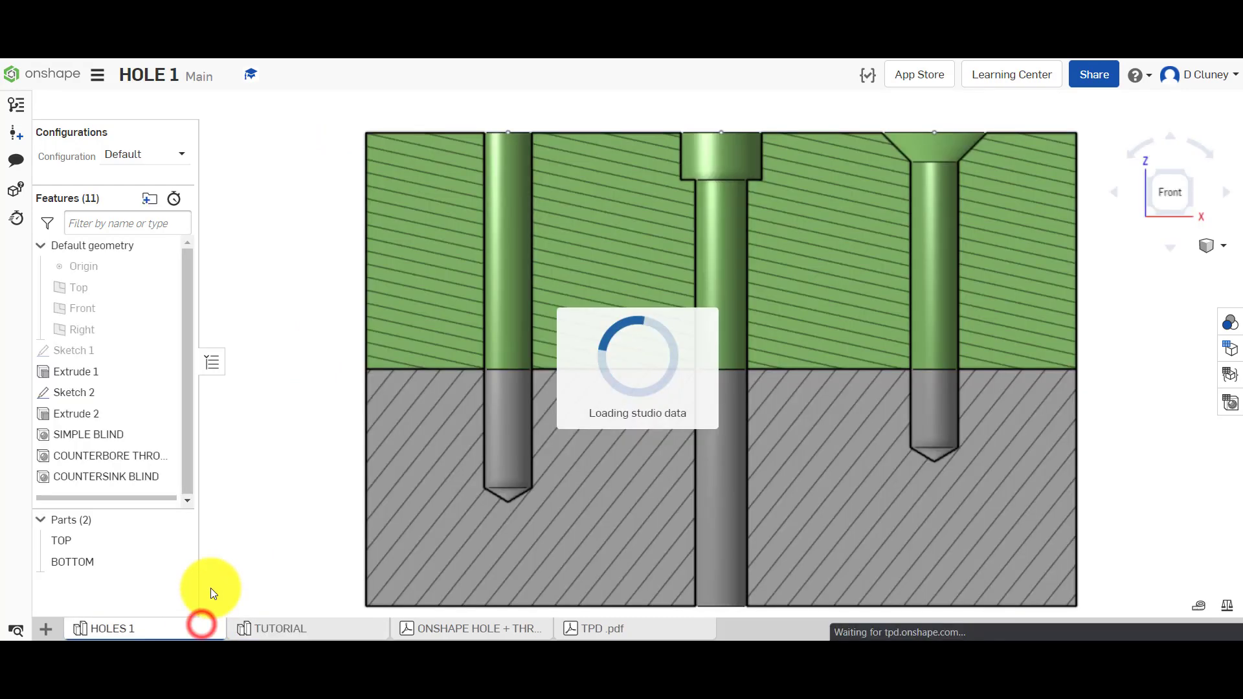
click(135, 479)
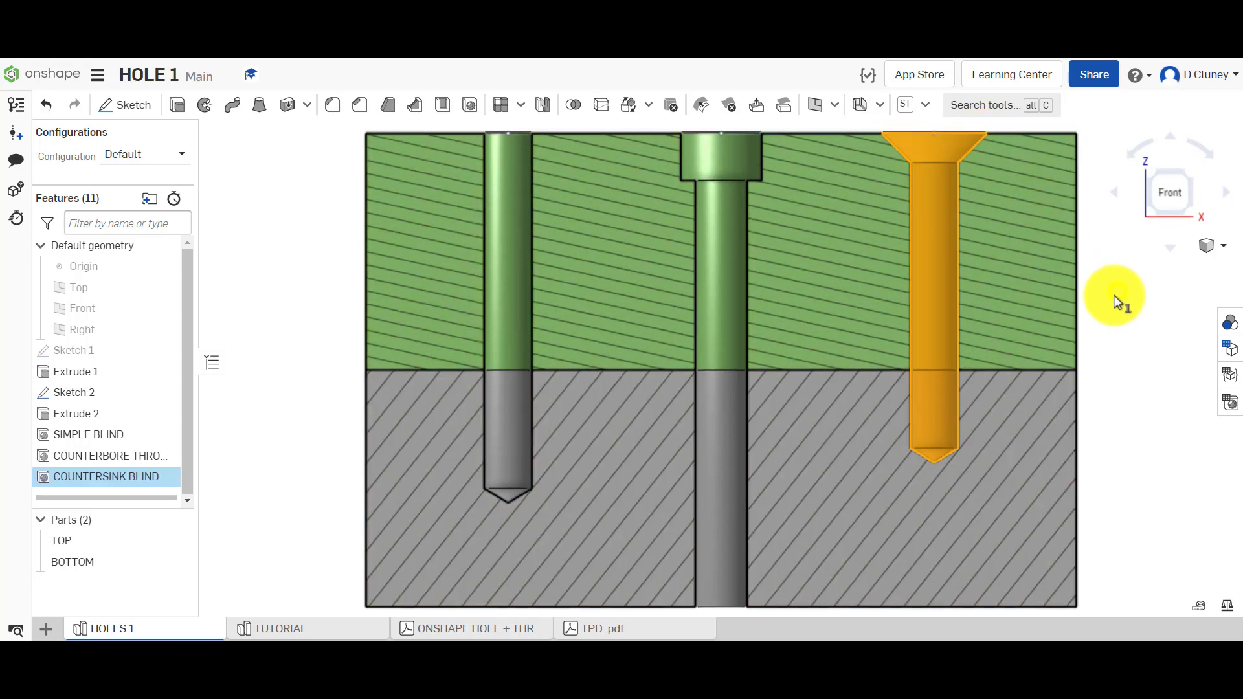
right_drag(1118, 303, 1100, 337)
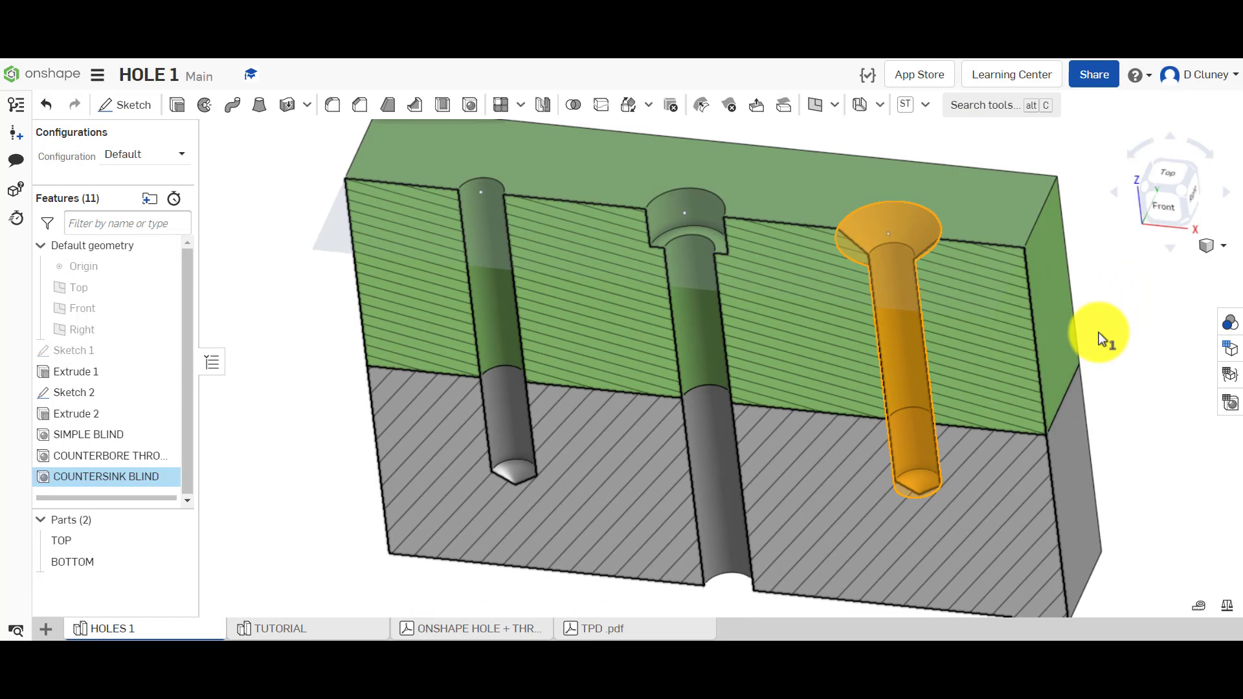
click(1100, 337)
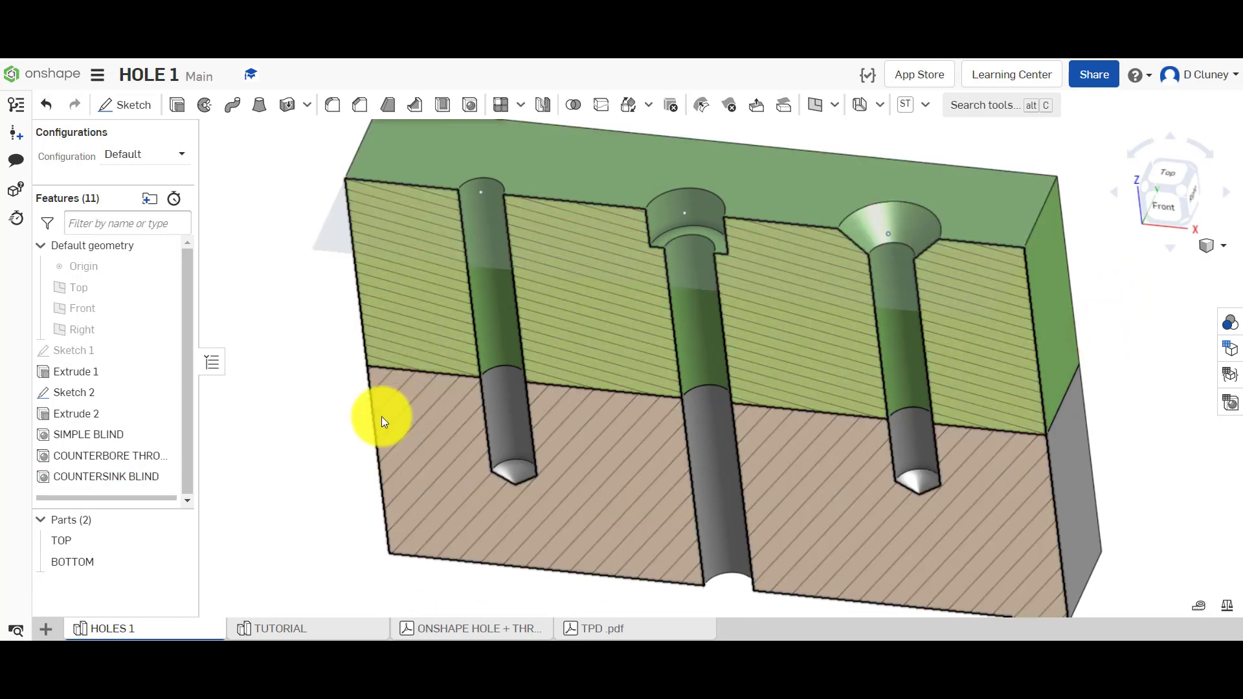
click(304, 630)
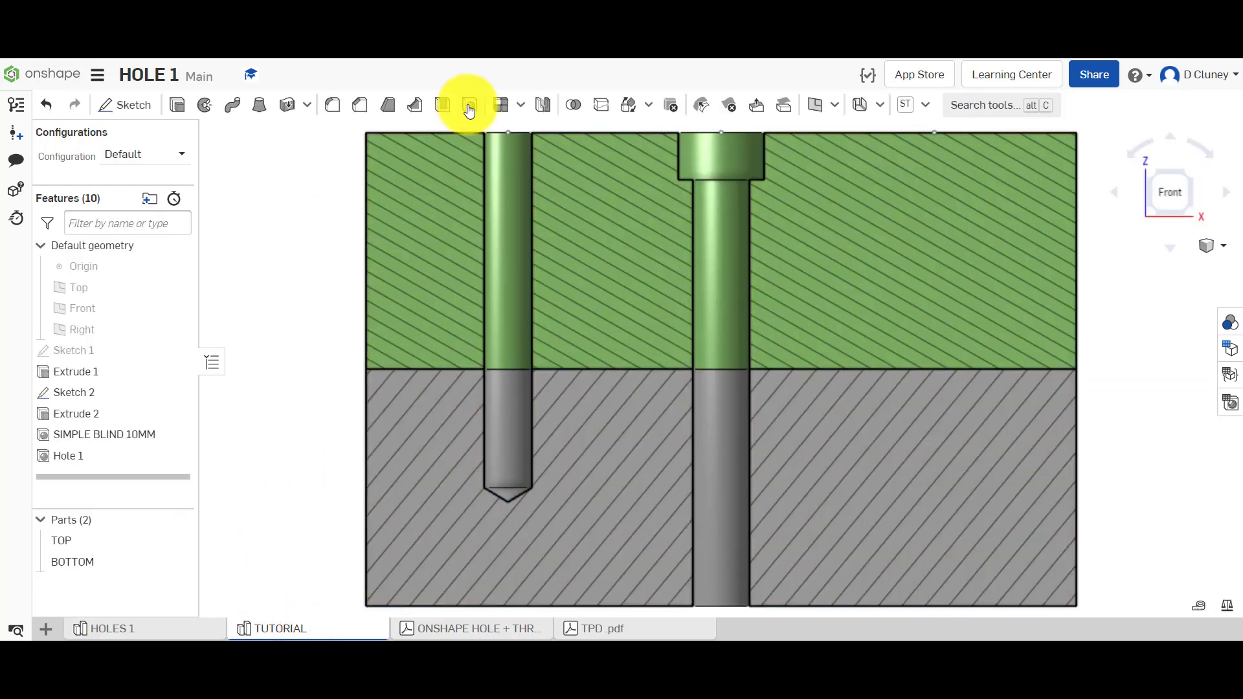
Step: Start a new hole at the rightmost Sketch 2 point with the Countersink style and Blind termination
click(470, 111)
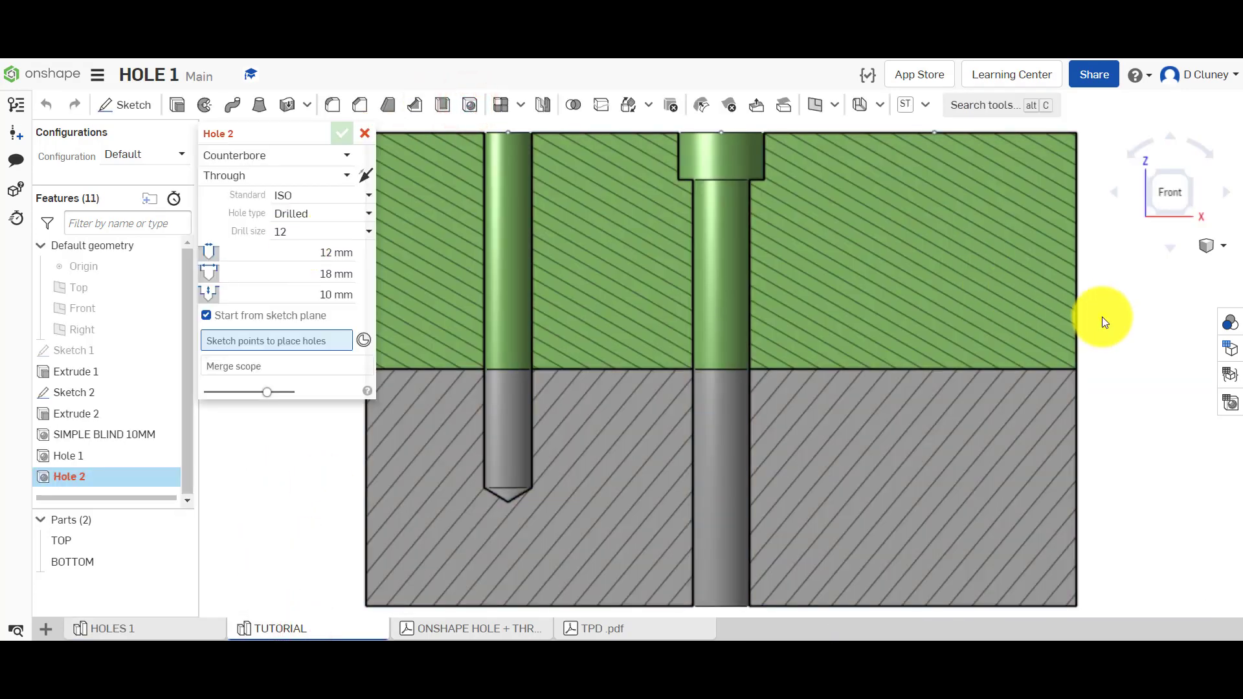
right_drag(1102, 316, 1090, 356)
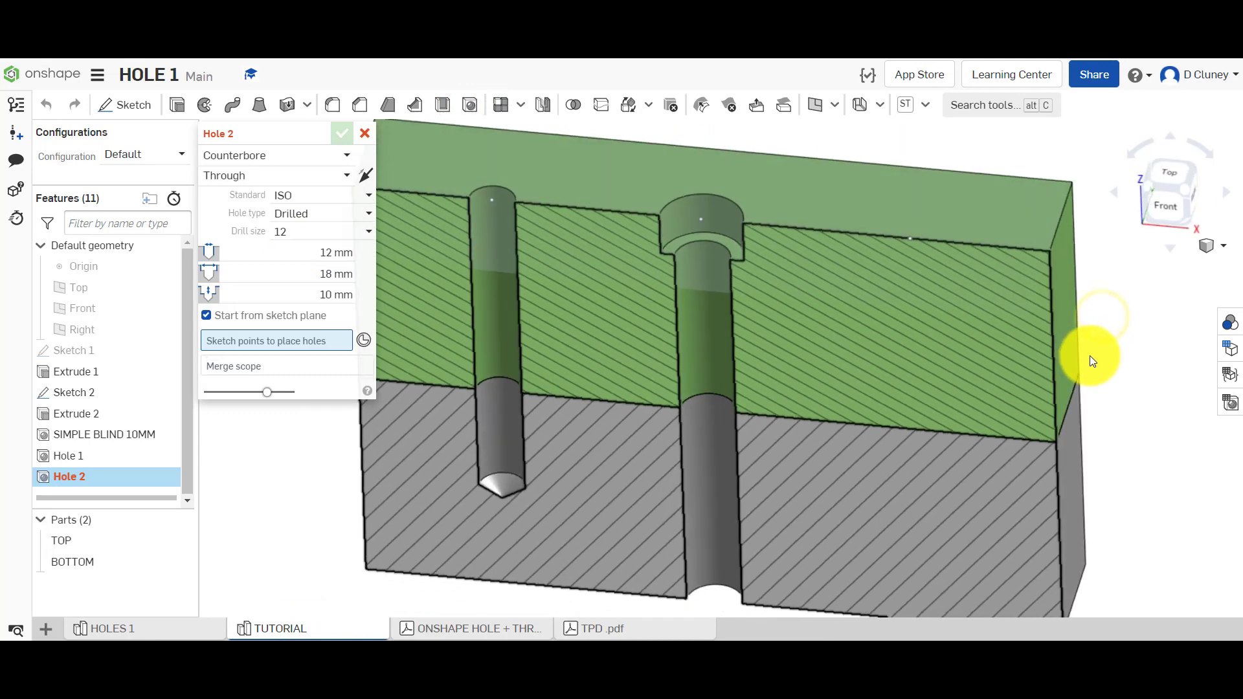
click(907, 240)
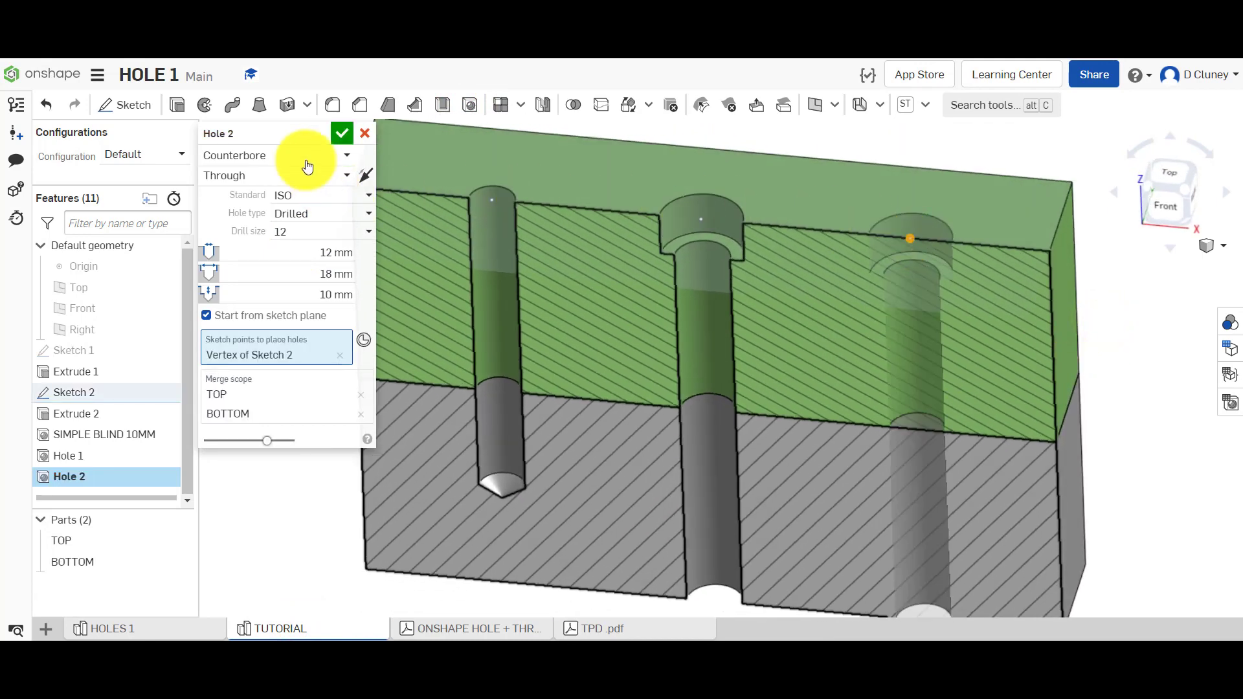
click(1161, 210)
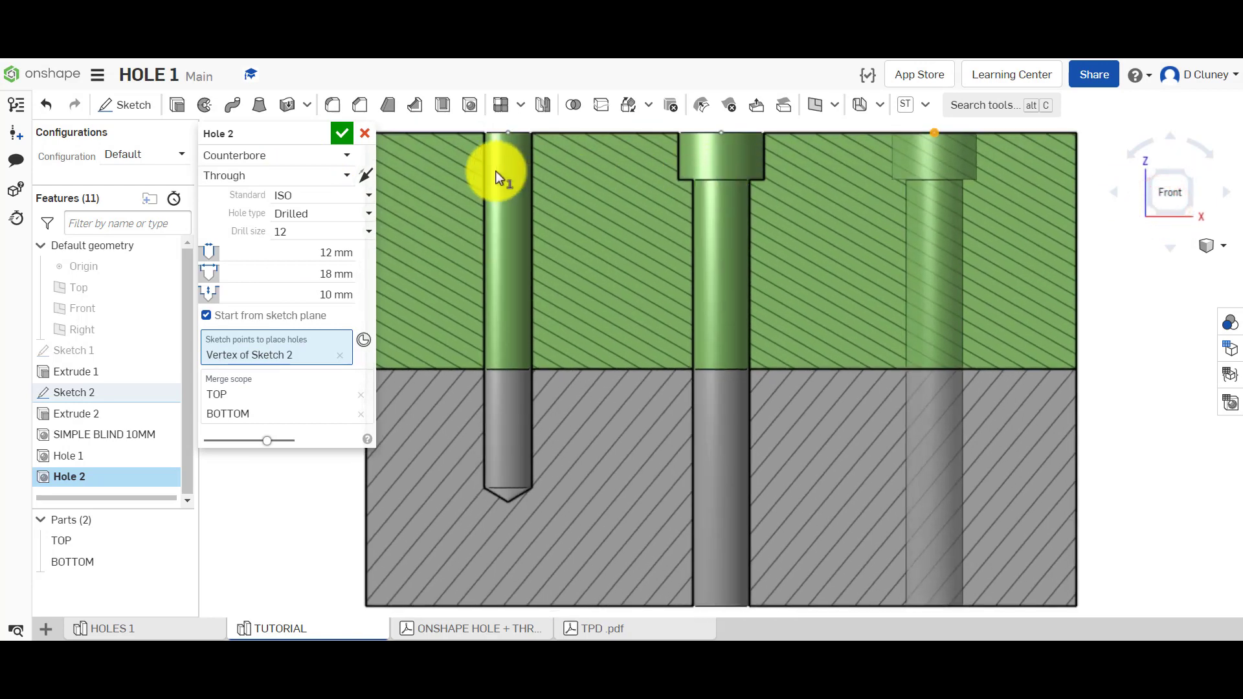
click(296, 156)
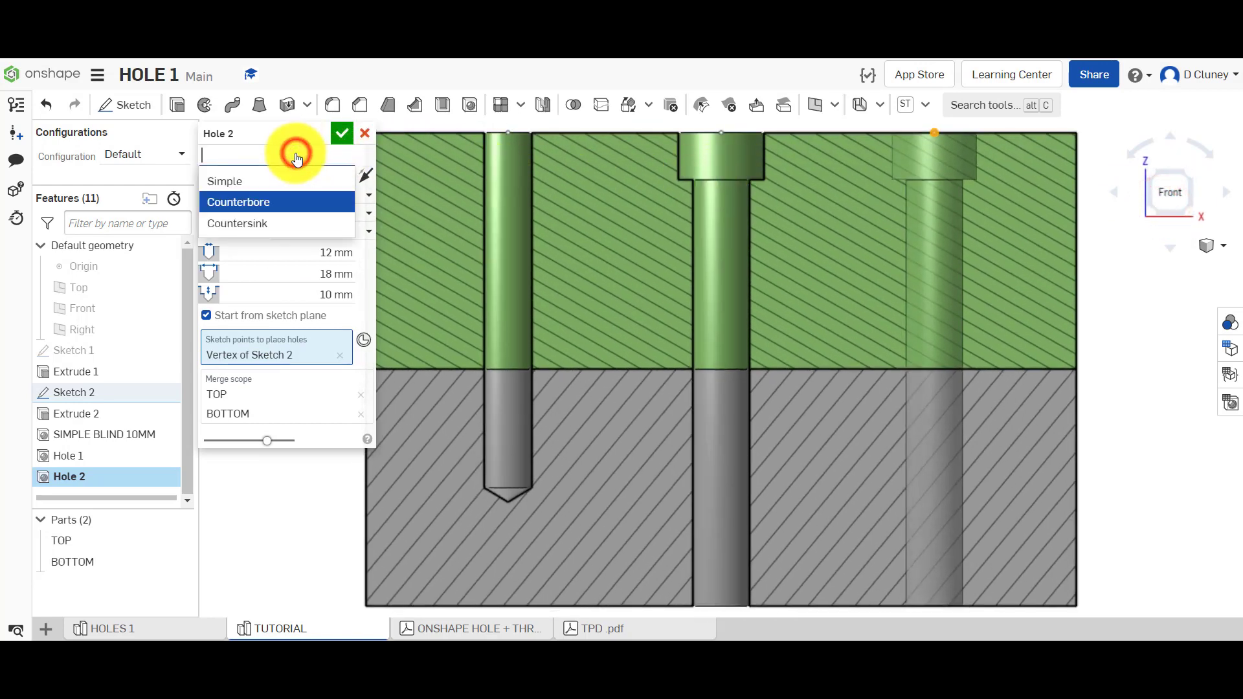
click(281, 223)
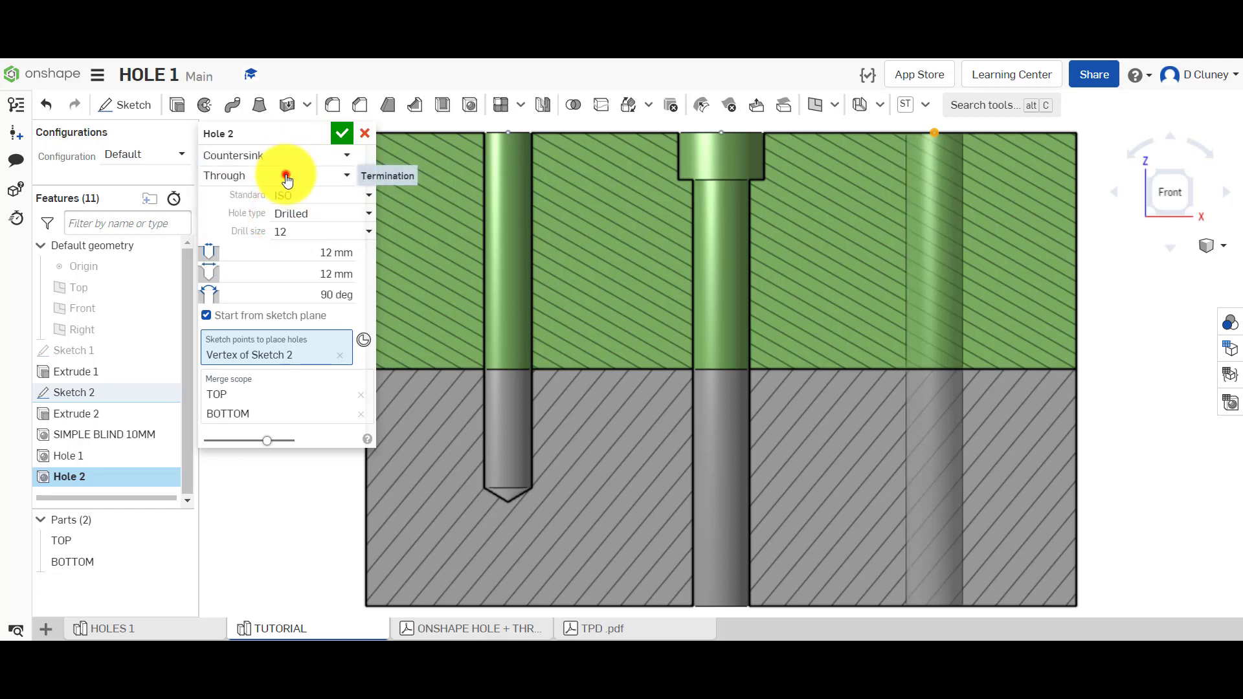
click(287, 178)
click(275, 219)
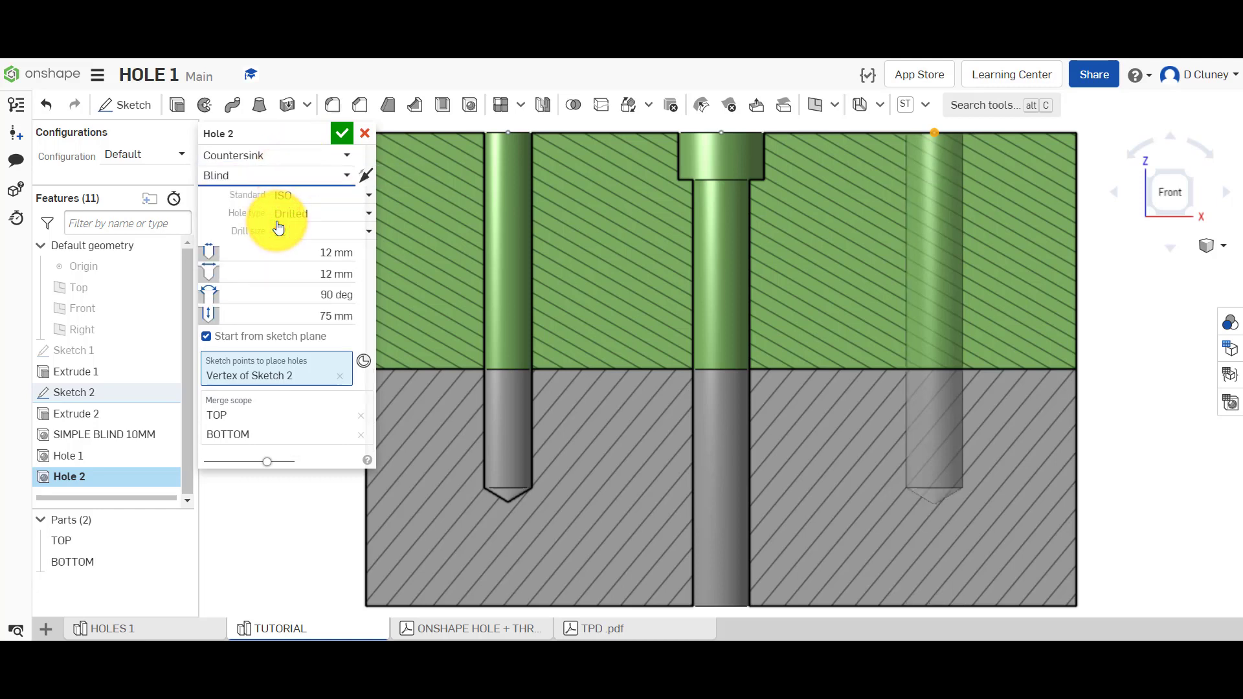
Step: Switch the countersink hole's standard to ANSI and back to ISO, and reselect the Drilled hole type
click(311, 195)
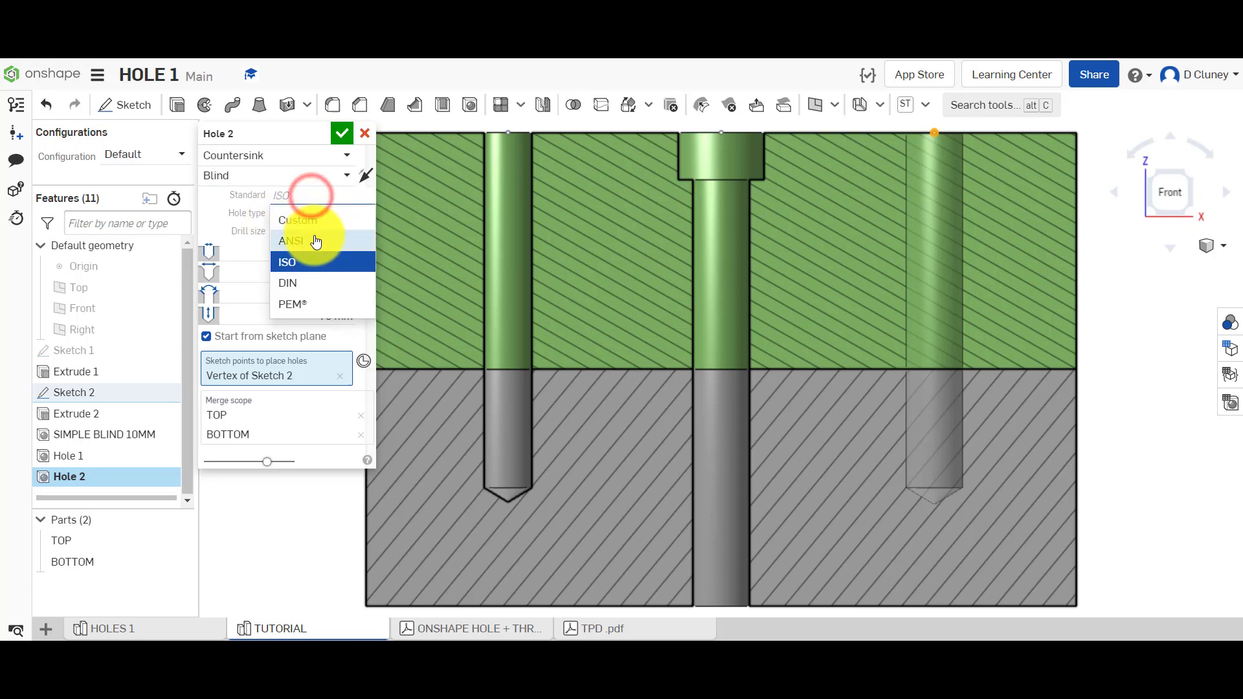
click(316, 239)
click(313, 194)
click(320, 263)
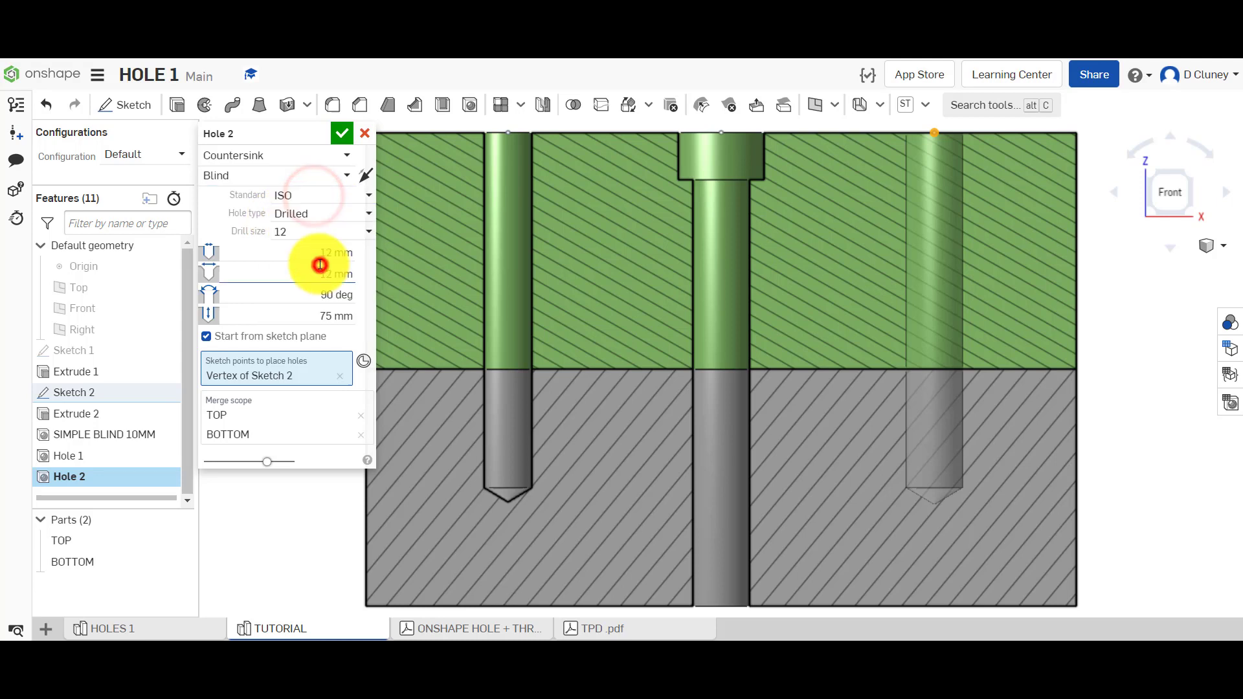
click(314, 215)
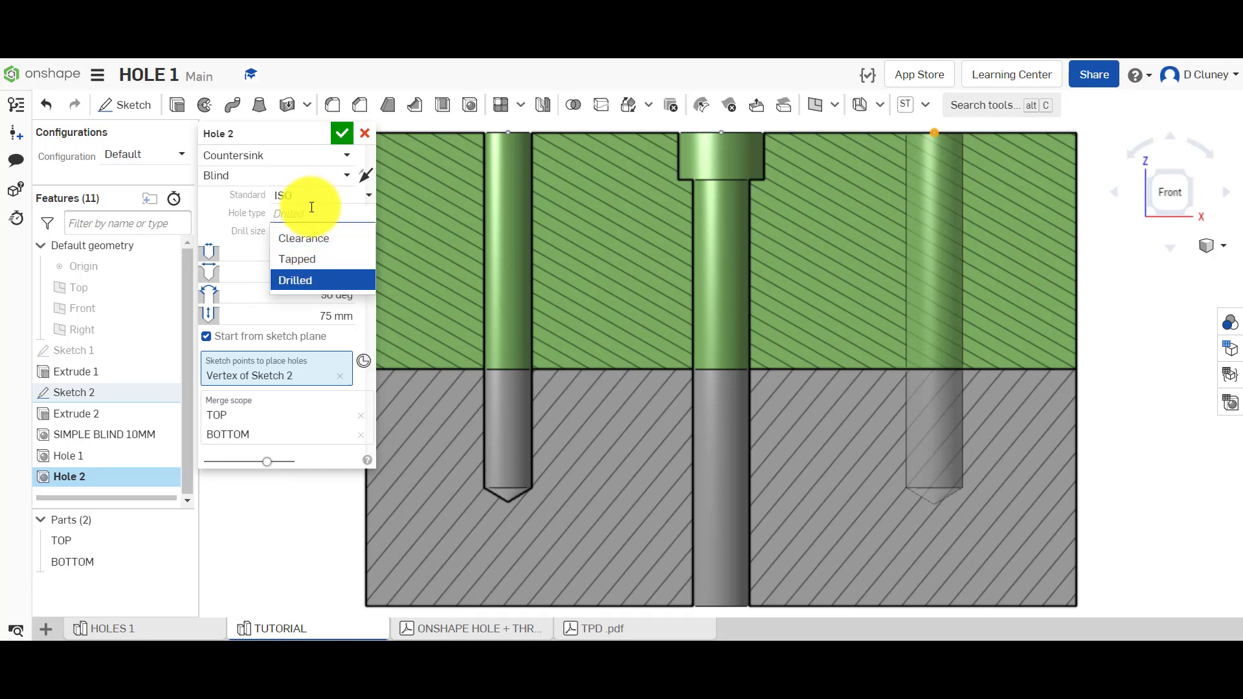
click(314, 279)
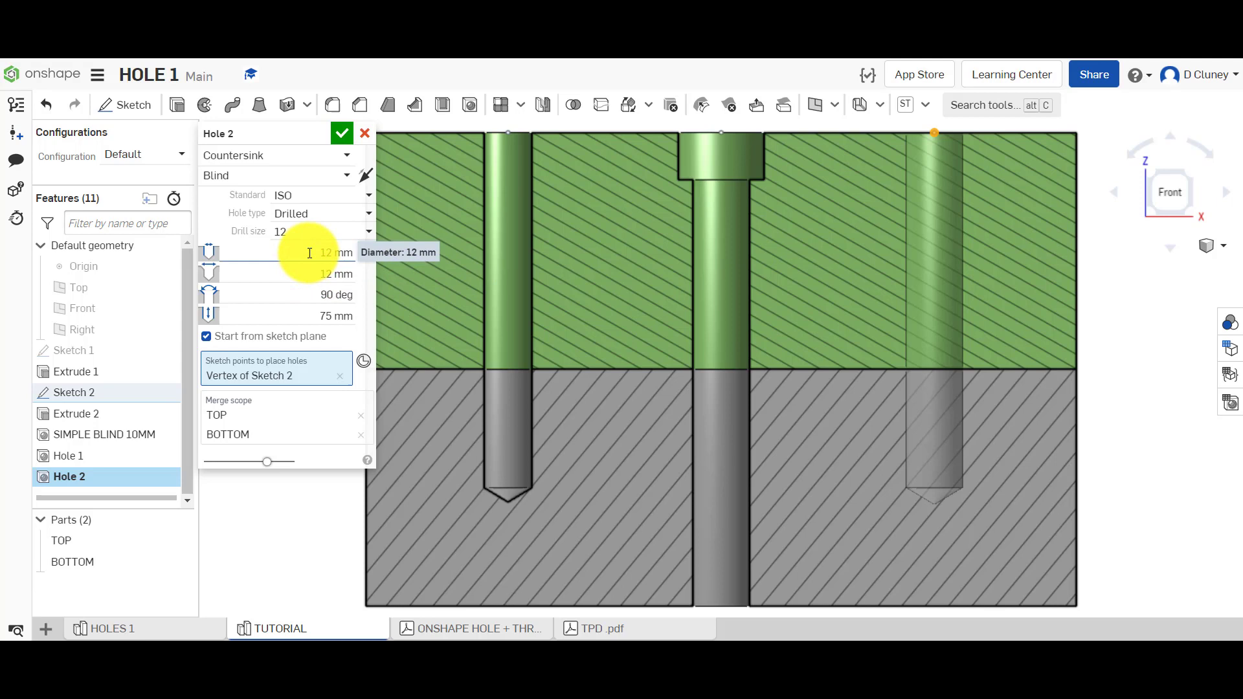
Step: Set the countersink hole's depth to 65 mm and its countersink diameter to 25 mm
click(309, 253)
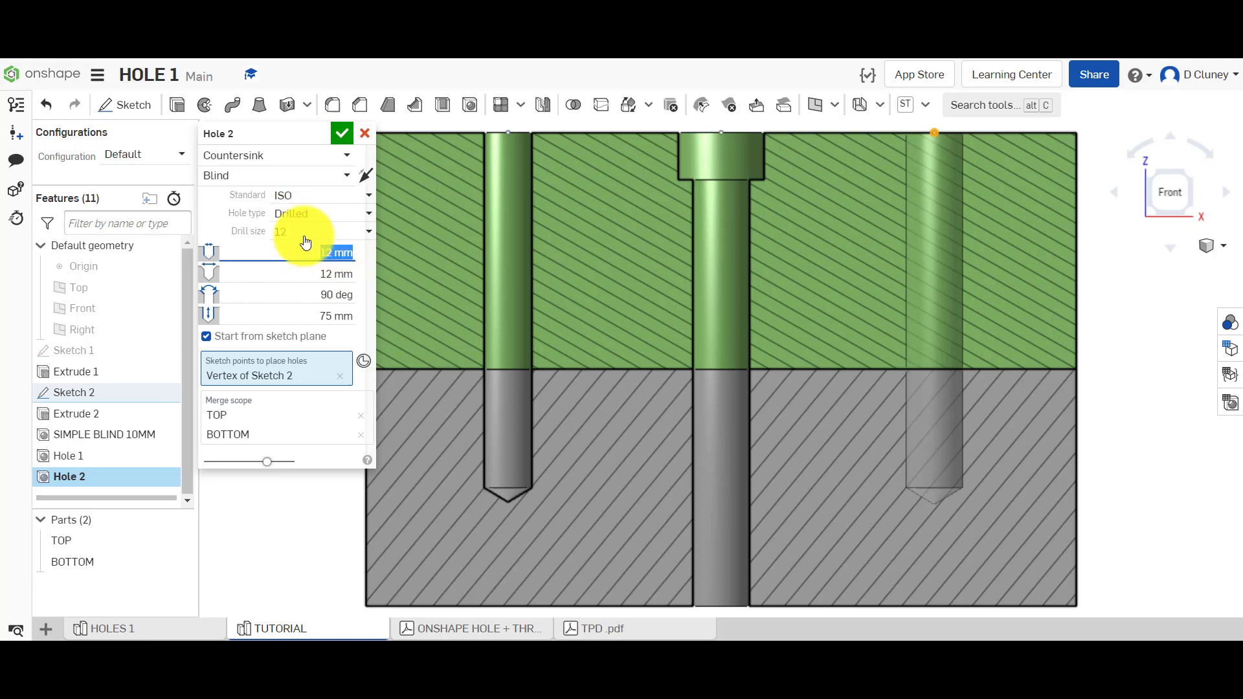
click(325, 275)
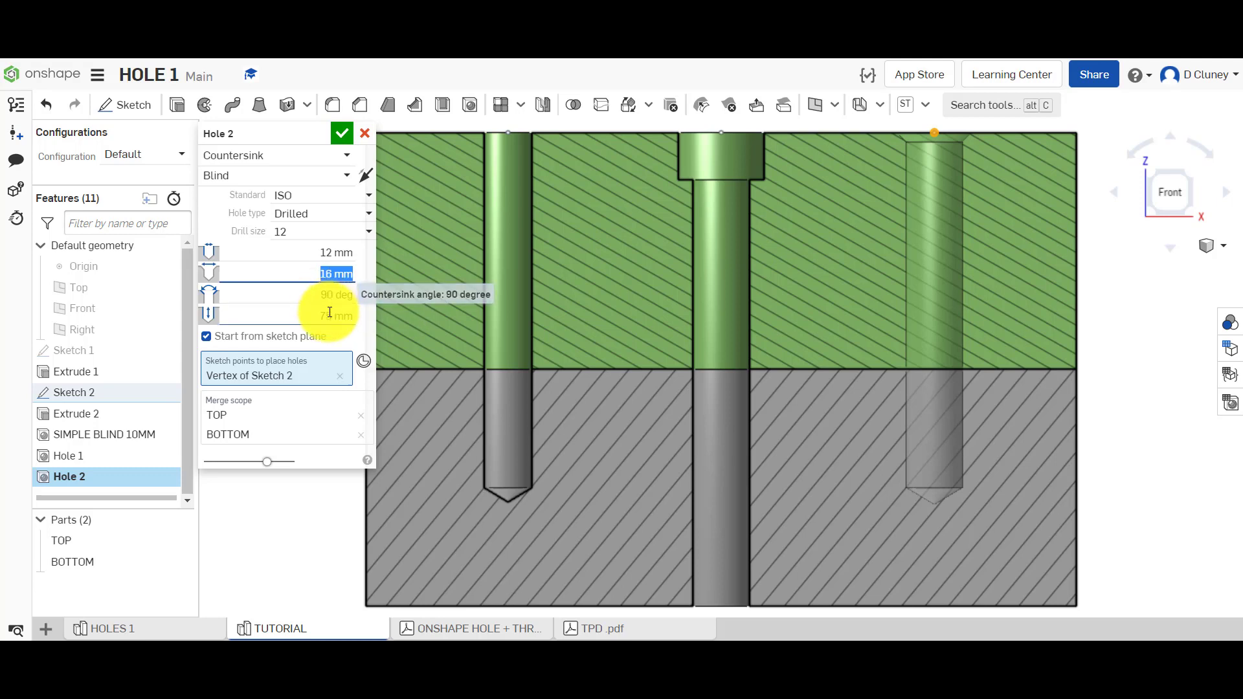
click(328, 314)
text(65)
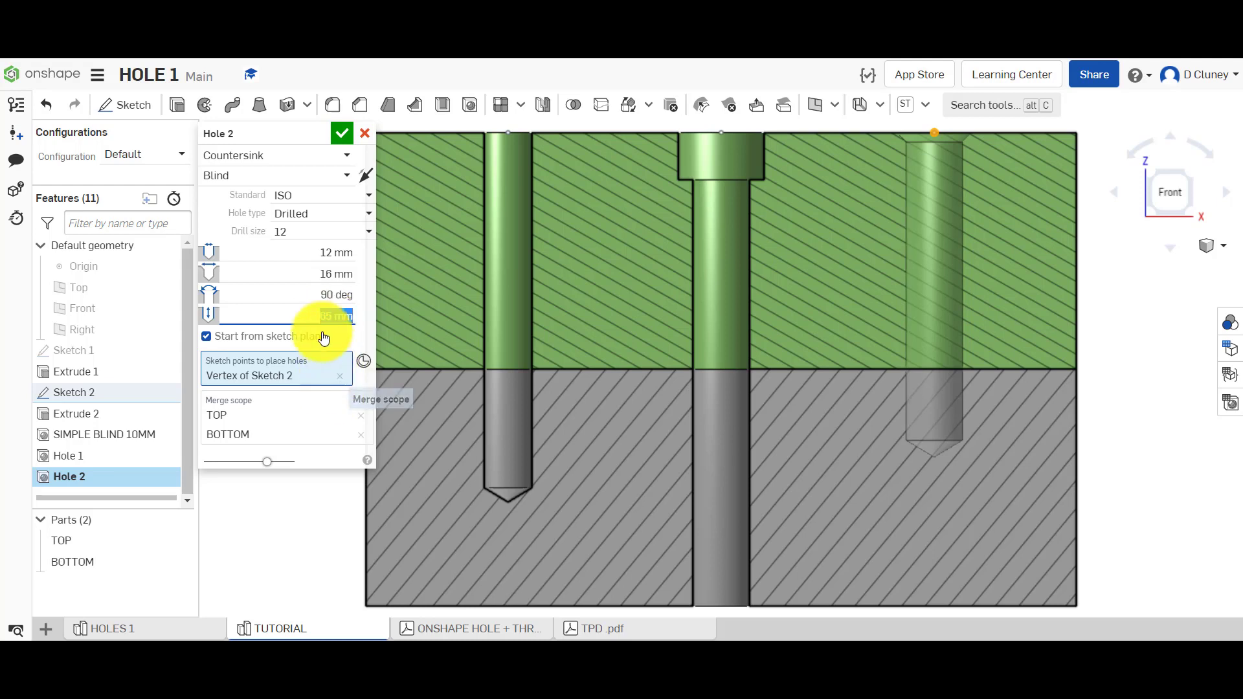
click(327, 274)
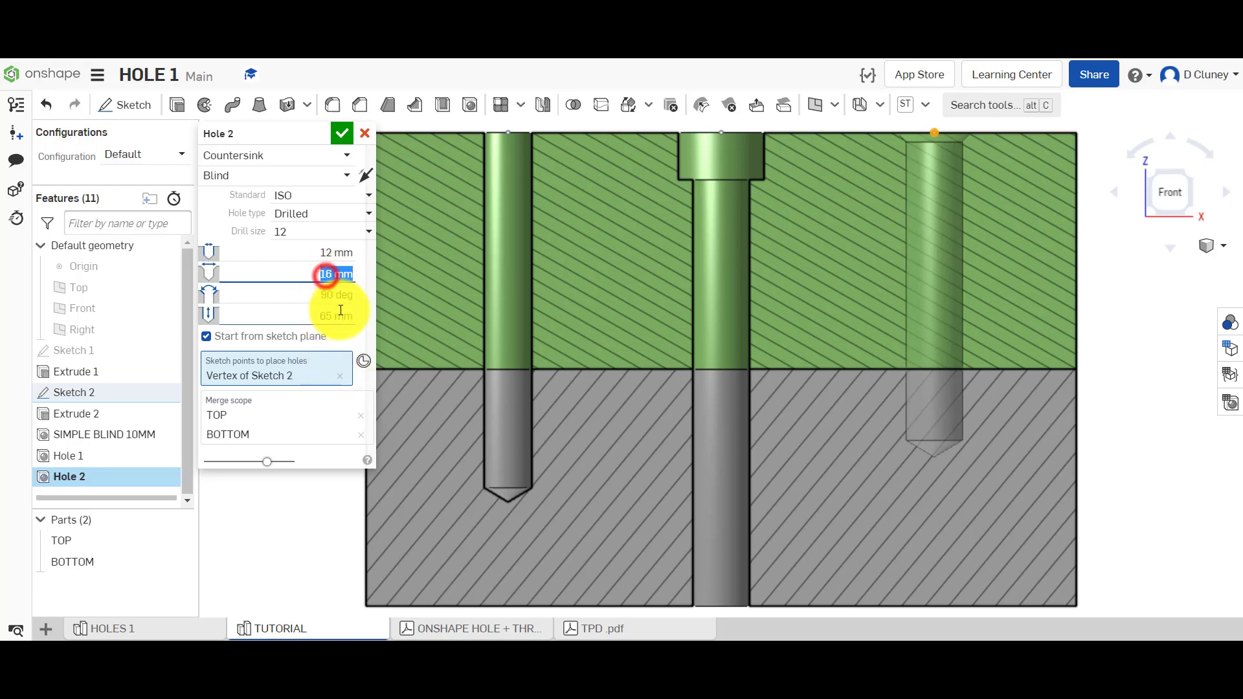
text(25)
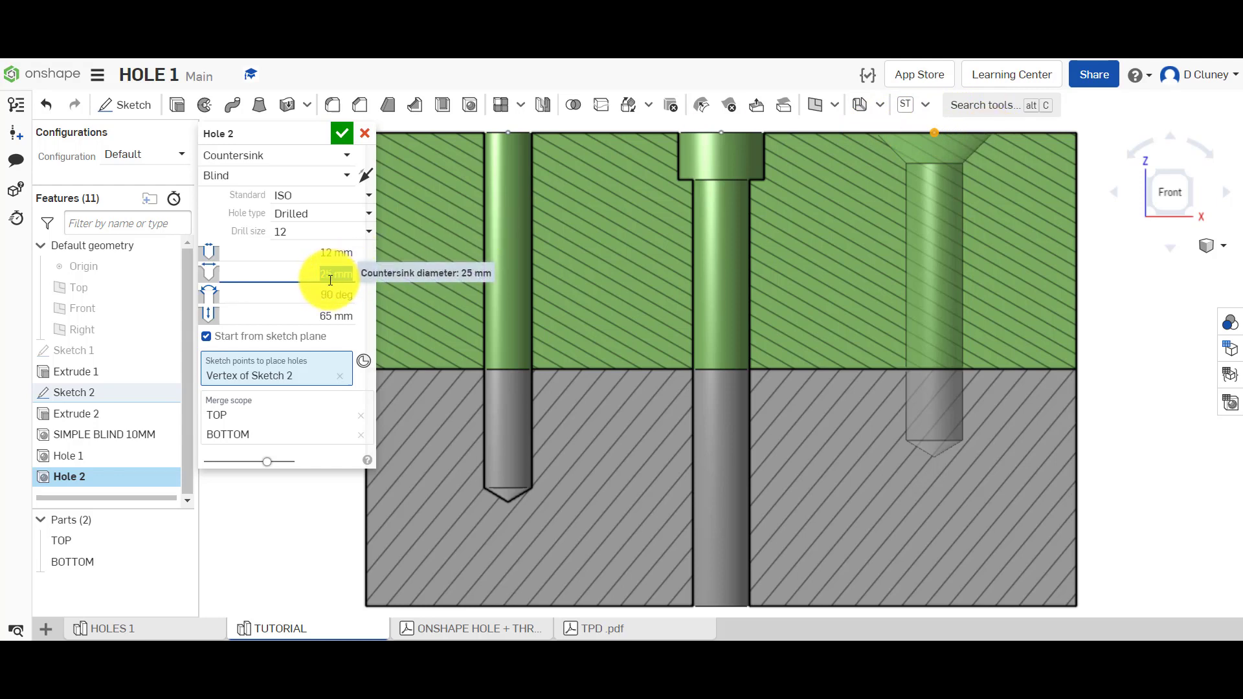
Step: Remove the BOTTOM part from the countersink hole's merge scope and add it back
click(291, 426)
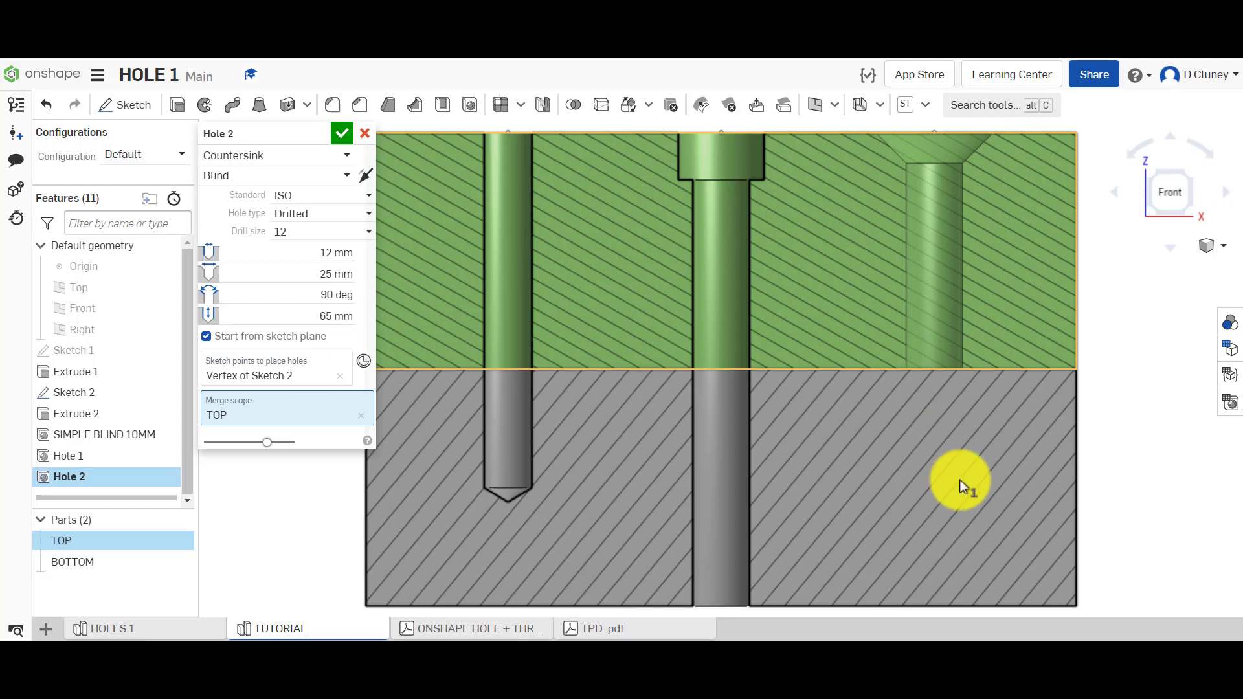
click(118, 562)
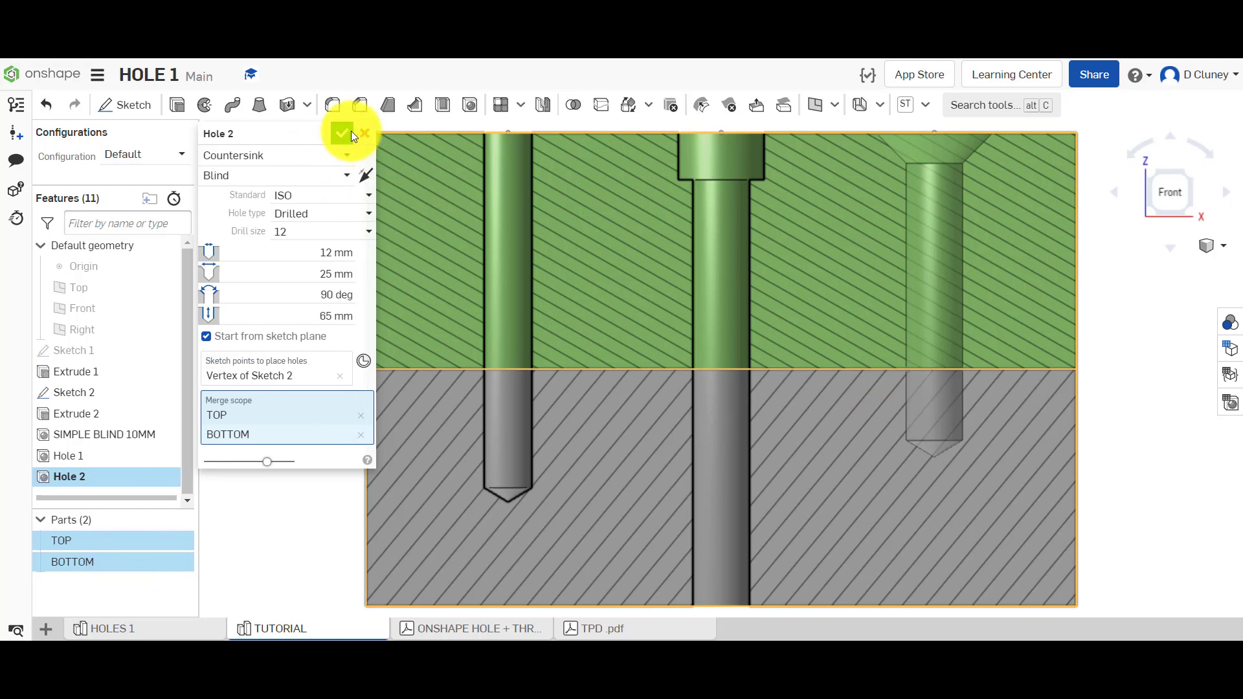
Step: Name the countersink hole feature COUNTERSINK 12MM and accept the hole
click(278, 133)
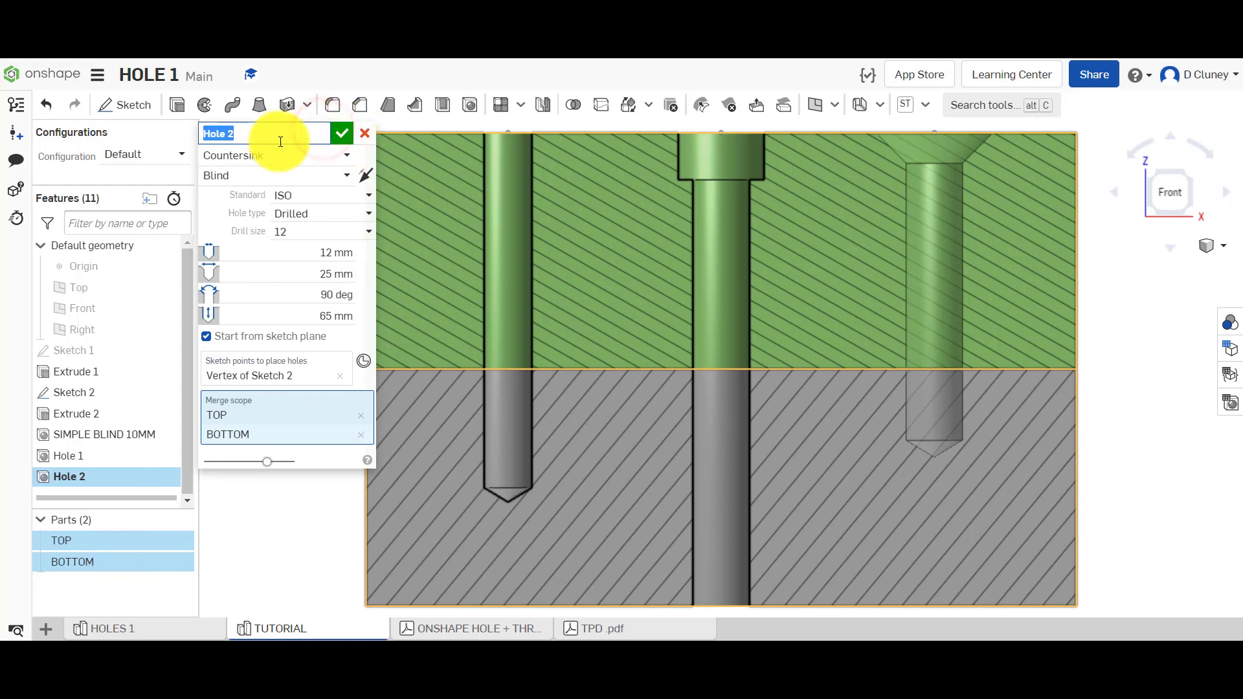
text(COUNTERSINK)
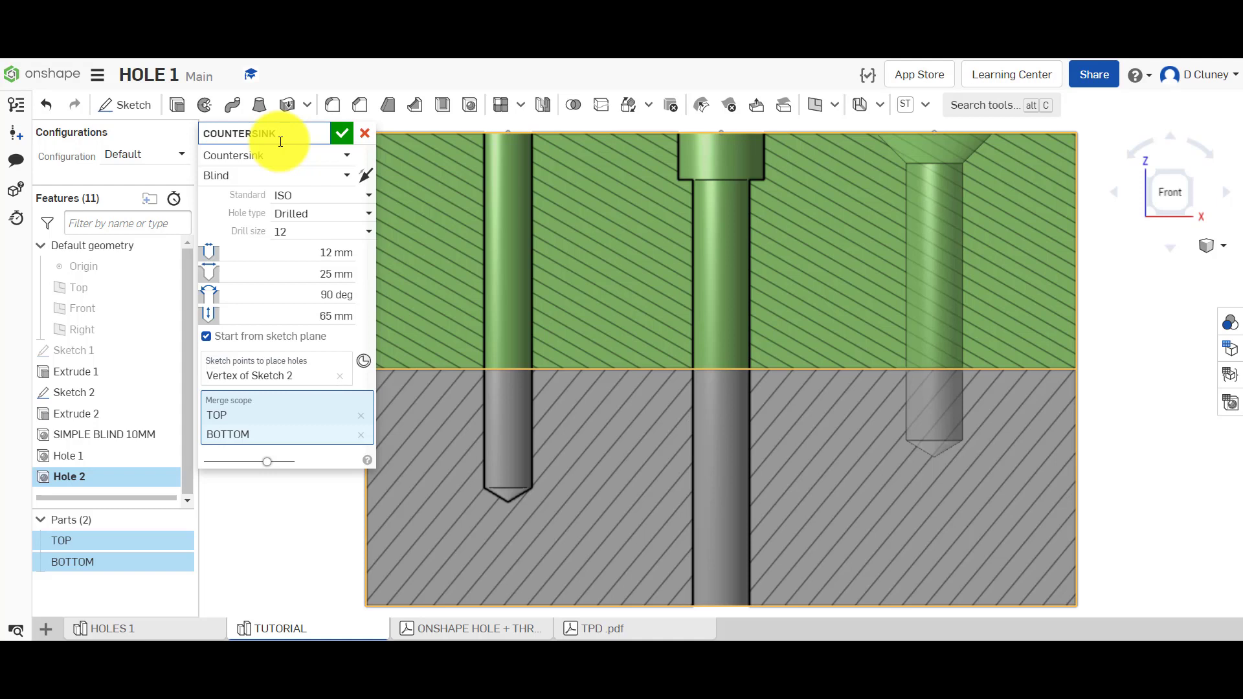
text( 12MM)
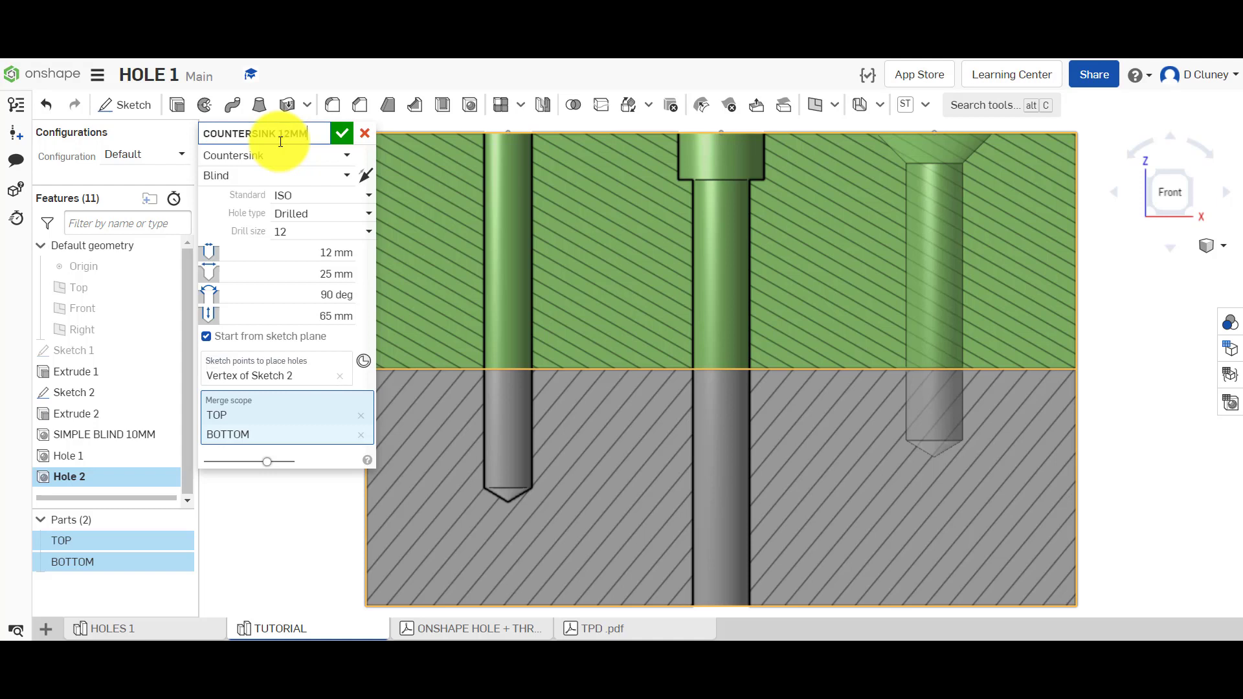
click(343, 135)
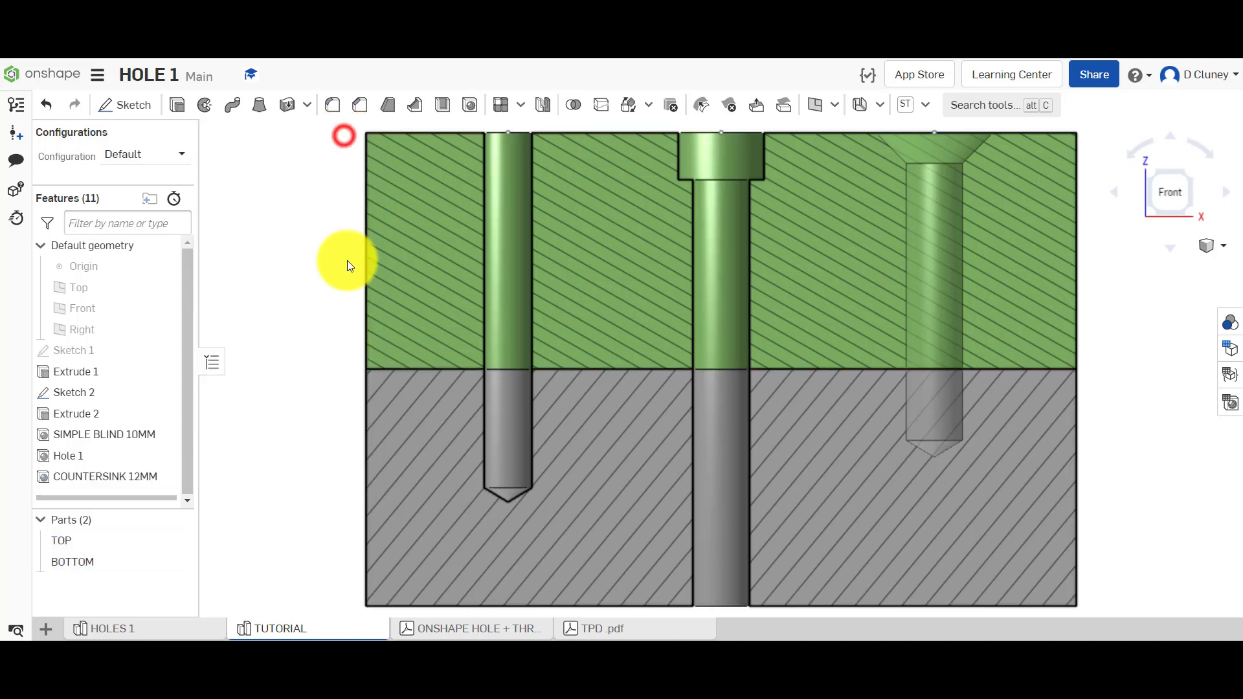
Step: Rename the Hole 1 feature as COUNTERBORE
right_click(85, 460)
click(172, 244)
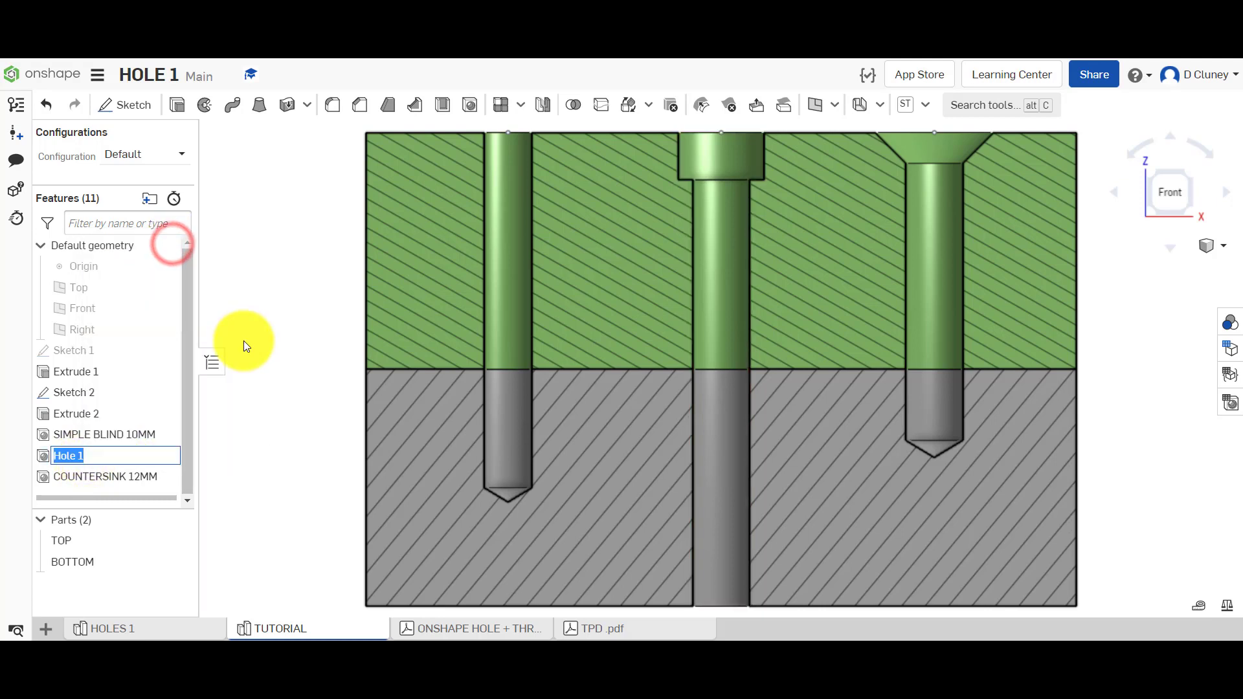
text(COUNTERBORE)
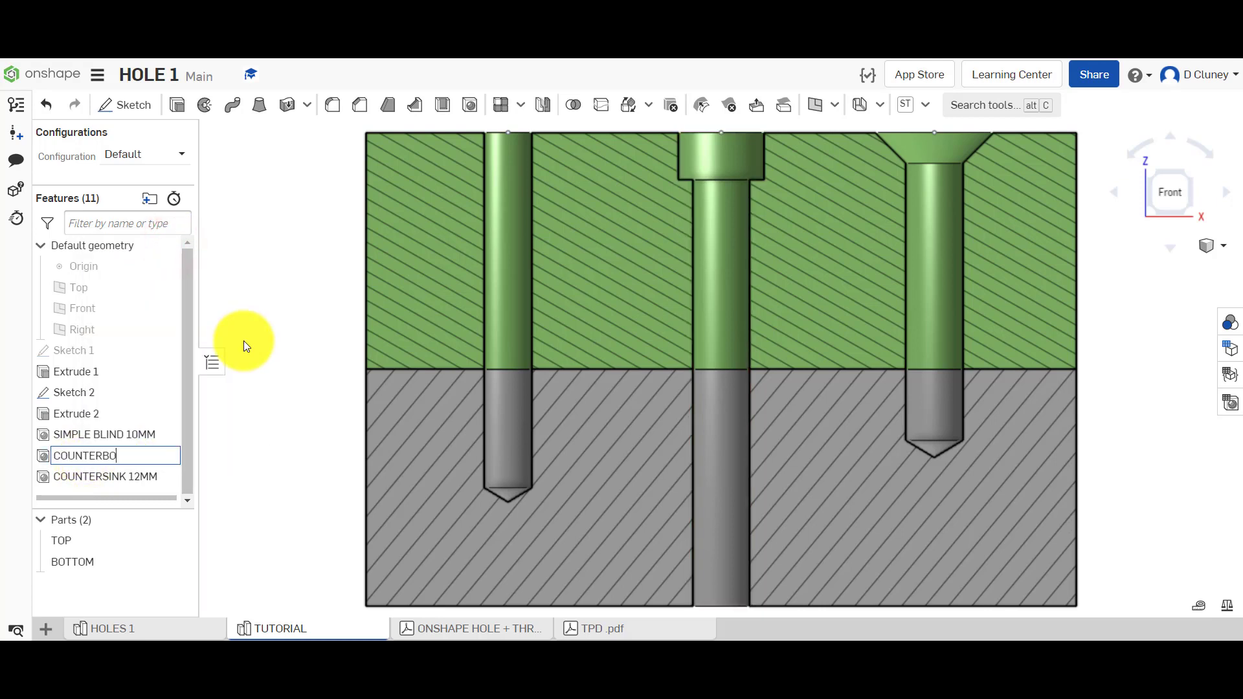
click(297, 433)
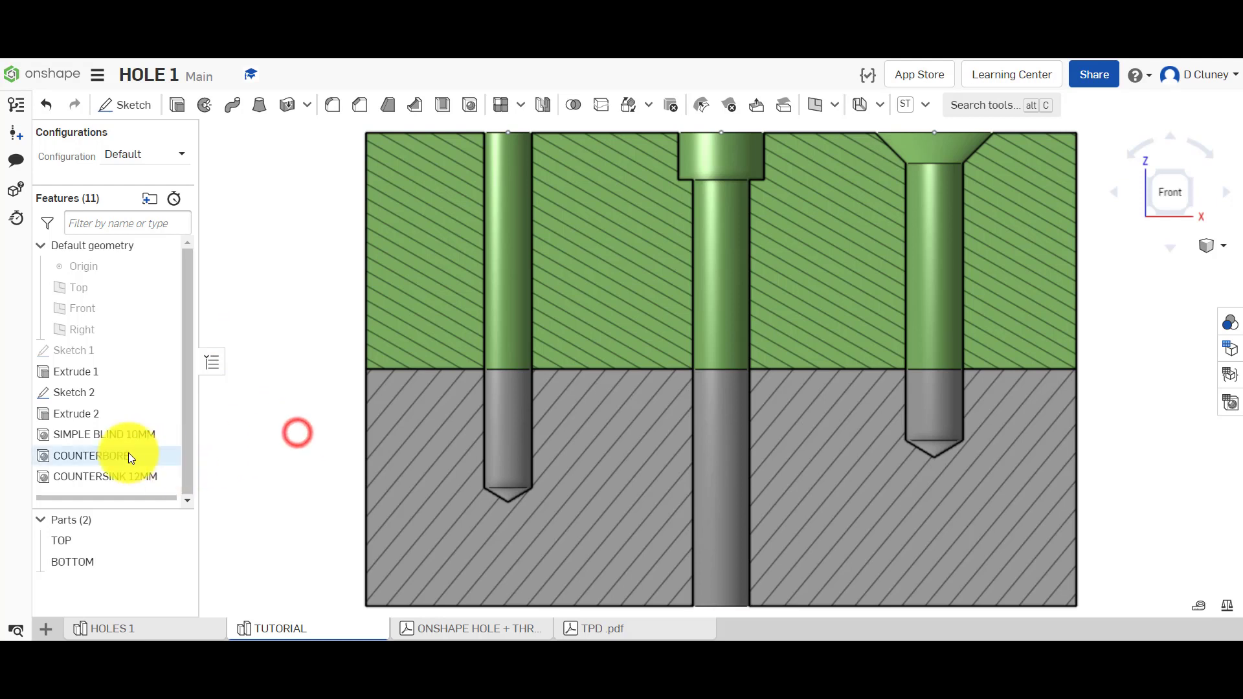
Step: Edit the COUNTERBORE hole feature to extend its name to COUNTERBORE 12MM, and show the sectioned block in an isometric view
right_click(153, 455)
click(173, 250)
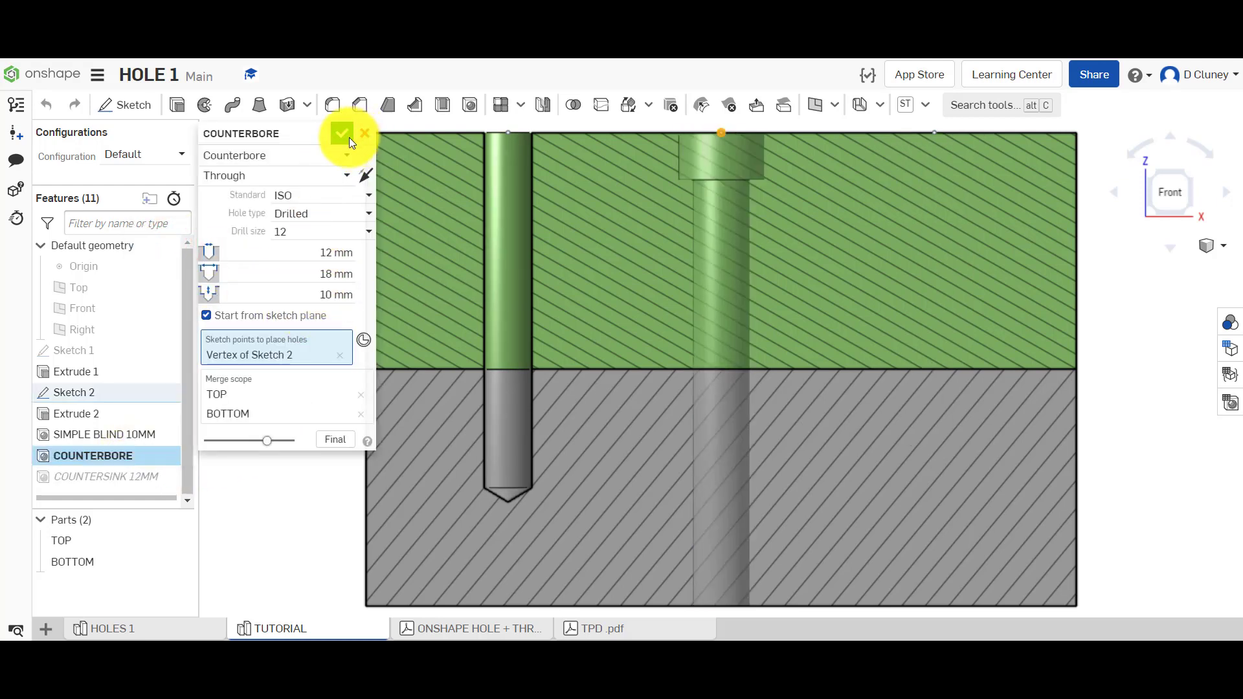
click(320, 138)
click(305, 139)
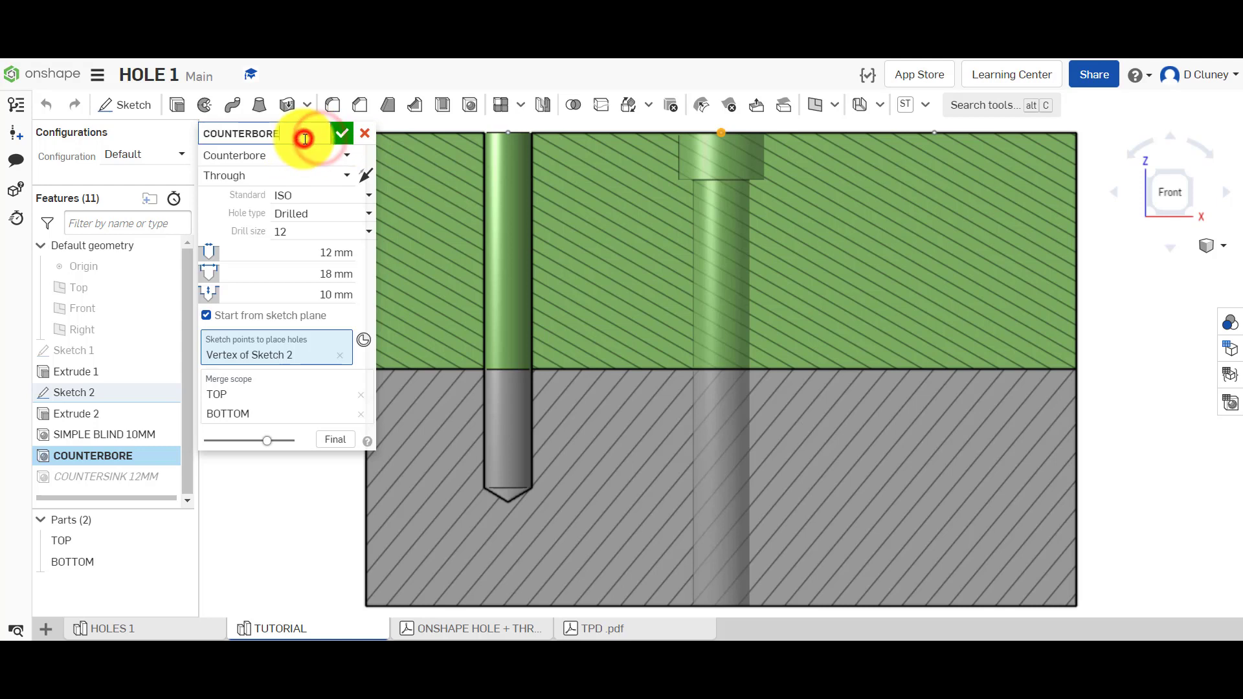
text(12MM)
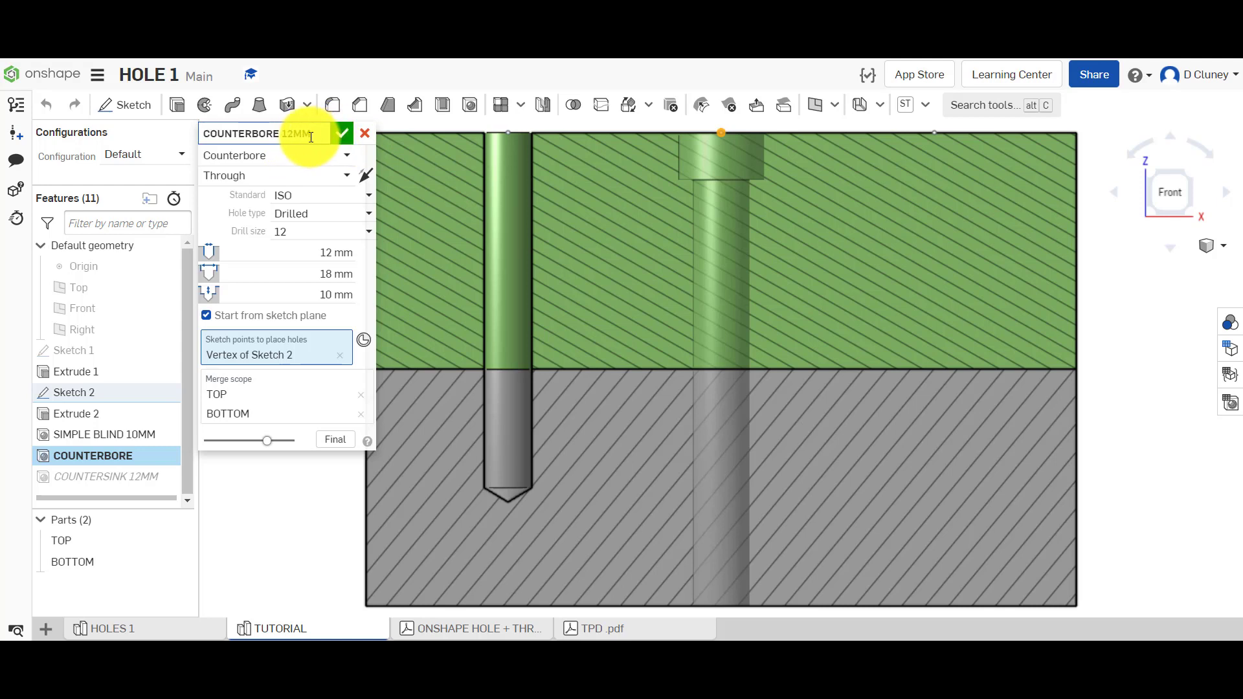
click(342, 134)
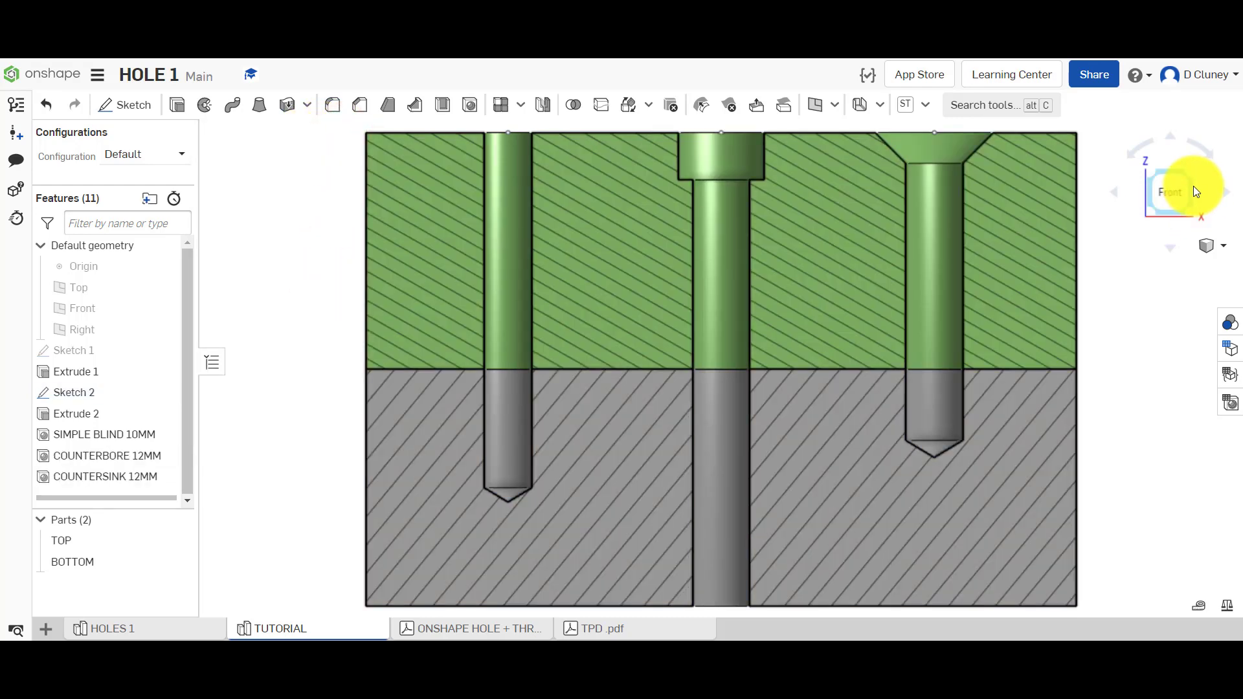
click(1190, 176)
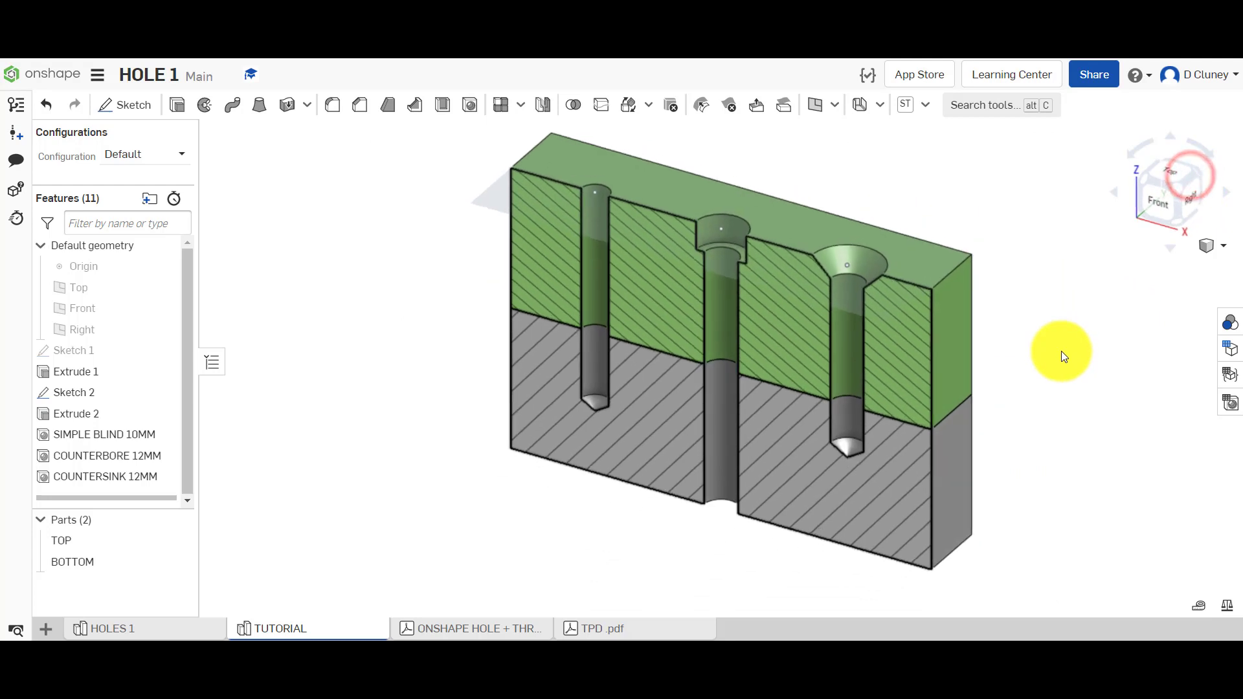